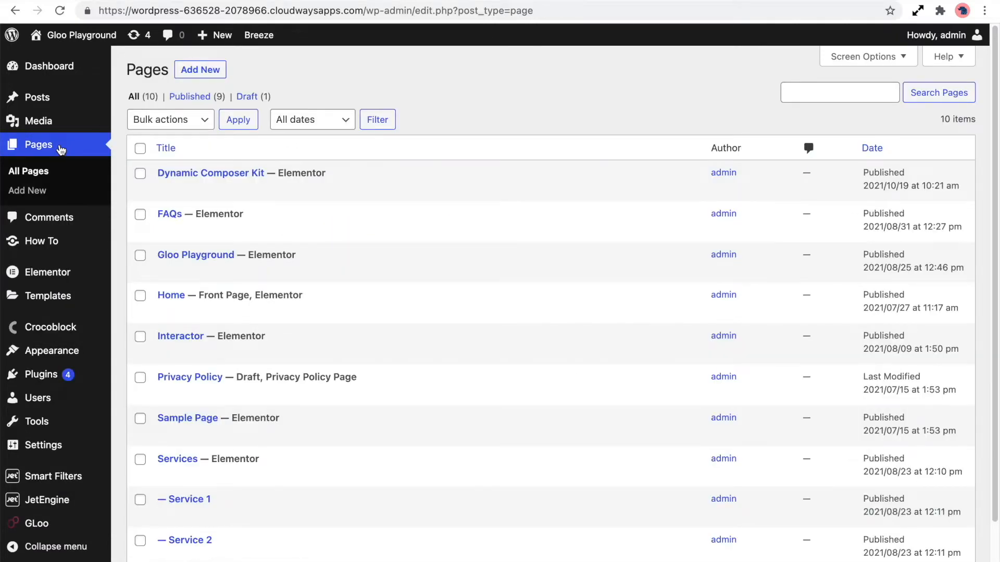
# Step: Open the Dynamic Composer Kit page in the Elementor editor and select the FUN FACT heading
pyautogui.moveTo(297, 175)
pyautogui.click(329, 188)
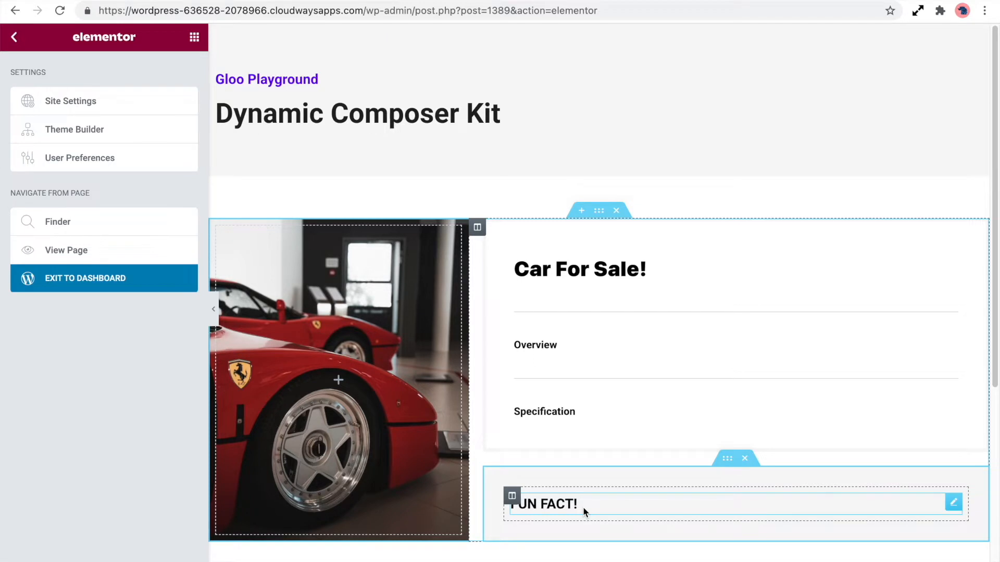
pyautogui.click(583, 507)
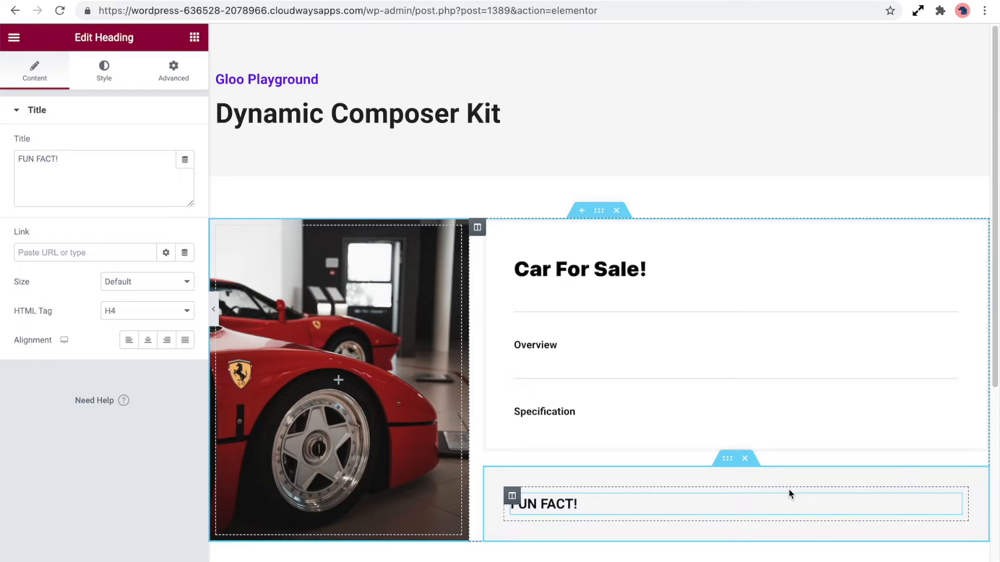
# Step: Search the widgets for 'dyna' and place a Dynamic Composer widget below the Overview heading
pyautogui.click(195, 37)
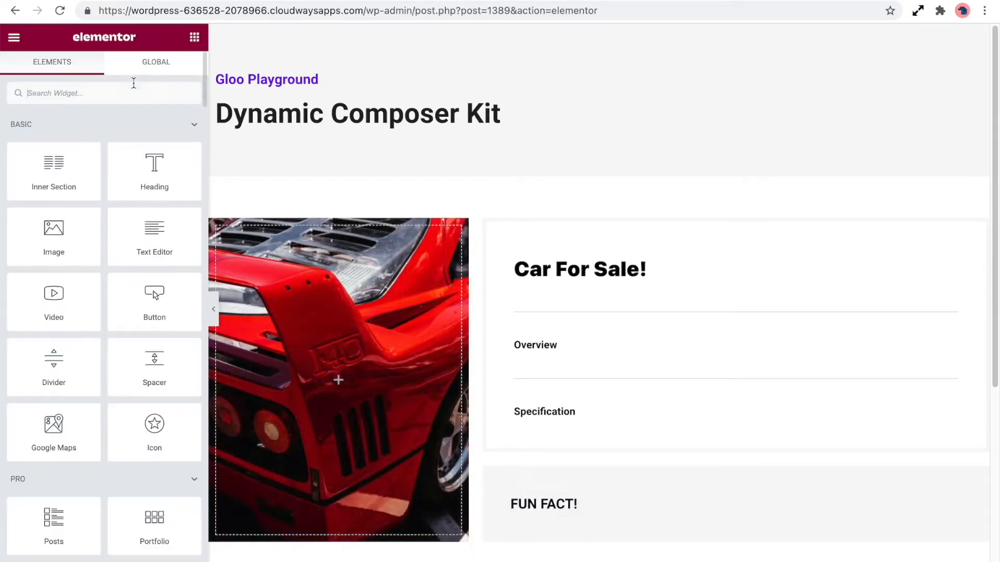
pyautogui.write('dyna')
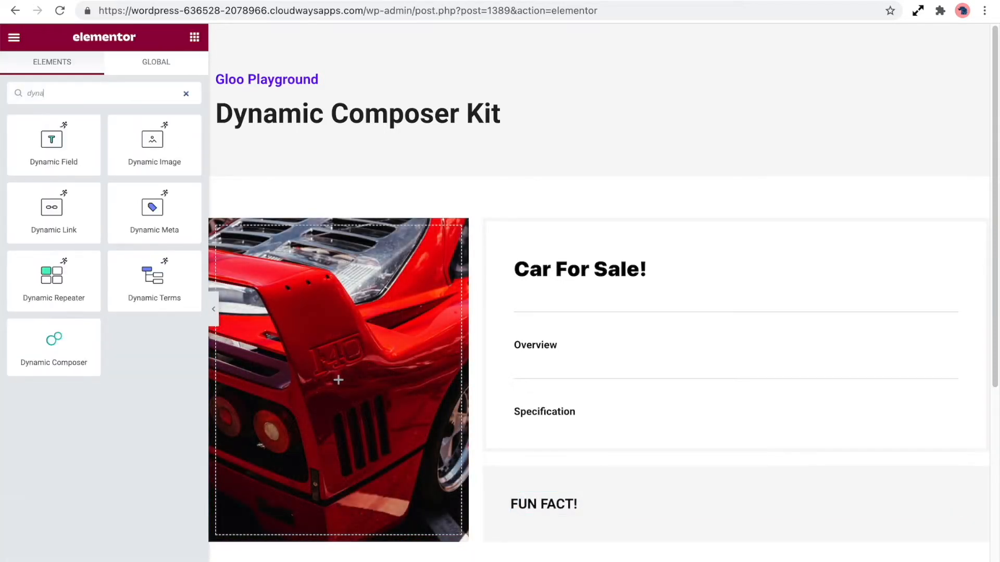
pyautogui.moveTo(67, 360); pyautogui.dragTo(603, 359)
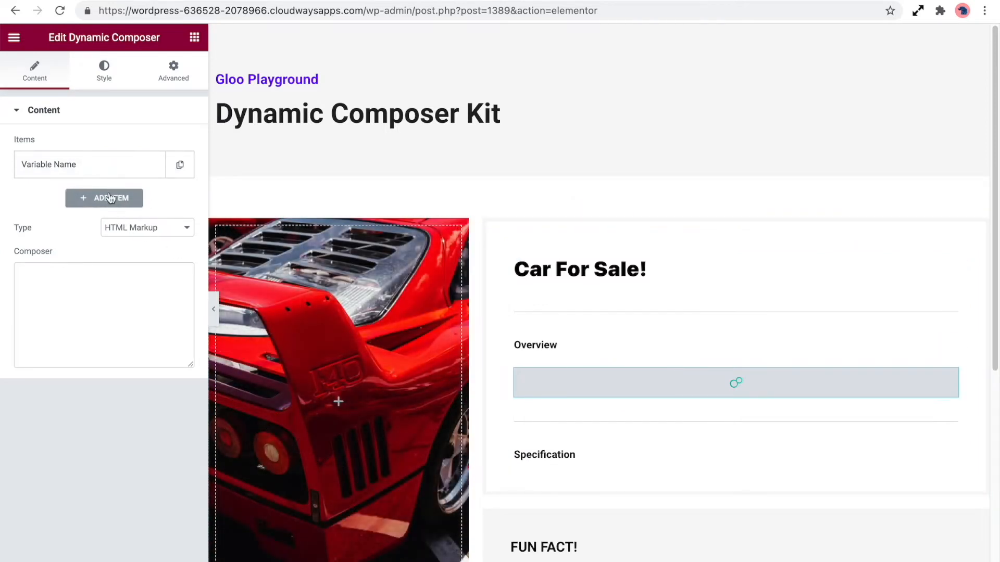
# Step: Try a value in the first item's Variable Value field and browse the available dynamic tags for it
pyautogui.click(114, 173)
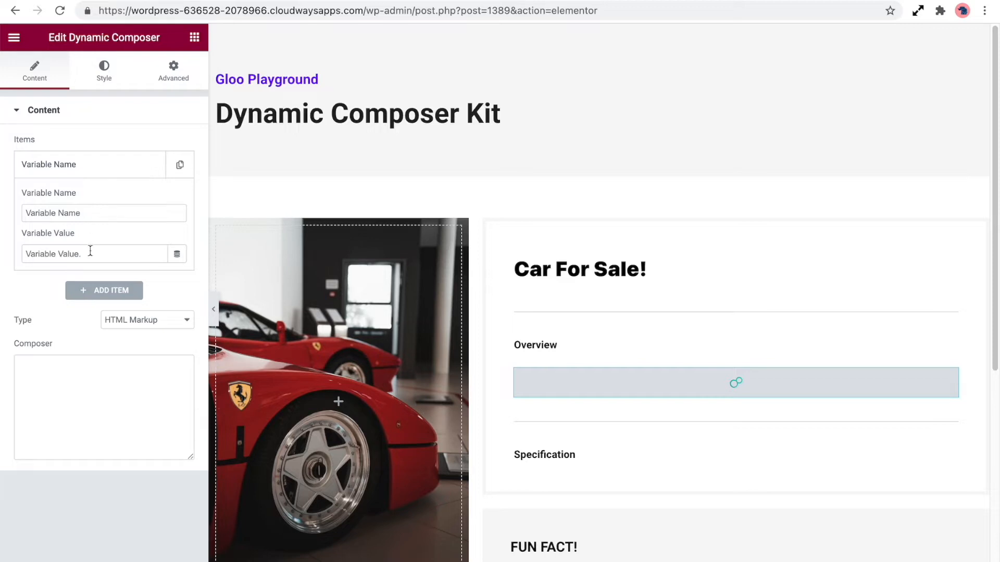
pyautogui.moveTo(99, 254); pyautogui.dragTo(4, 250)
pyautogui.write('123')
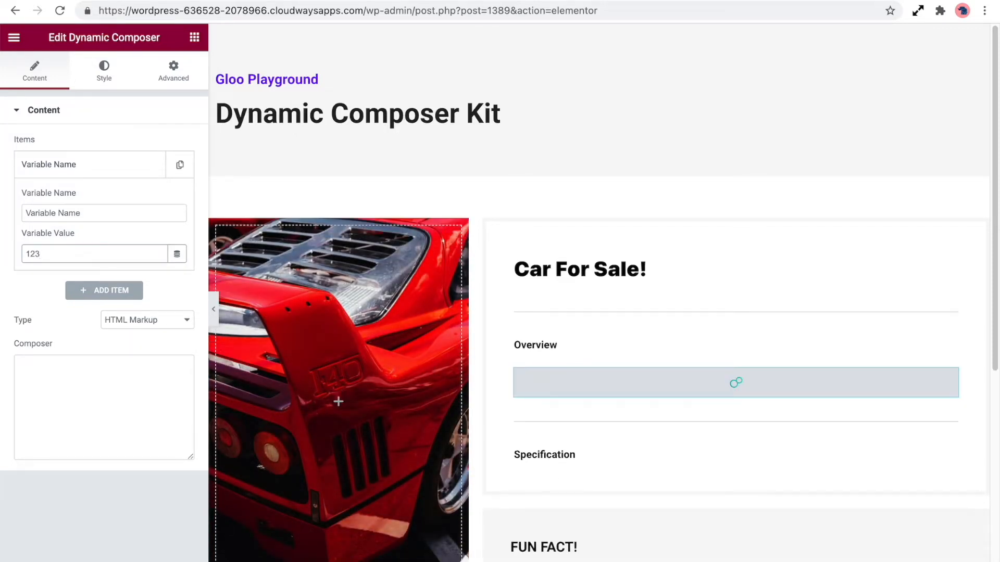
pyautogui.press('BackSpace')
pyautogui.press('BackSpace')
pyautogui.press('BackSpace')
pyautogui.click(178, 255)
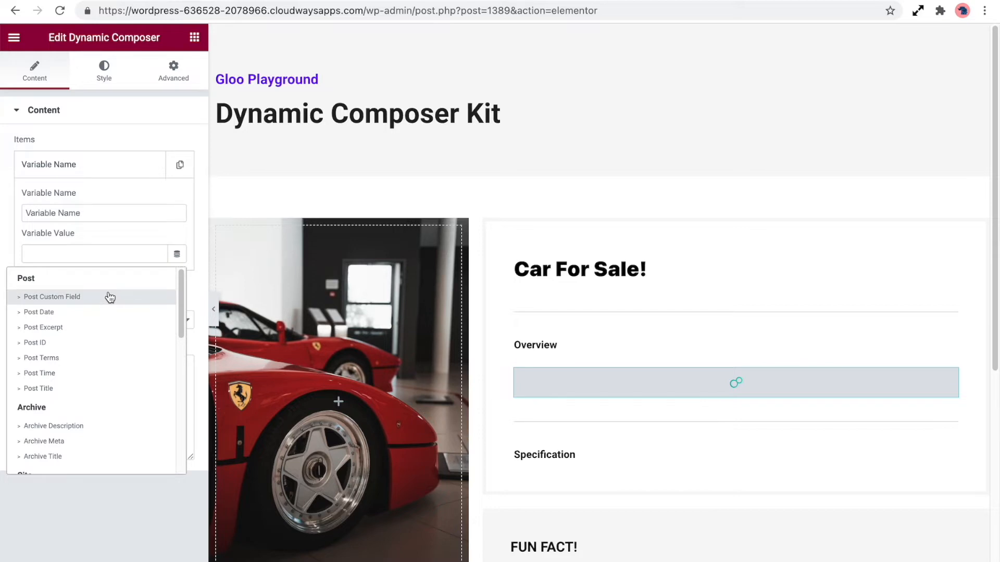
pyautogui.scroll(-7, 92, 430)
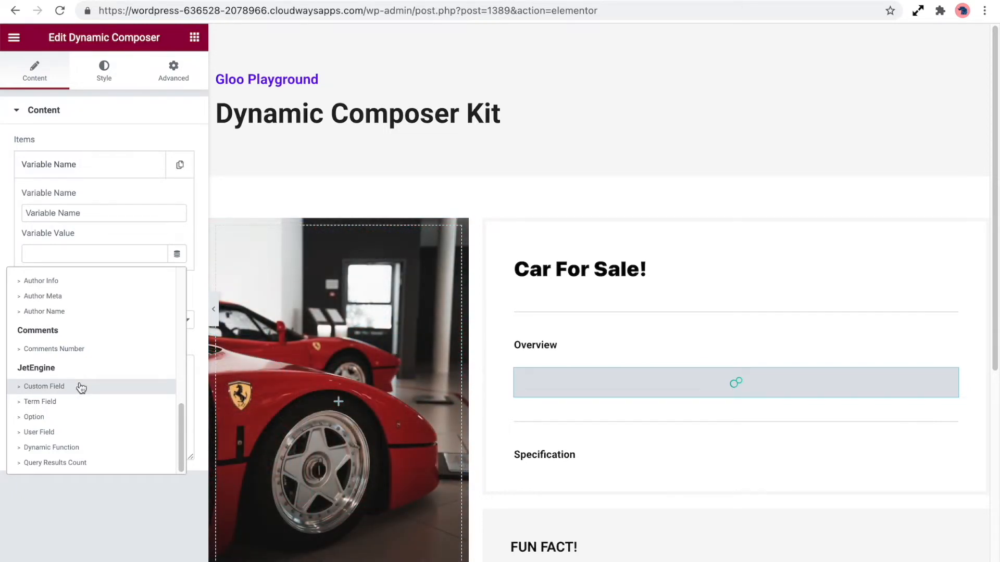
pyautogui.click(133, 259)
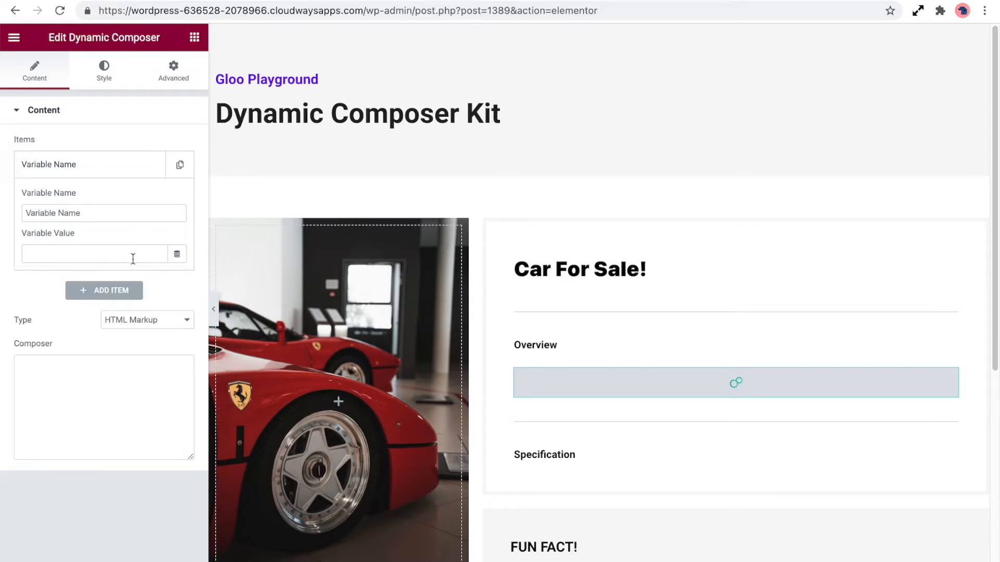
# Step: Add two more items to the Dynamic Composer's item list and expand each to check its fields
pyautogui.click(131, 295)
pyautogui.click(131, 325)
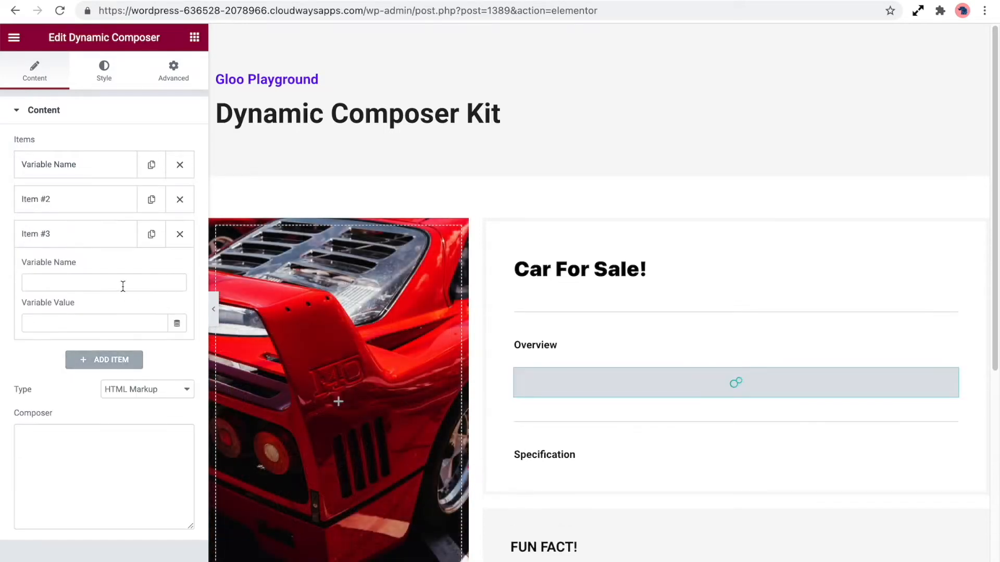
pyautogui.click(95, 206)
pyautogui.click(95, 165)
pyautogui.click(92, 213)
pyautogui.tripleClick(92, 213)
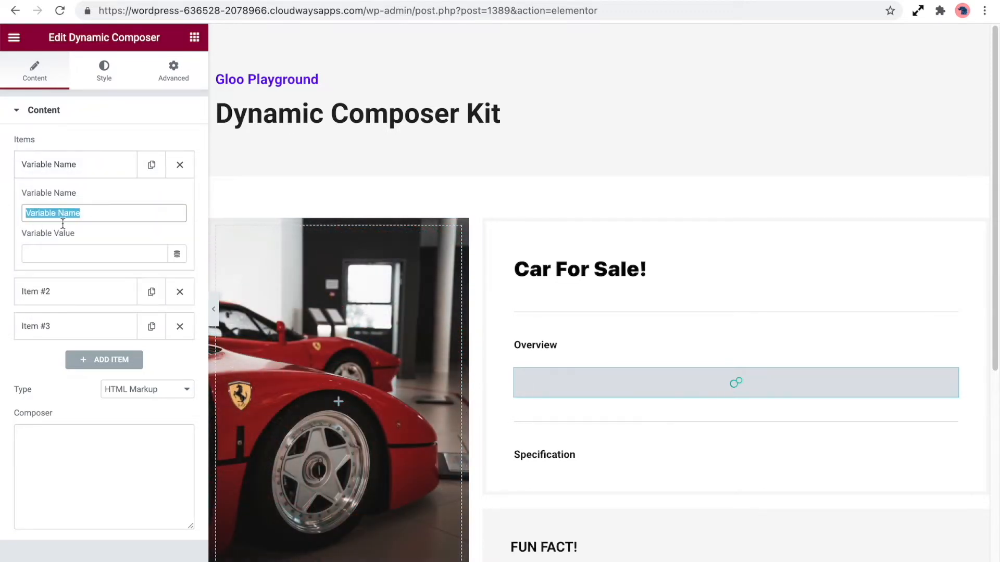
pyautogui.click(98, 290)
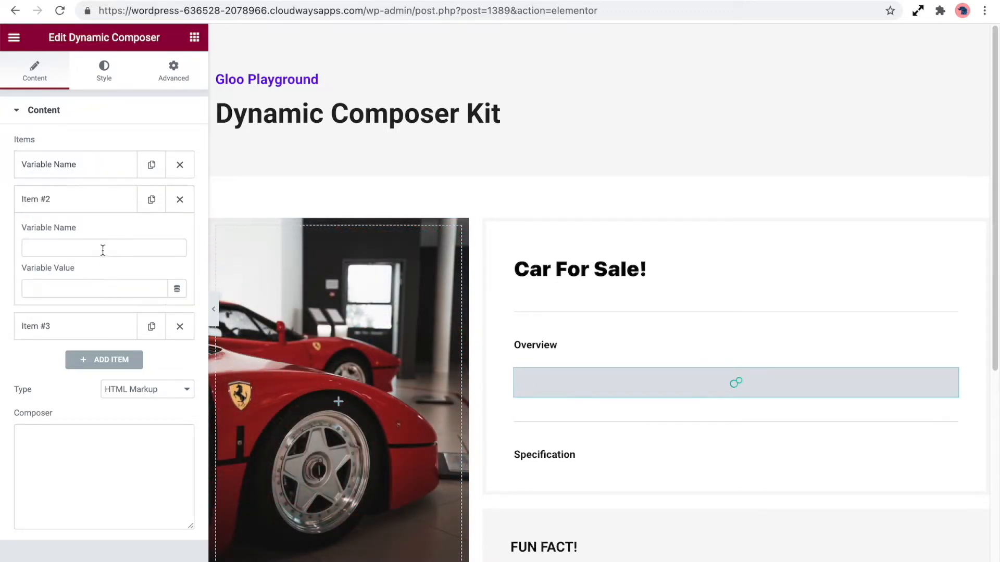
pyautogui.click(99, 327)
pyautogui.click(102, 286)
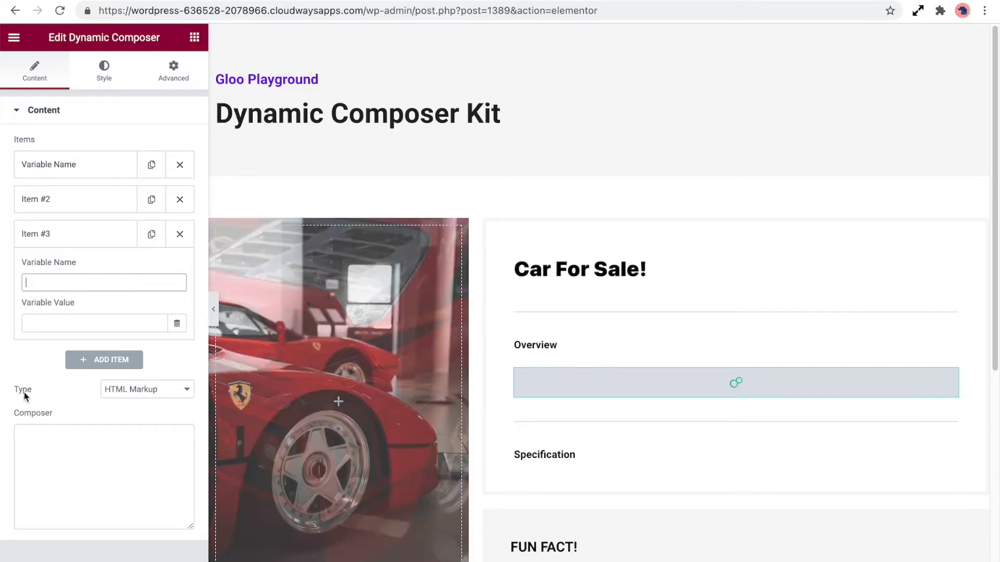
# Step: Set the Dynamic Composer type to Calculations and paste myvar1 + myvar2 into the Composer field
pyautogui.click(156, 394)
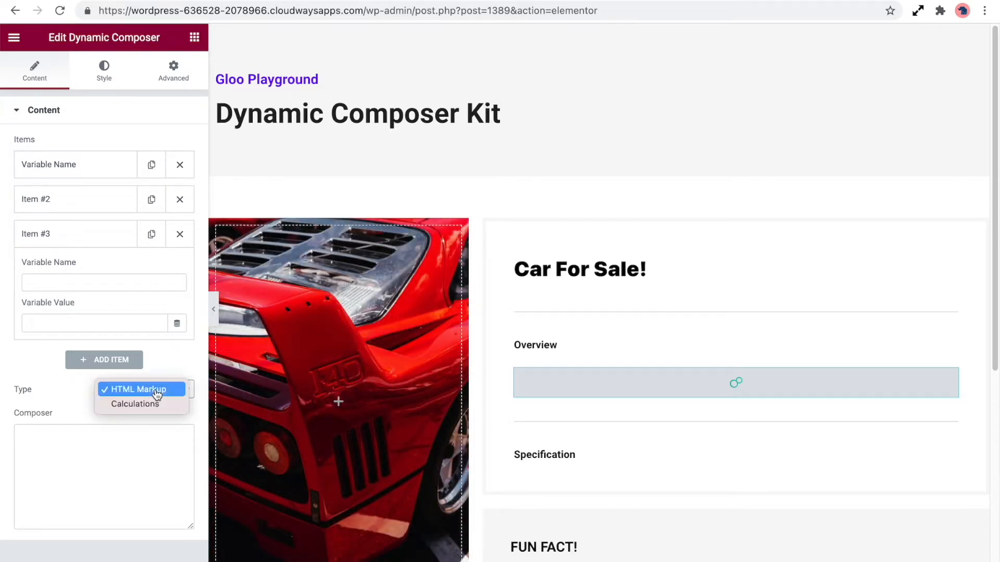
pyautogui.click(160, 404)
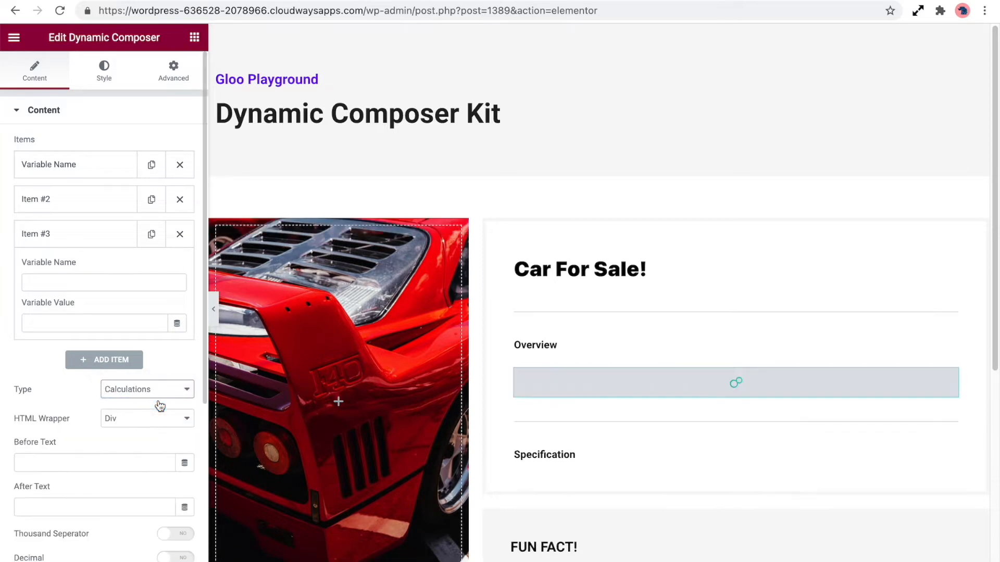
pyautogui.scroll(-3, 60, 389)
pyautogui.click(108, 451)
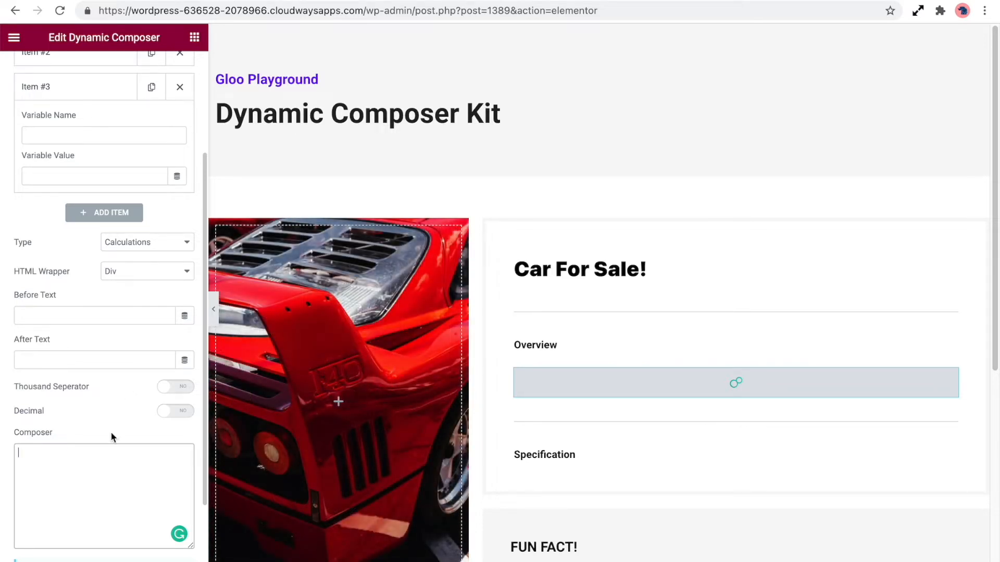
pyautogui.write('myvar1 + myvar2')
# Step: Enable Dynamic CSS in the widget's advanced Dynamic CSS Composer section and expand its first variable item
pyautogui.scroll(3, 108, 393)
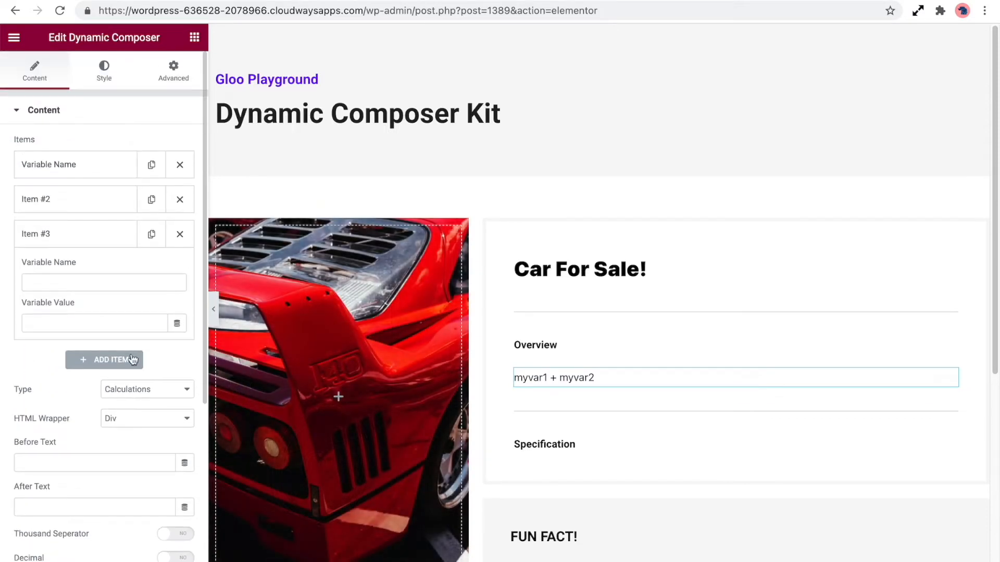
pyautogui.click(179, 90)
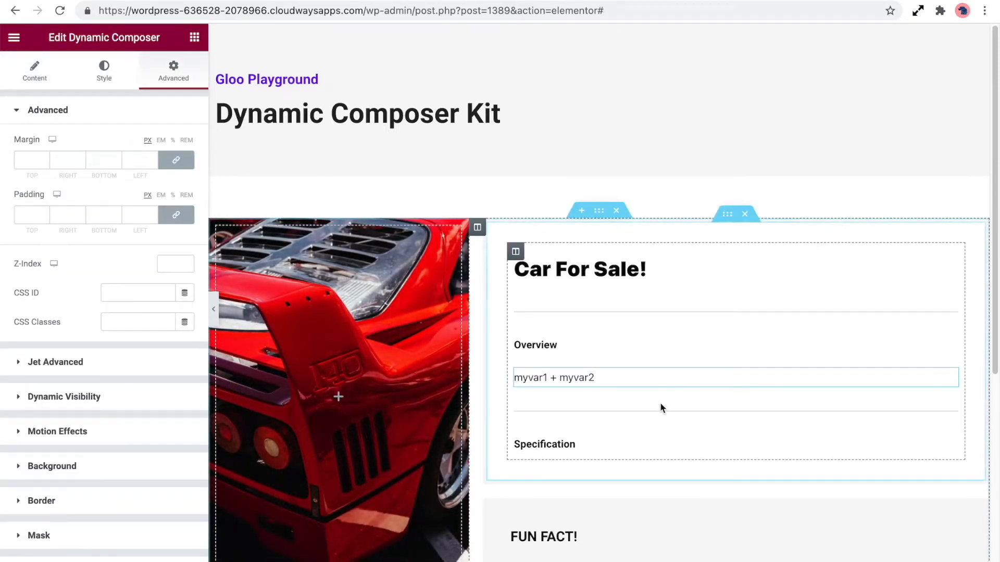
pyautogui.scroll(-3, 118, 479)
pyautogui.scroll(2, 118, 451)
pyautogui.scroll(-2, 136, 455)
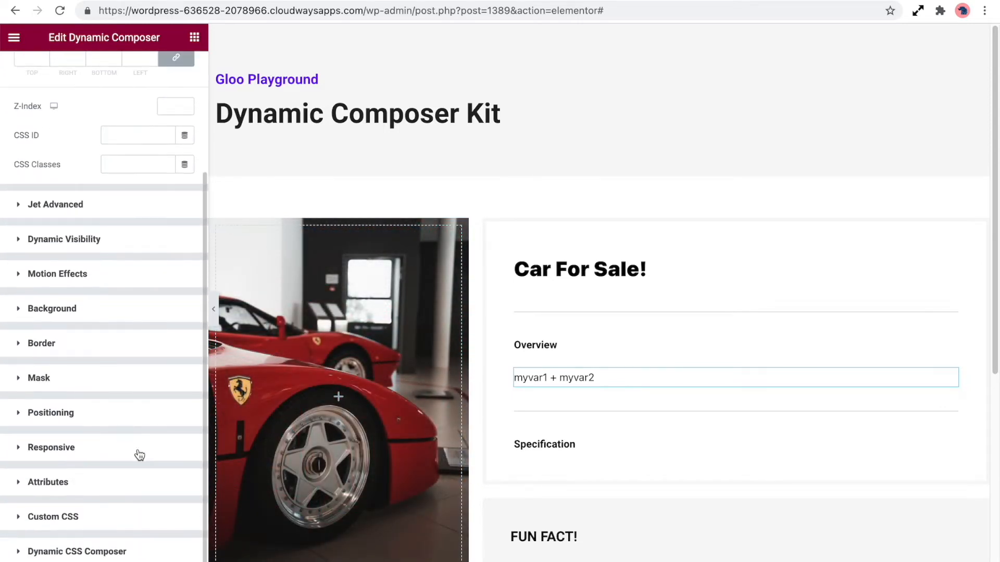
pyautogui.click(112, 552)
pyautogui.click(176, 524)
pyautogui.scroll(-5, 132, 456)
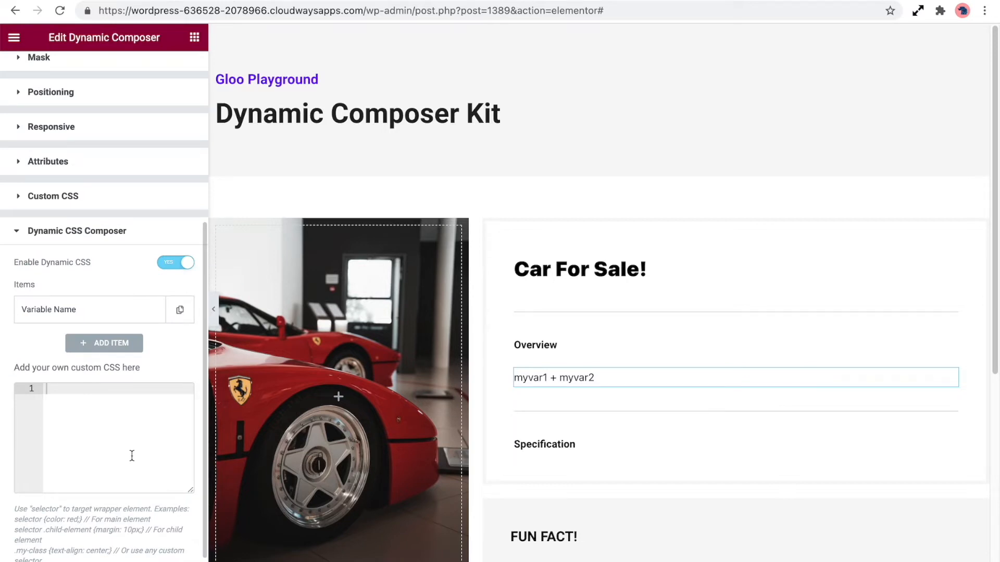
pyautogui.click(148, 312)
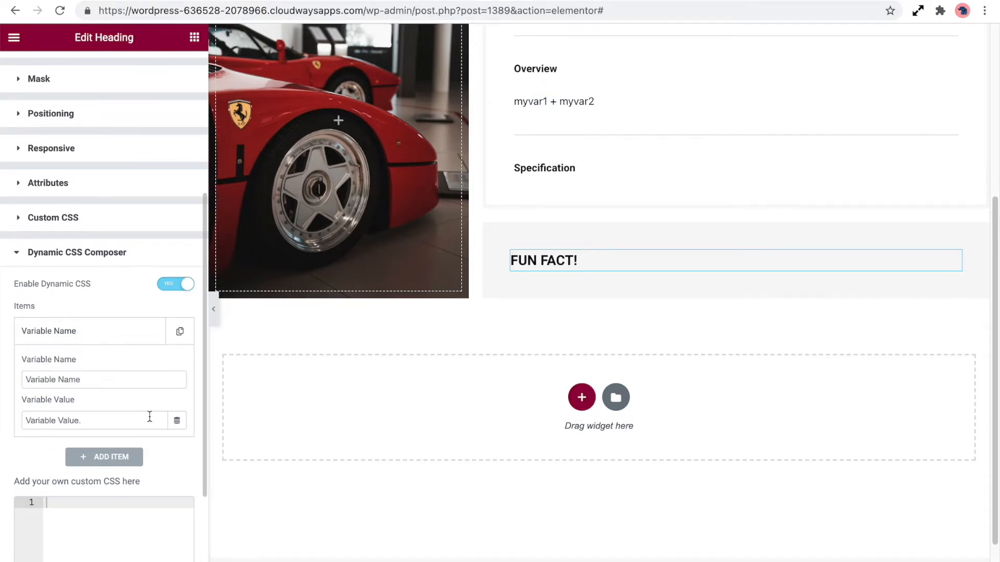
# Step: Inspect the existing page widgets: the Car For Sale! composer, the Overview and Specification headings
pyautogui.scroll(5, 150, 417)
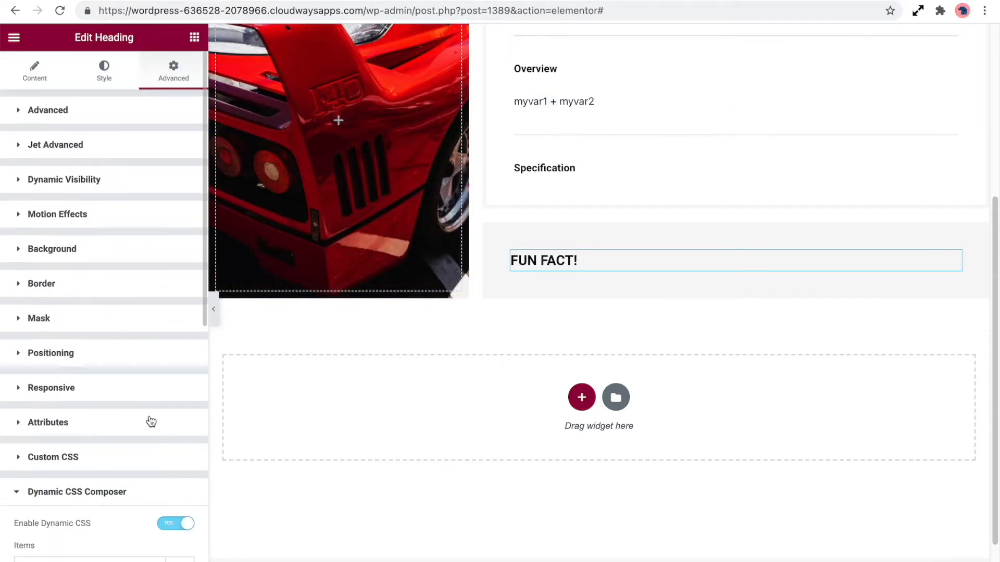
pyautogui.click(32, 74)
pyautogui.scroll(5, 609, 187)
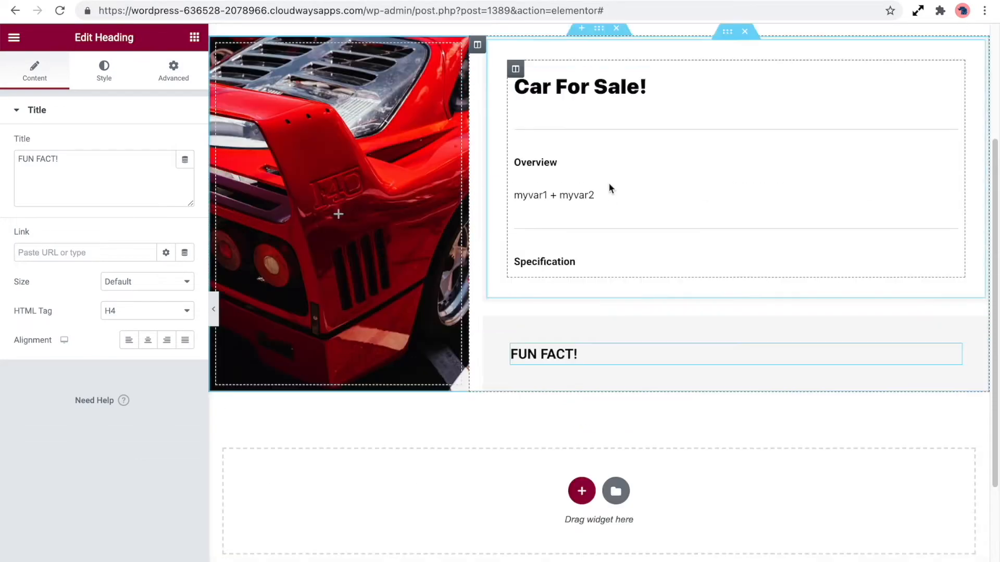
pyautogui.click(631, 273)
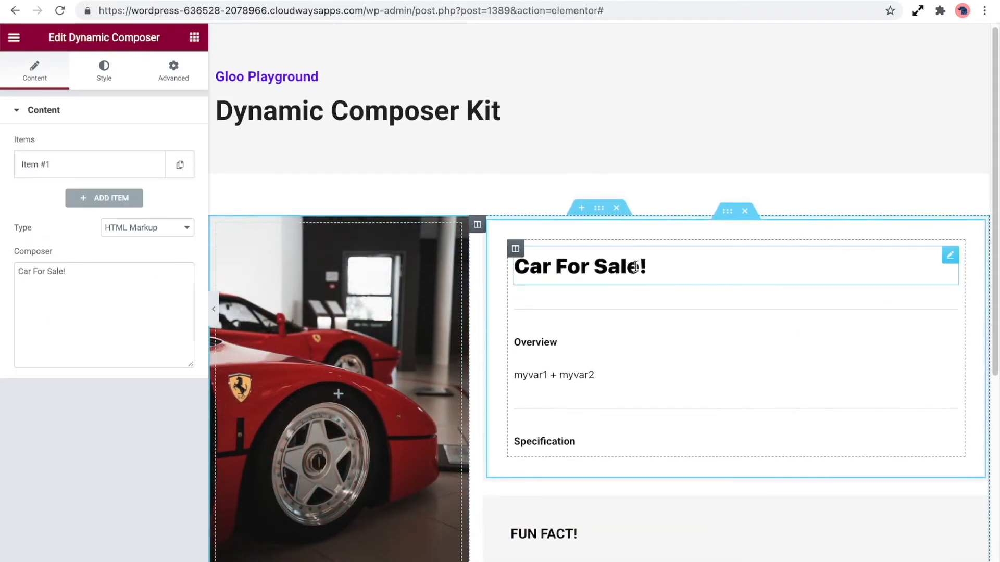
pyautogui.scroll(-1, 599, 292)
pyautogui.click(569, 285)
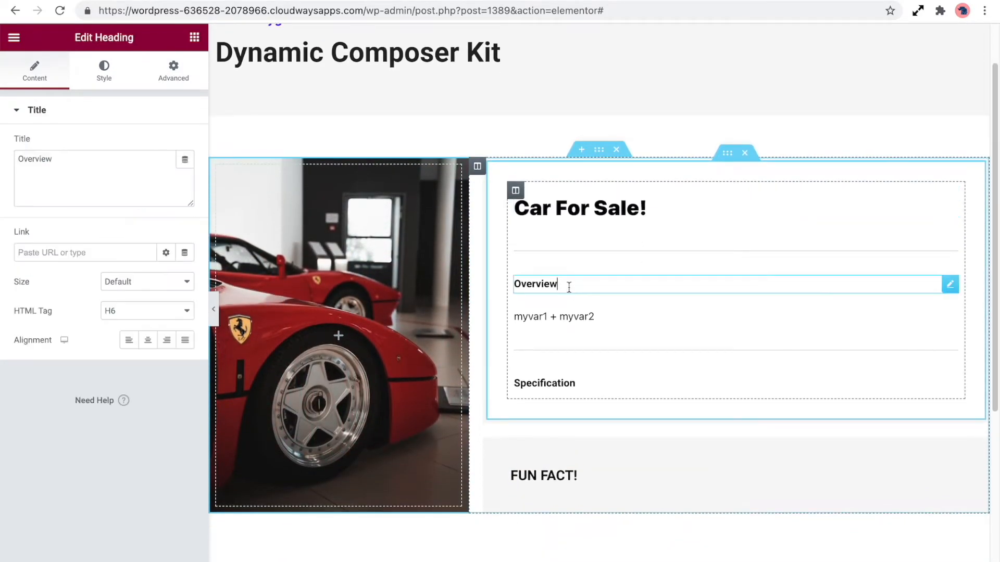
pyautogui.click(583, 383)
pyautogui.click(609, 317)
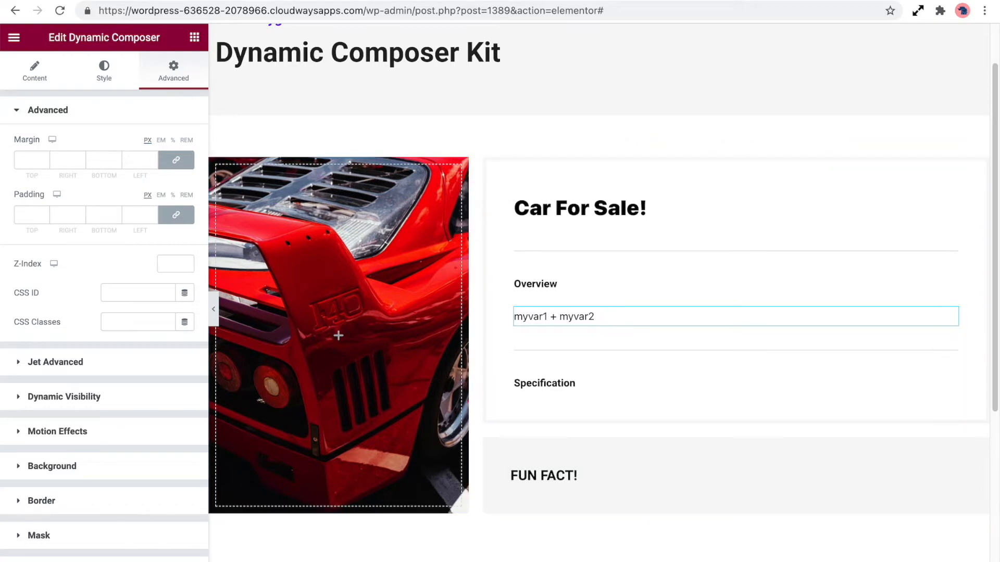
# Step: Remove the extra items from the Dynamic Composer, leaving a single item
pyautogui.click(34, 68)
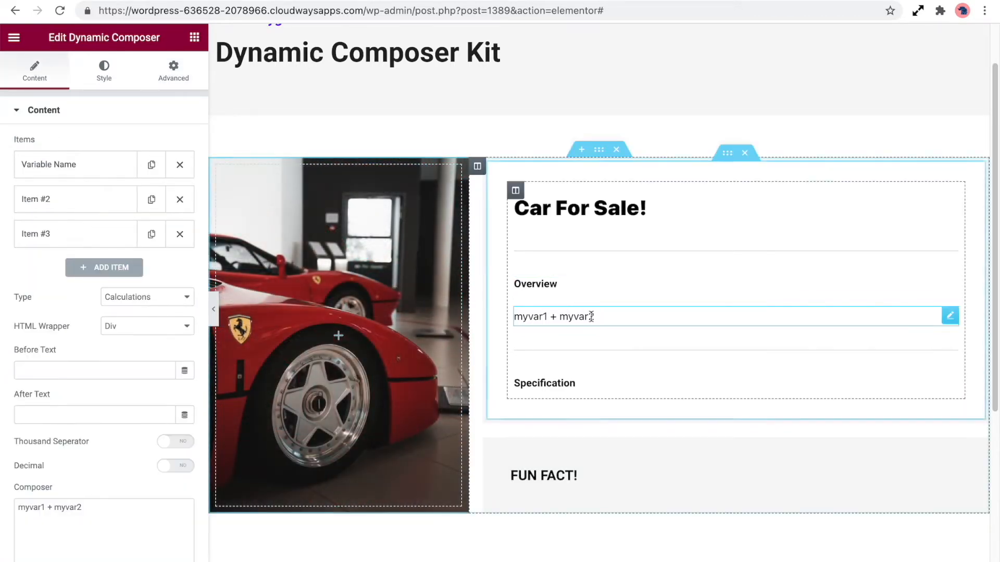
pyautogui.click(180, 169)
pyautogui.click(181, 169)
pyautogui.click(181, 170)
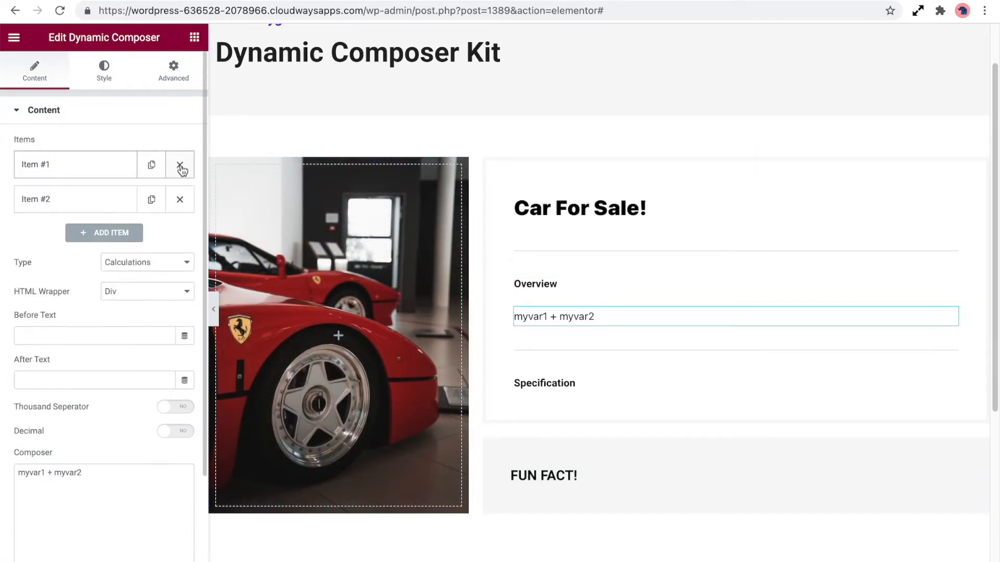
pyautogui.click(181, 198)
# Step: Switch the Dynamic Composer type back to HTML Markup and clear the Composer text
pyautogui.click(171, 229)
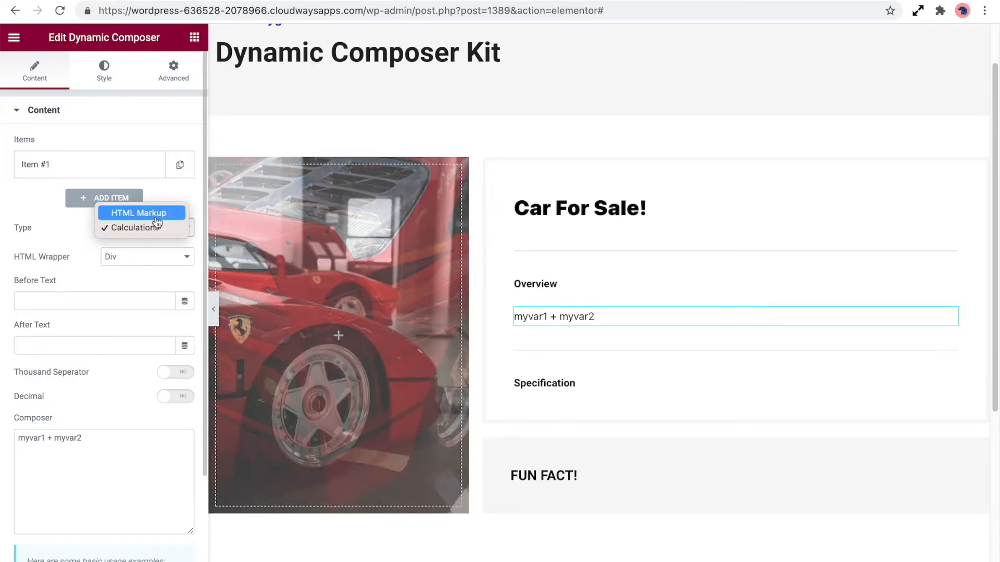
pyautogui.click(156, 217)
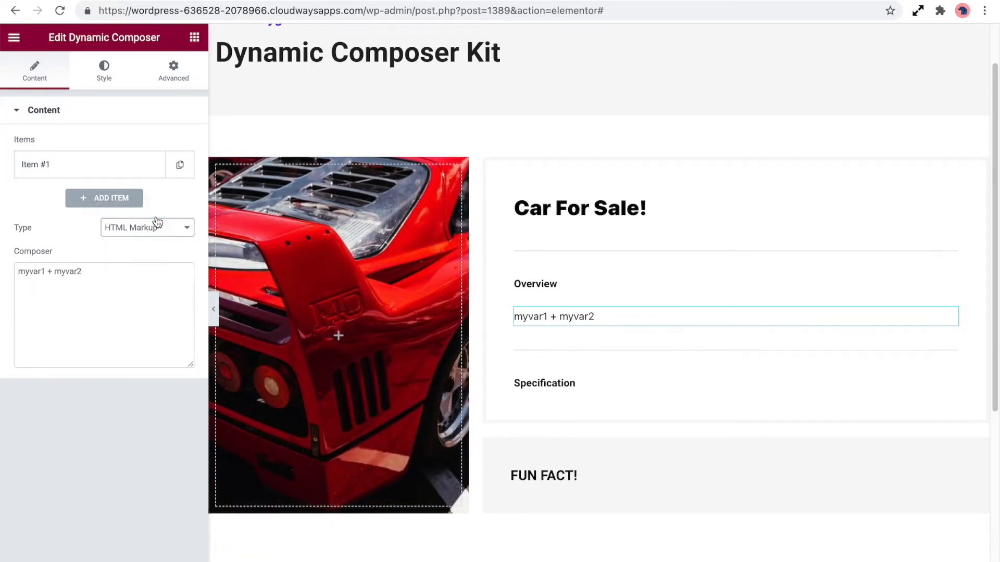
pyautogui.tripleClick(23, 267)
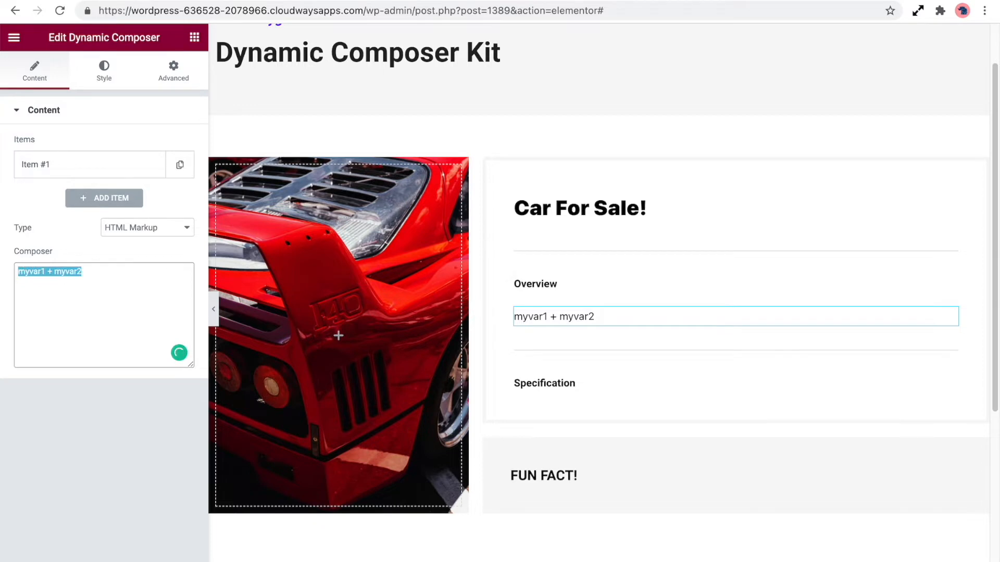
pyautogui.press('BackSpace')
# Step: Write the composer sentence 'Here we have a Ferrari F40 in a stunning red colour!' and expand the first variable item
pyautogui.click(63, 166)
pyautogui.click(71, 207)
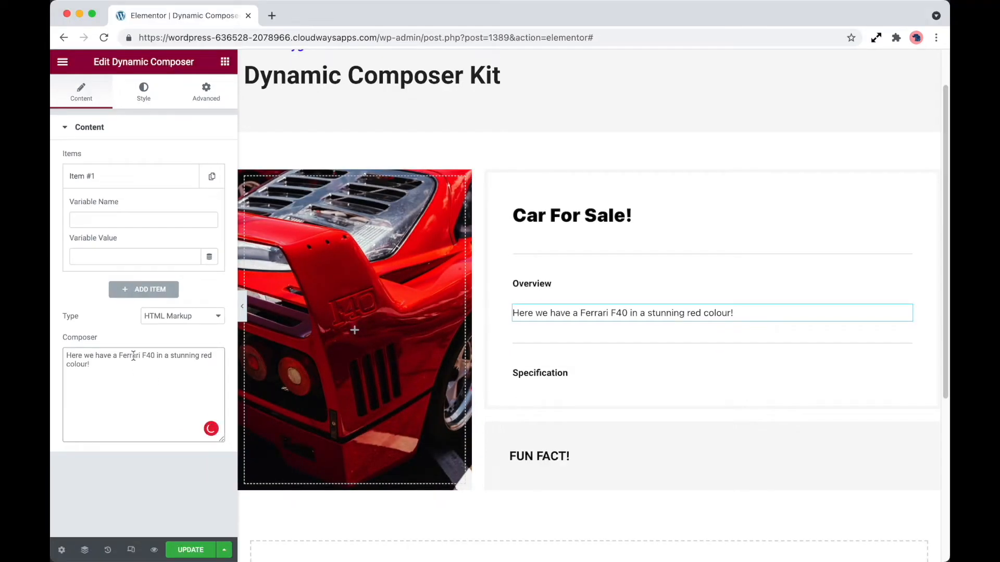
pyautogui.moveTo(118, 357); pyautogui.dragTo(159, 356)
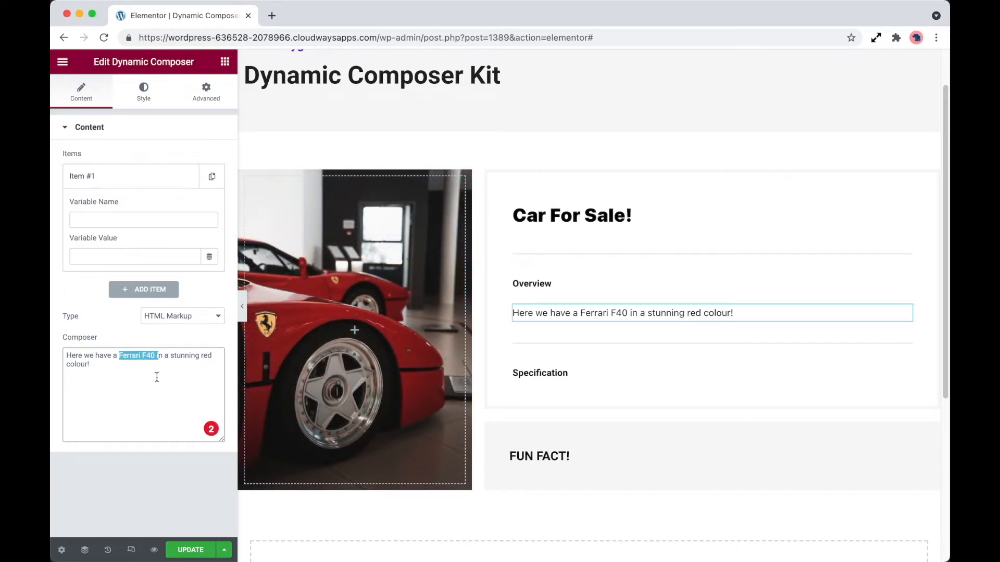
pyautogui.click(157, 377)
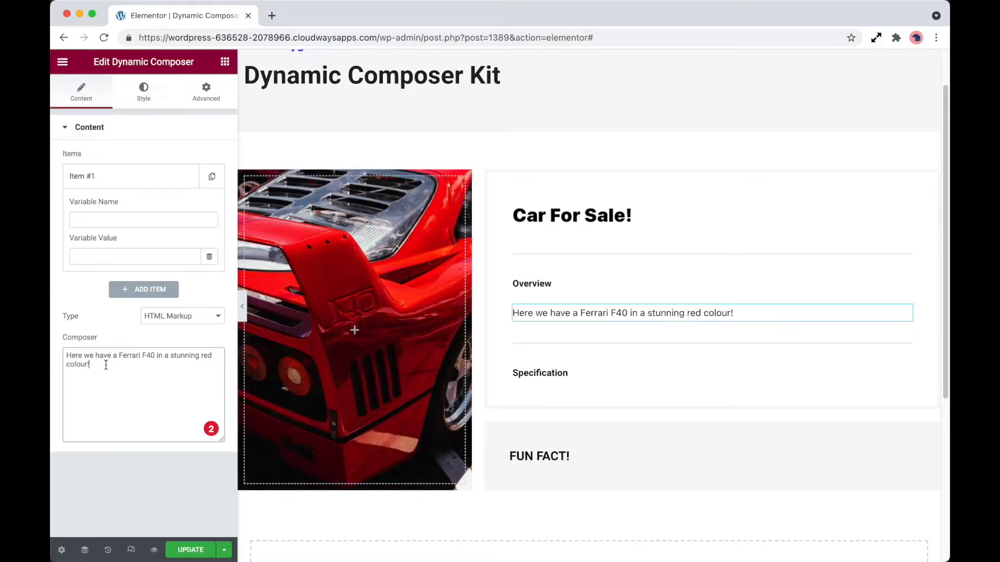
# Step: Name the first variable car_make and set its value to the Custom Field dynamic tag using the Make field
pyautogui.click(170, 224)
pyautogui.write('car_make')
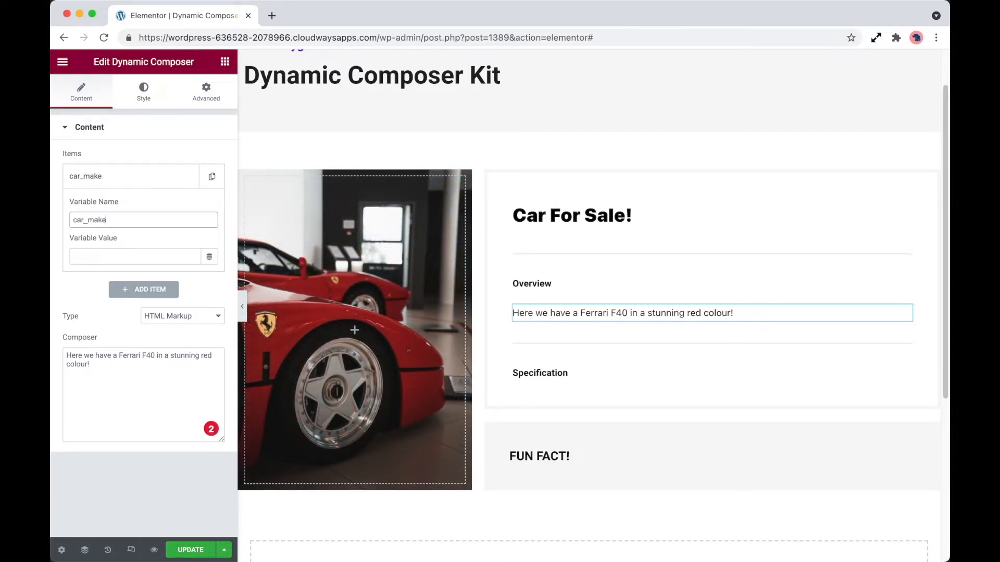
pyautogui.click(209, 257)
pyautogui.scroll(-10, 147, 332)
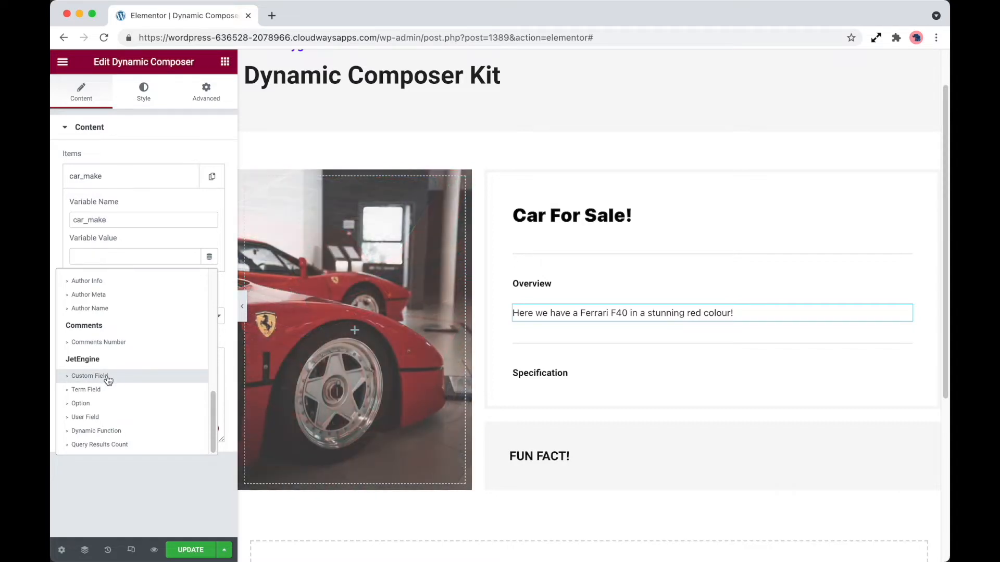
pyautogui.click(108, 376)
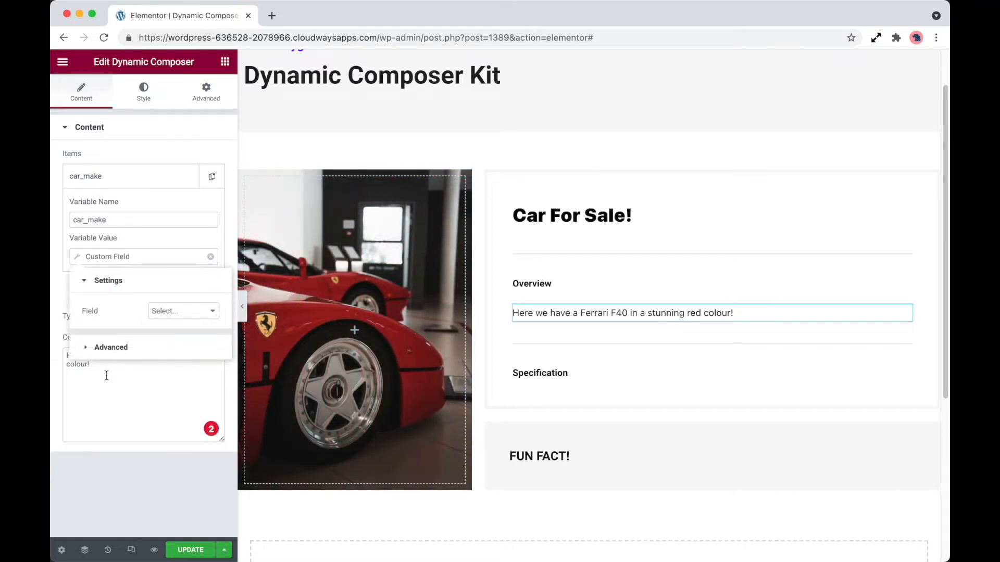
pyautogui.click(178, 311)
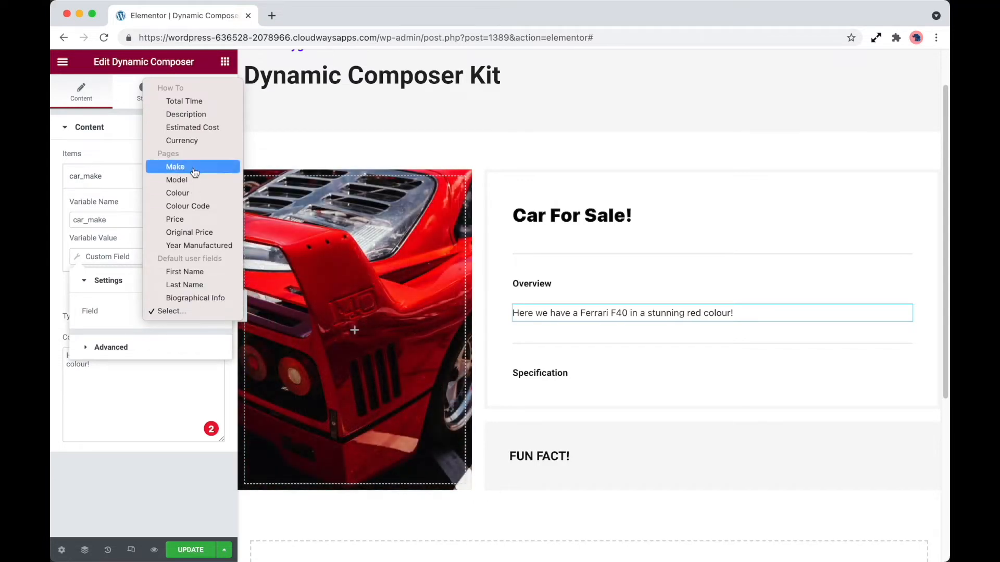
pyautogui.click(194, 173)
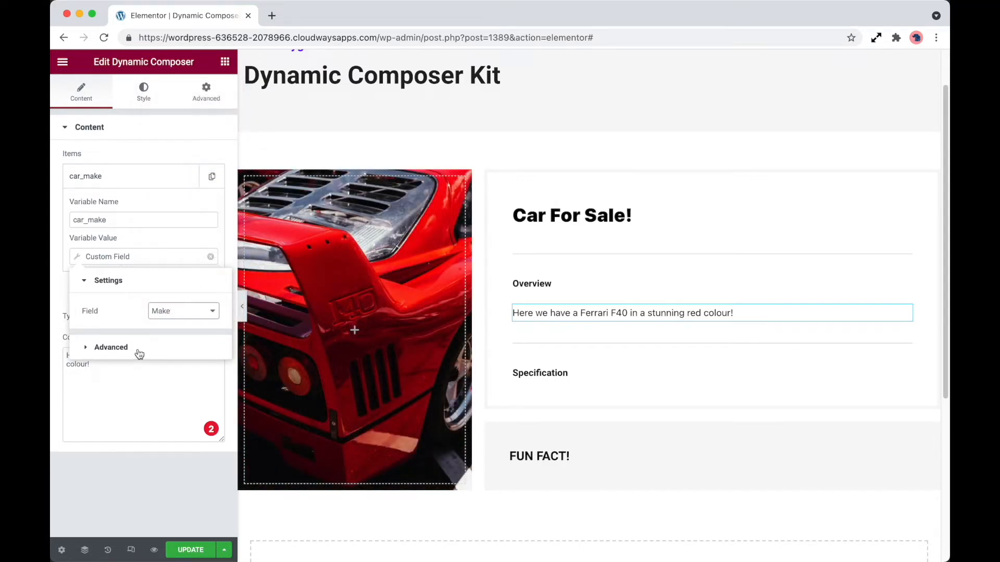
pyautogui.click(139, 397)
# Step: Replace the word 'Ferrari' in the composer sentence with the car_make variable name
pyautogui.doubleClick(97, 219)
pyautogui.hotkey('ctrl', 'c')
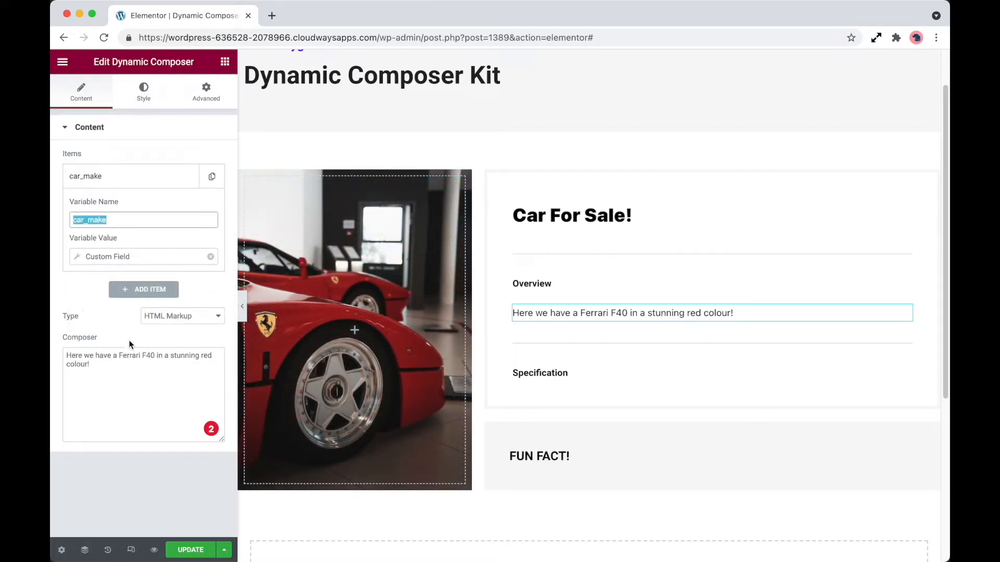
pyautogui.doubleClick(129, 355)
pyautogui.hotkey('ctrl', 'v')
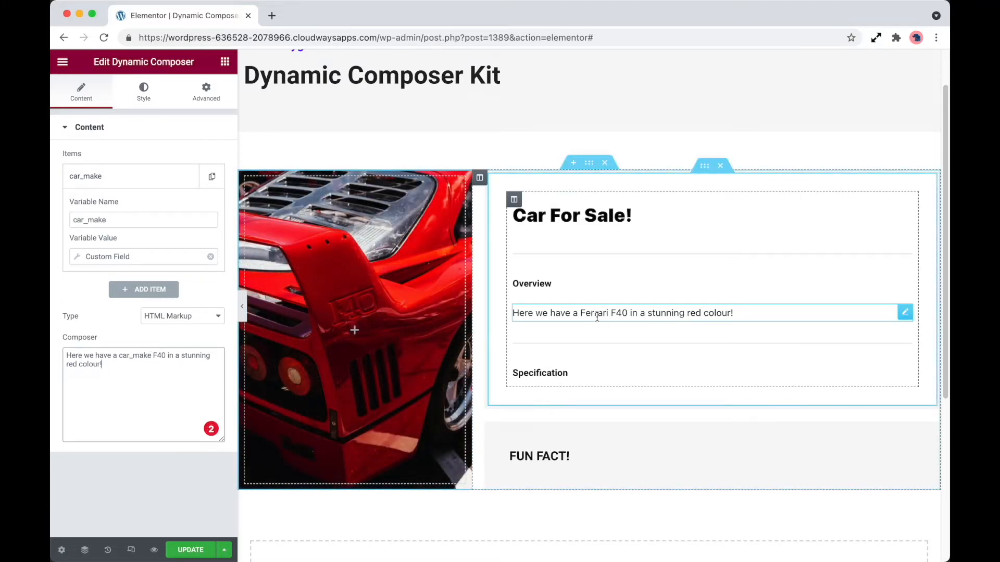
# Step: Add a second variable named car_model whose value is the Custom Field dynamic tag using the Model field
pyautogui.click(144, 289)
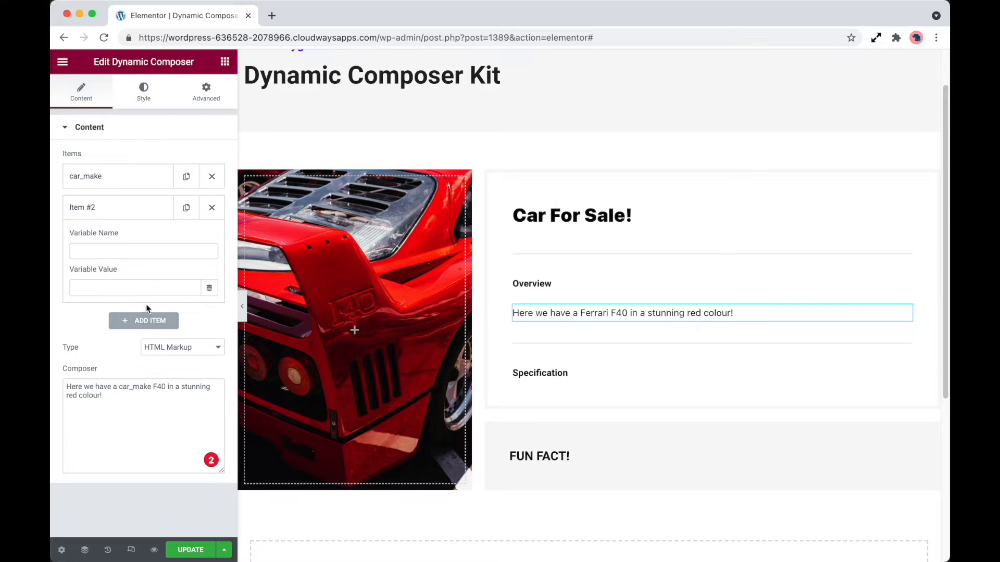
pyautogui.click(209, 288)
pyautogui.scroll(-5, 146, 370)
pyautogui.click(117, 410)
pyautogui.click(176, 343)
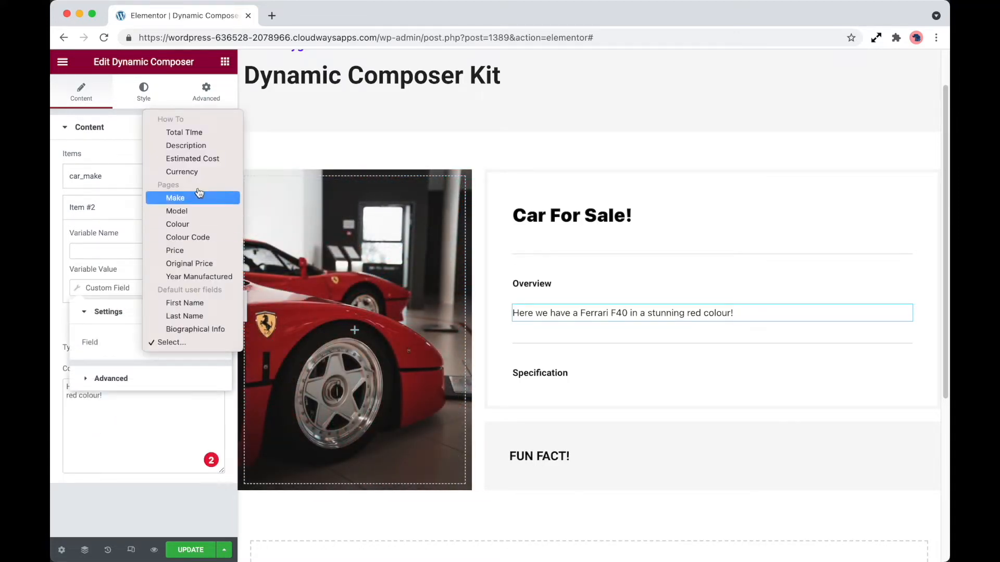
pyautogui.click(198, 216)
pyautogui.click(146, 253)
pyautogui.write('car_')
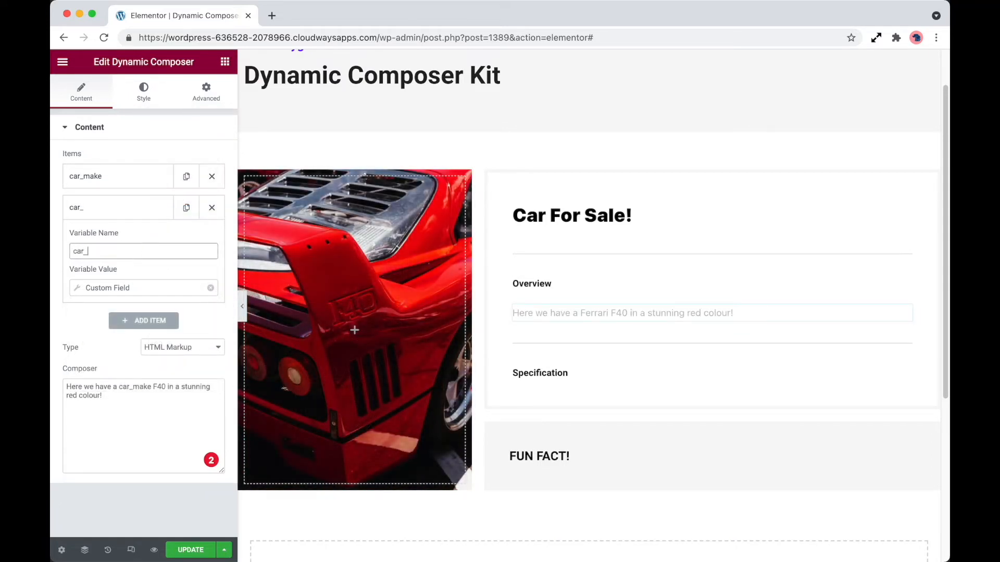
pyautogui.write('model')
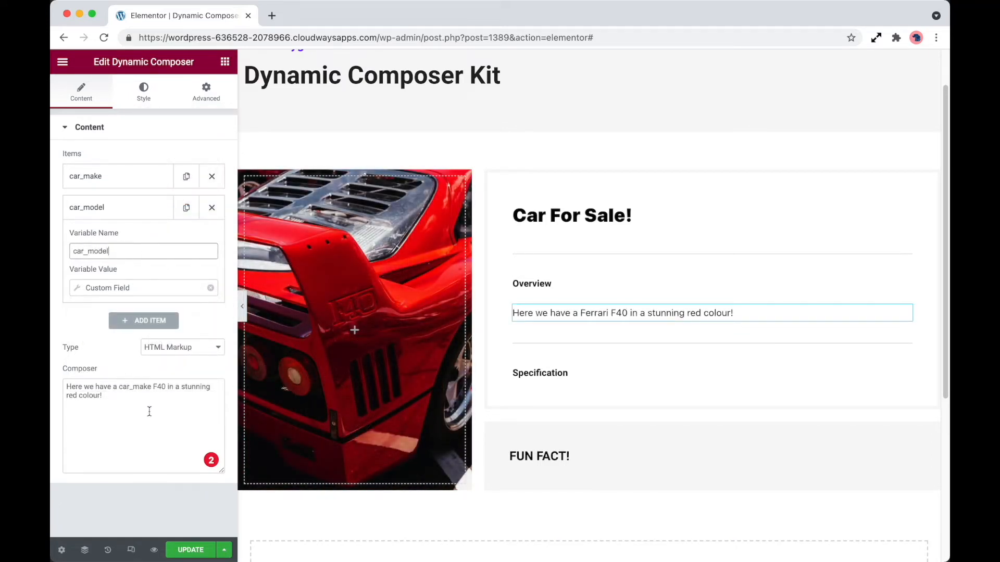
# Step: Replace 'F40' in the composer sentence with the car_model variable name
pyautogui.doubleClick(97, 255)
pyautogui.press('cmd+c')
pyautogui.moveTo(151, 386); pyautogui.dragTo(166, 387)
pyautogui.press('cmd+v')
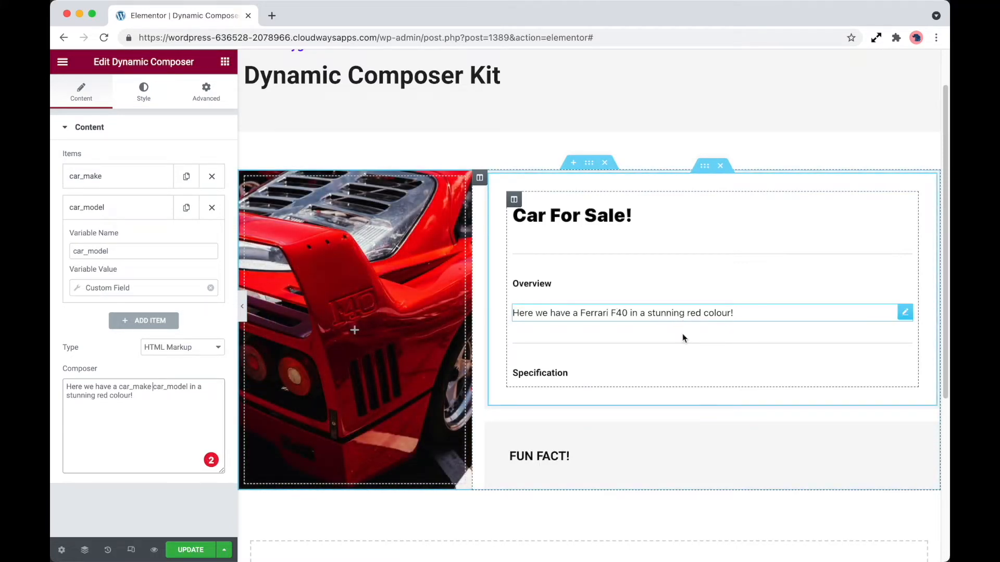
# Step: Add a third variable named car_colour whose value is the Custom Field dynamic tag using the Colour field
pyautogui.click(155, 208)
pyautogui.click(156, 234)
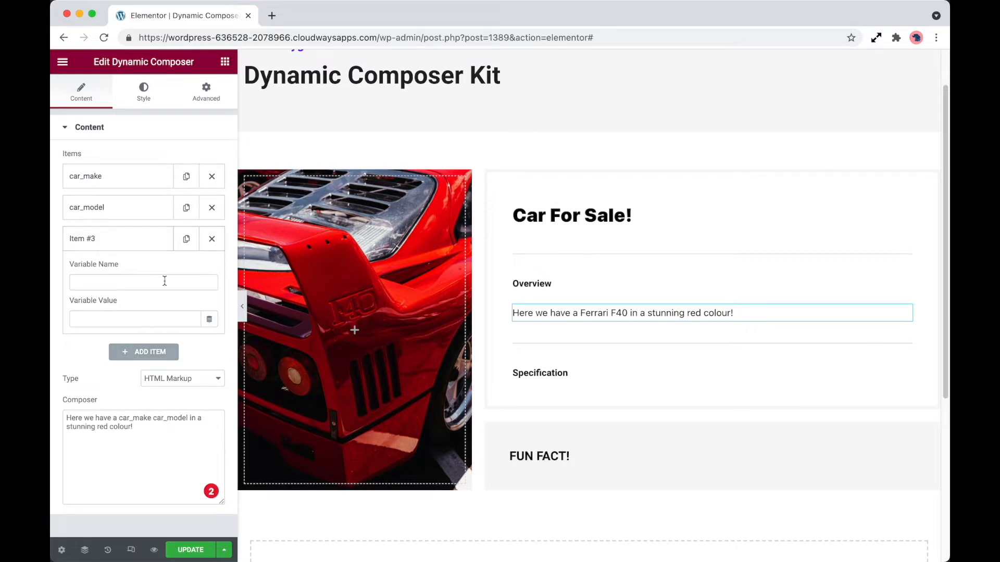
pyautogui.click(208, 319)
pyautogui.scroll(-10, 137, 365)
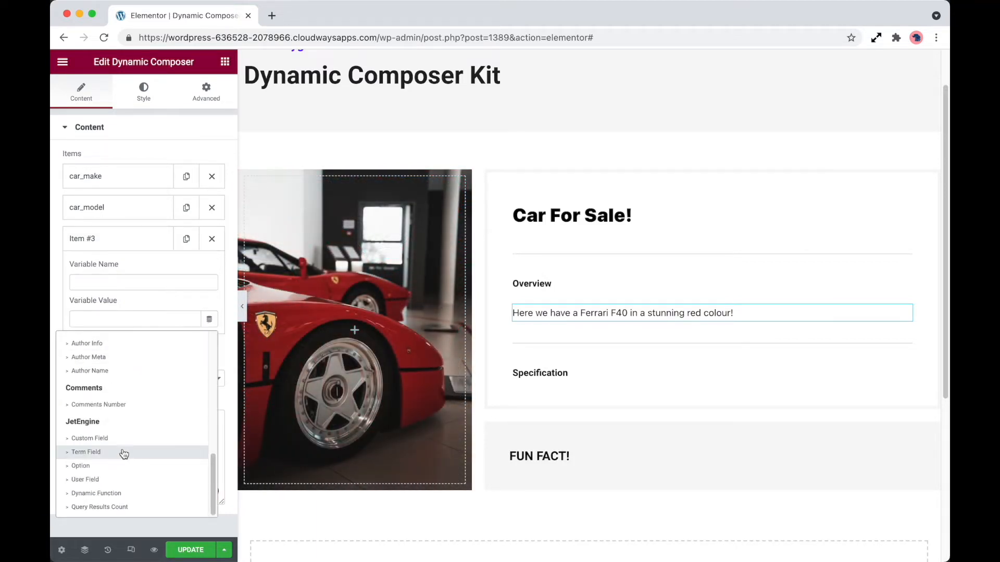
pyautogui.click(123, 439)
pyautogui.click(151, 373)
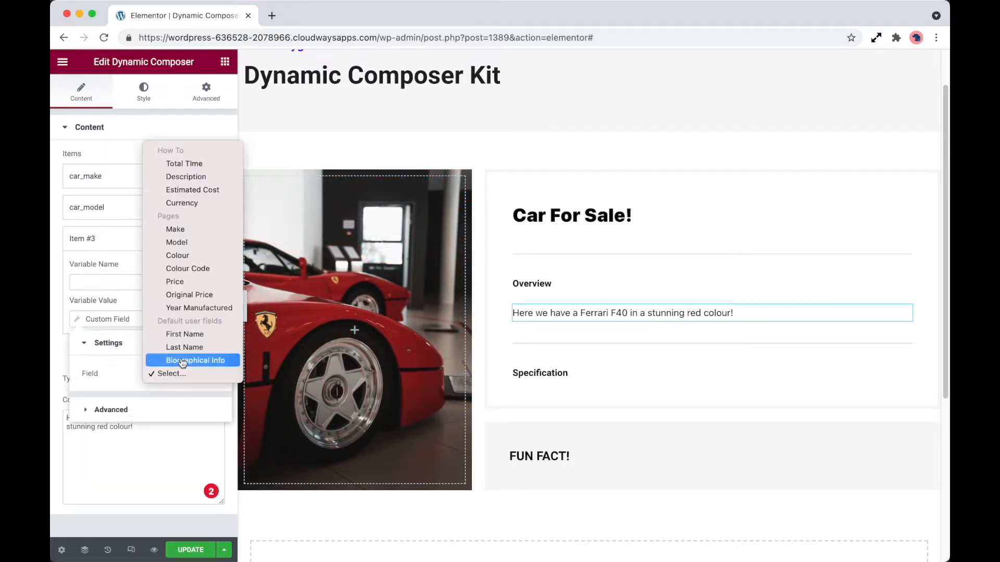
pyautogui.click(205, 258)
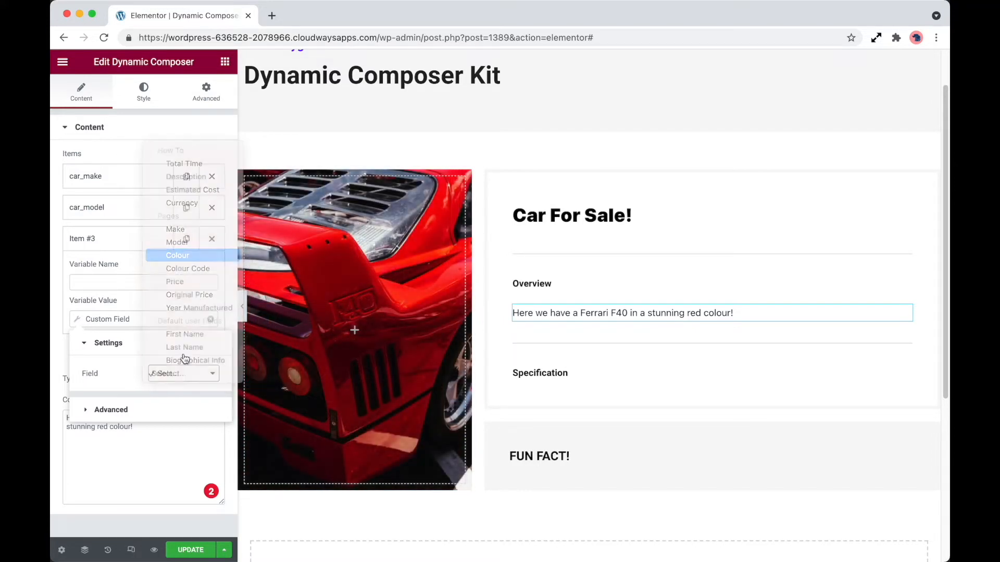
pyautogui.click(148, 461)
pyautogui.click(119, 282)
pyautogui.write('car_colour')
# Step: Replace 'red colour' in the composer sentence with the car_colour variable name
pyautogui.press('super+a')
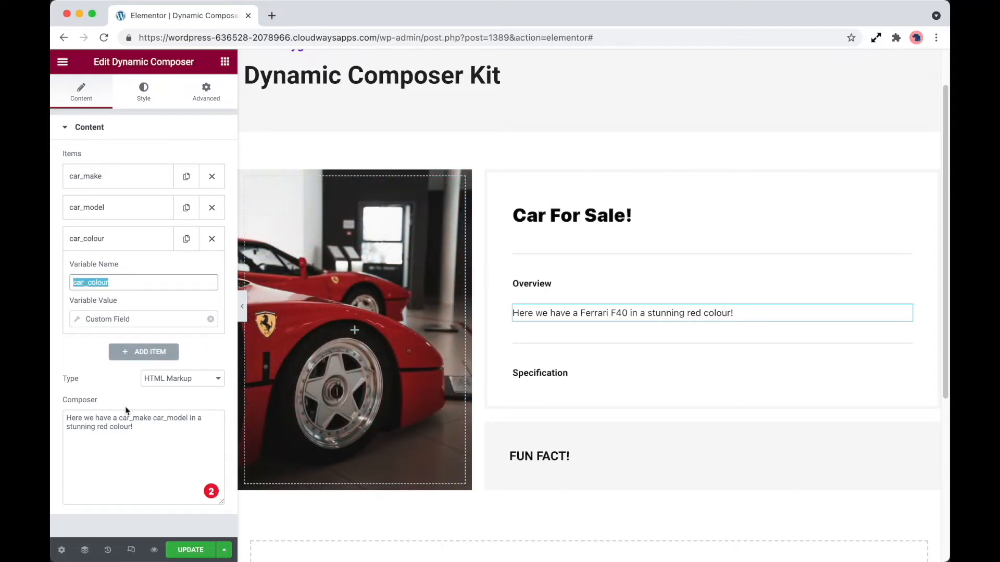
pyautogui.moveTo(133, 427); pyautogui.dragTo(101, 428)
pyautogui.press('BackSpace')
pyautogui.press('super+v')
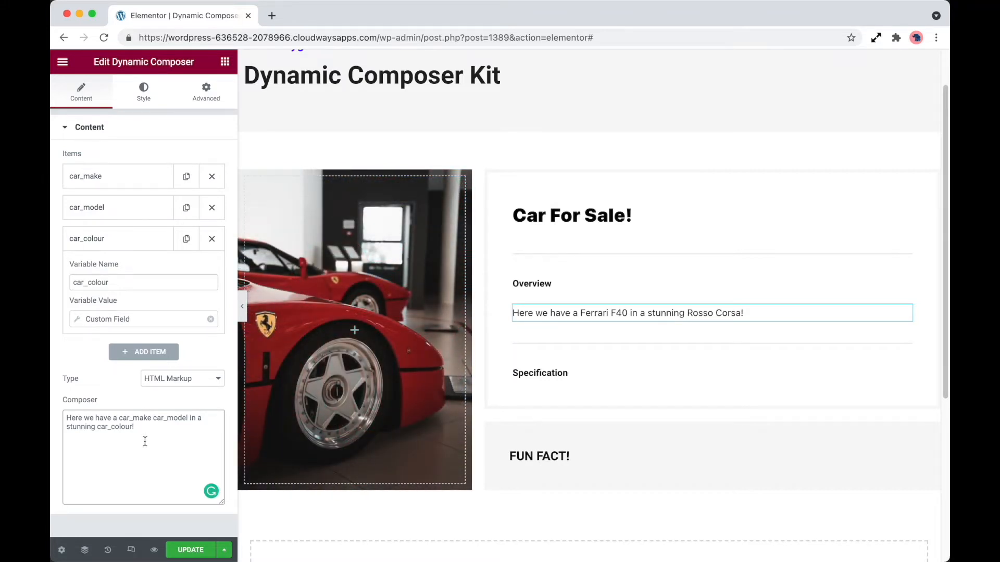
# Step: Update the page and check the rendered Overview sentence in the preview tab before returning to the editor
pyautogui.click(191, 550)
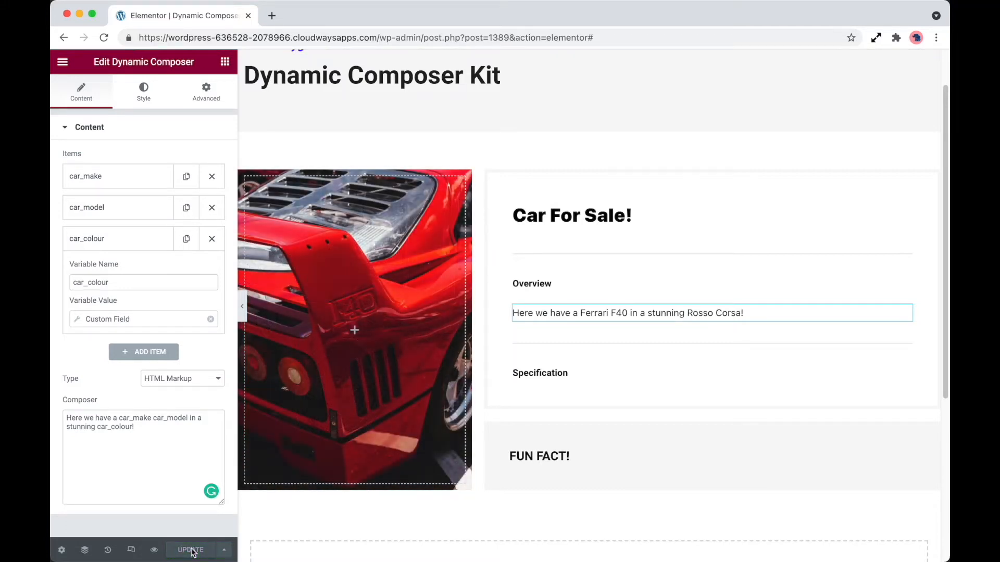
pyautogui.click(154, 550)
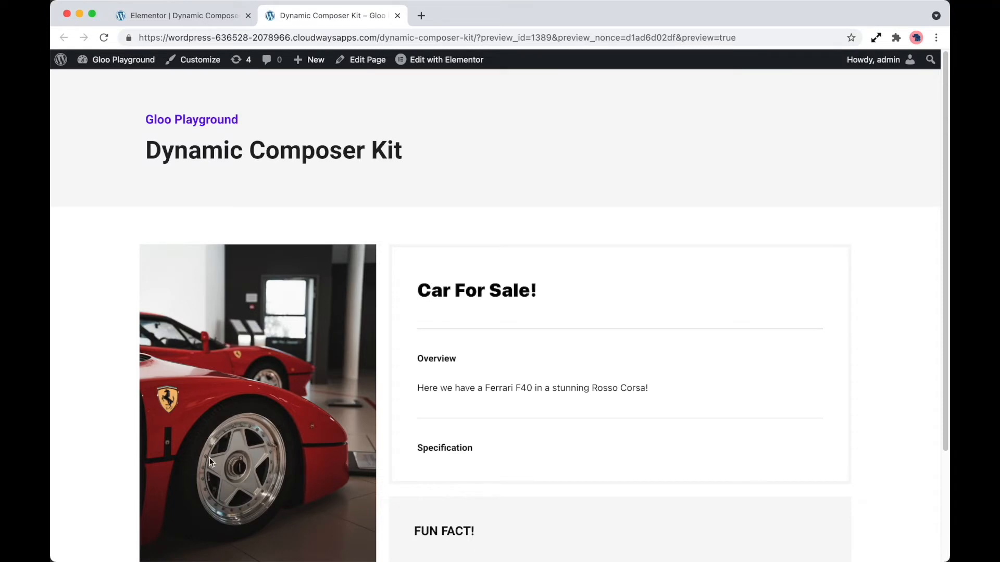
pyautogui.moveTo(444, 390); pyautogui.dragTo(651, 395)
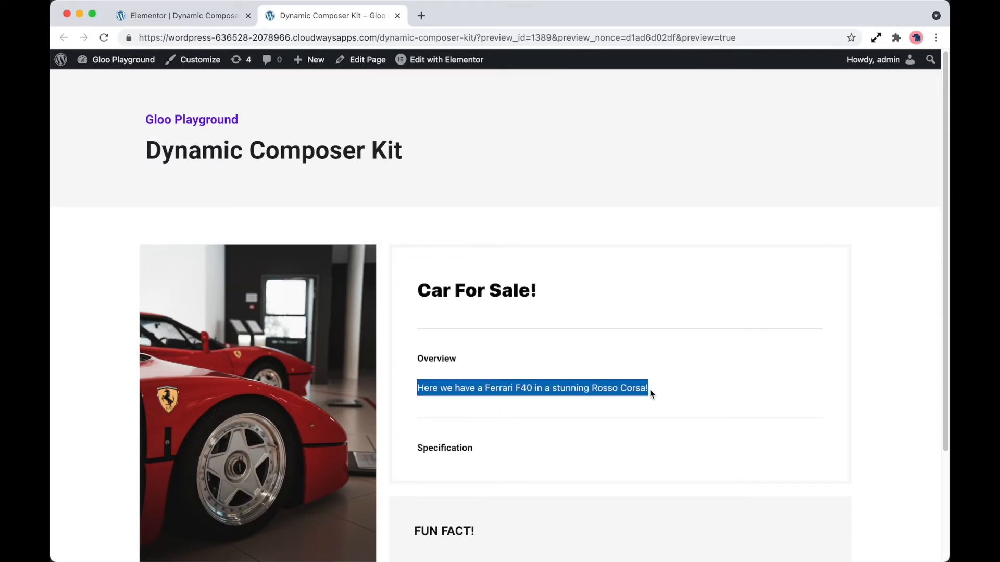
pyautogui.click(202, 21)
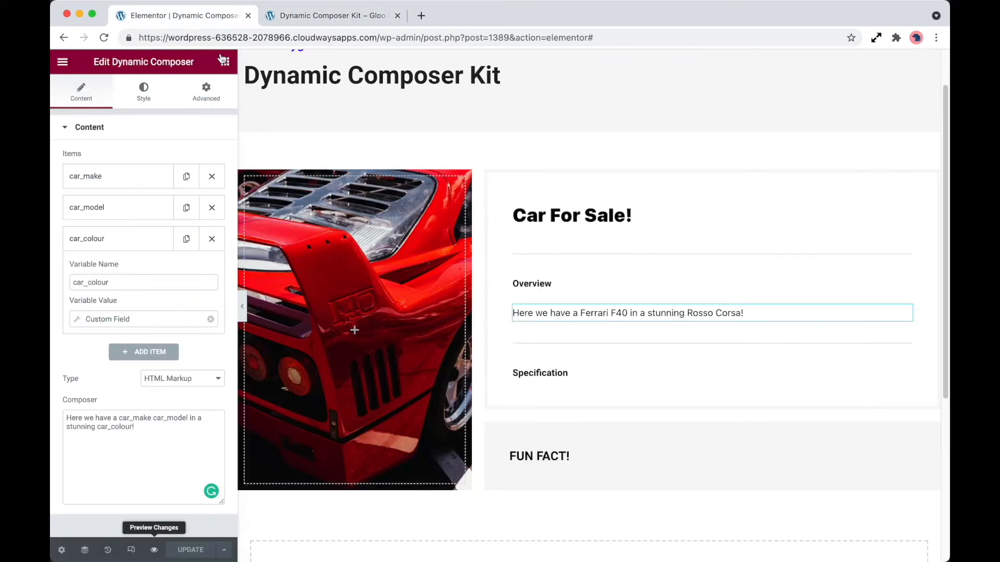
pyautogui.click(357, 22)
pyautogui.click(480, 351)
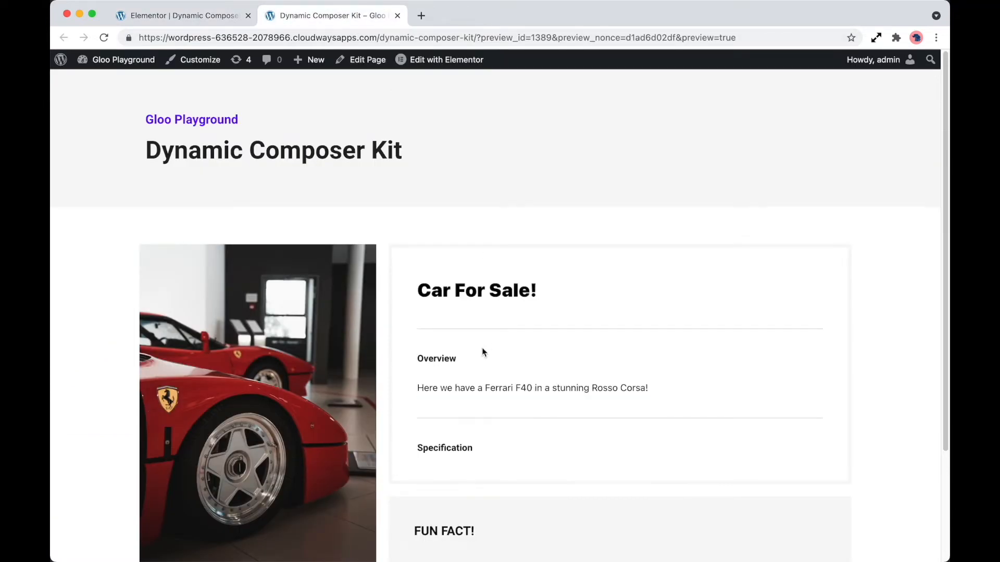
pyautogui.scroll(-1, 479, 352)
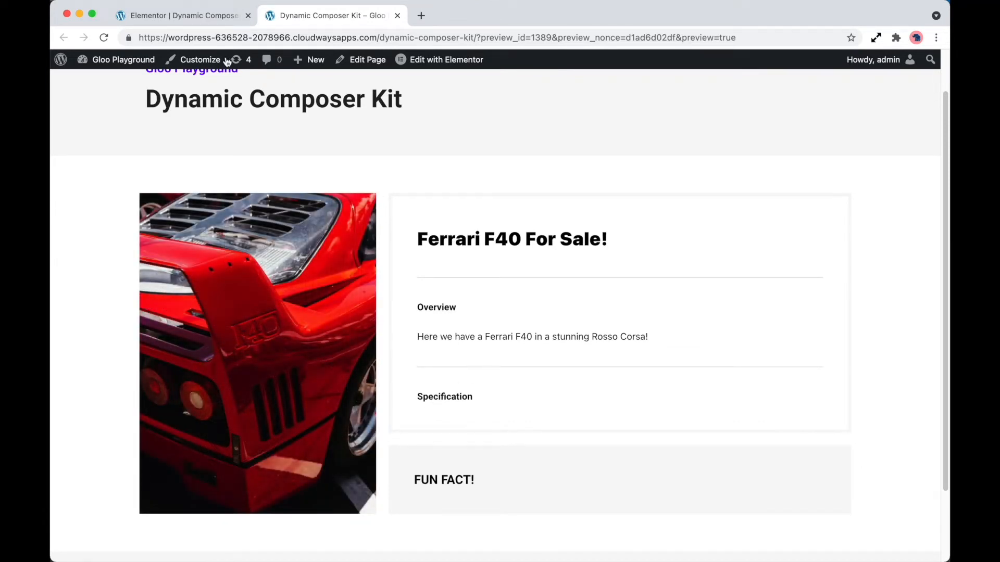
pyautogui.click(224, 20)
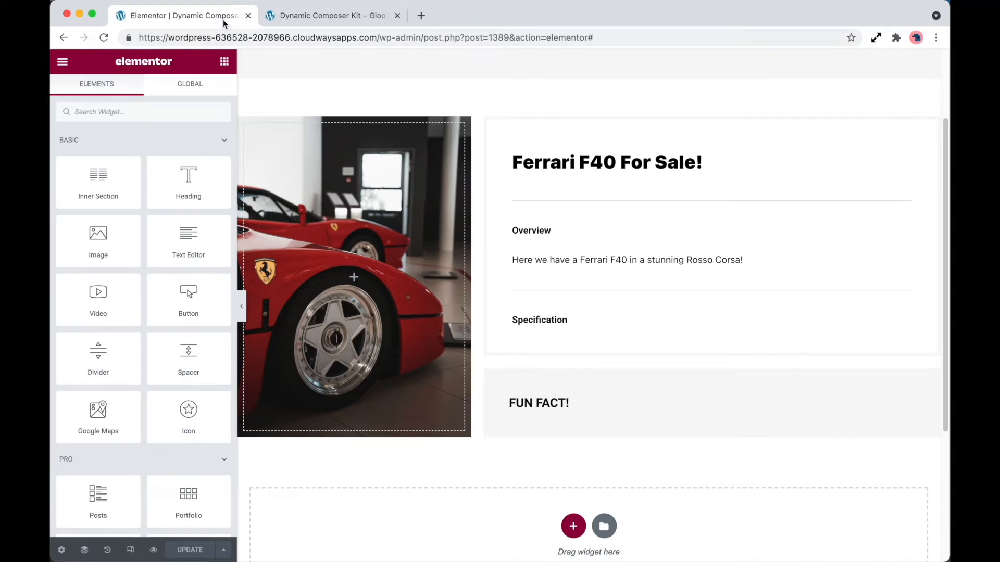
# Step: Duplicate the Overview composer widget into the Specification section and clear the copy's composer text
pyautogui.click(664, 259)
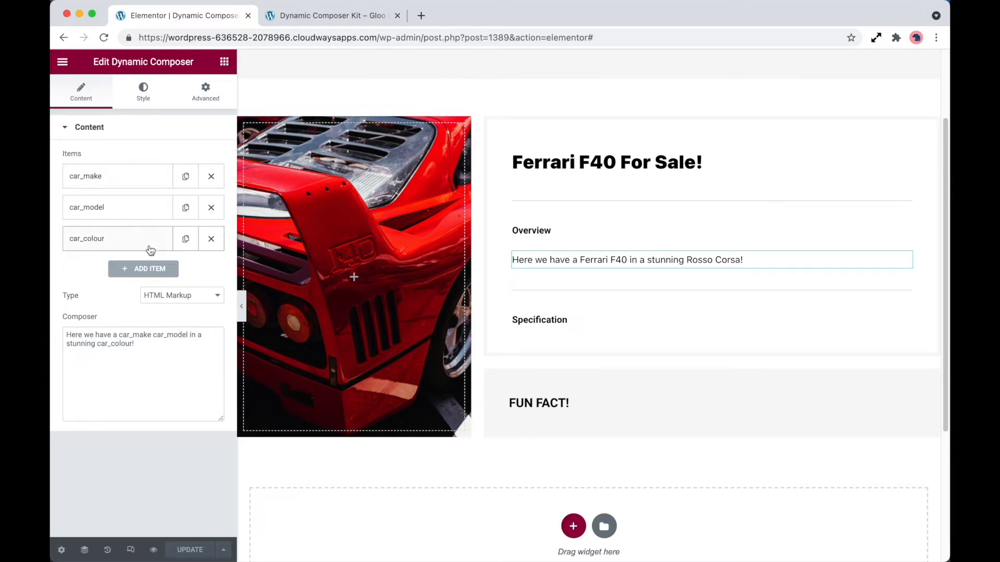
pyautogui.rightClick(570, 260)
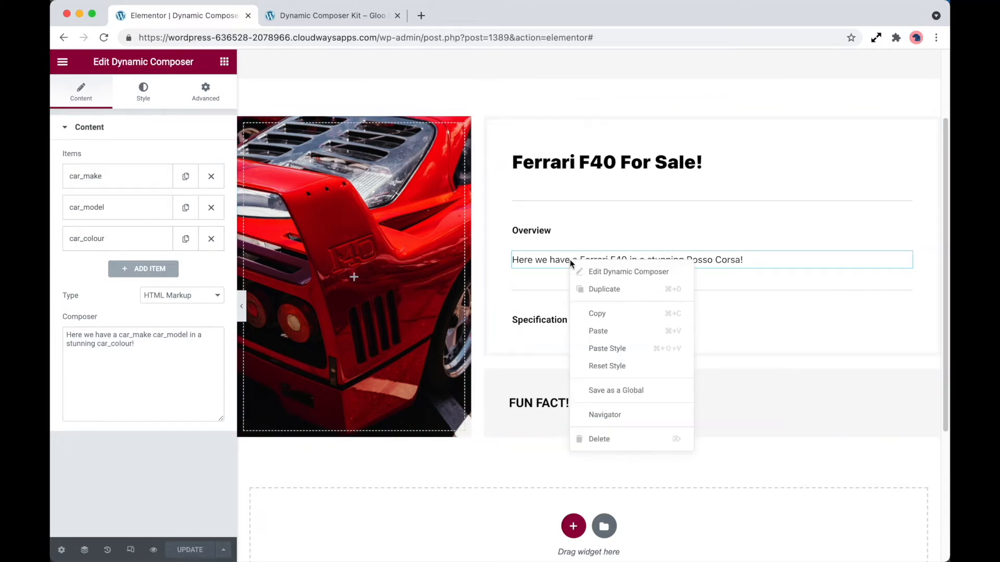
pyautogui.click(593, 288)
pyautogui.moveTo(904, 288); pyautogui.dragTo(576, 327)
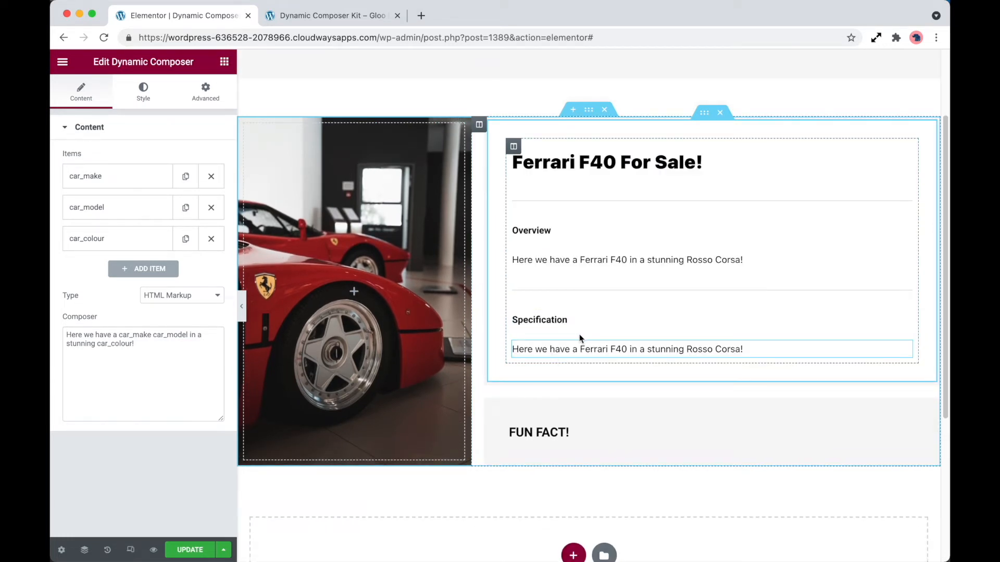
pyautogui.moveTo(135, 345); pyautogui.dragTo(56, 336)
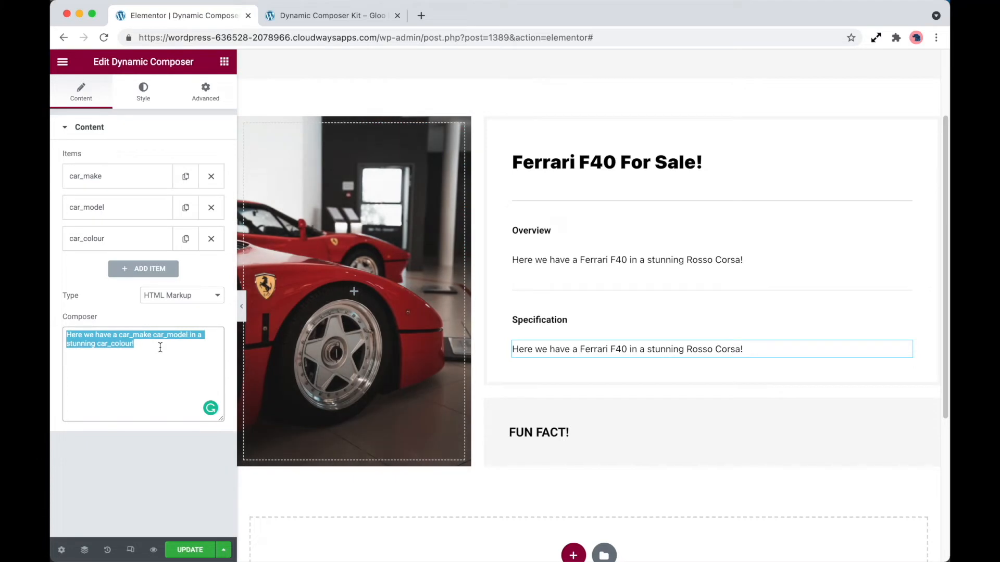
pyautogui.press('BackSpace')
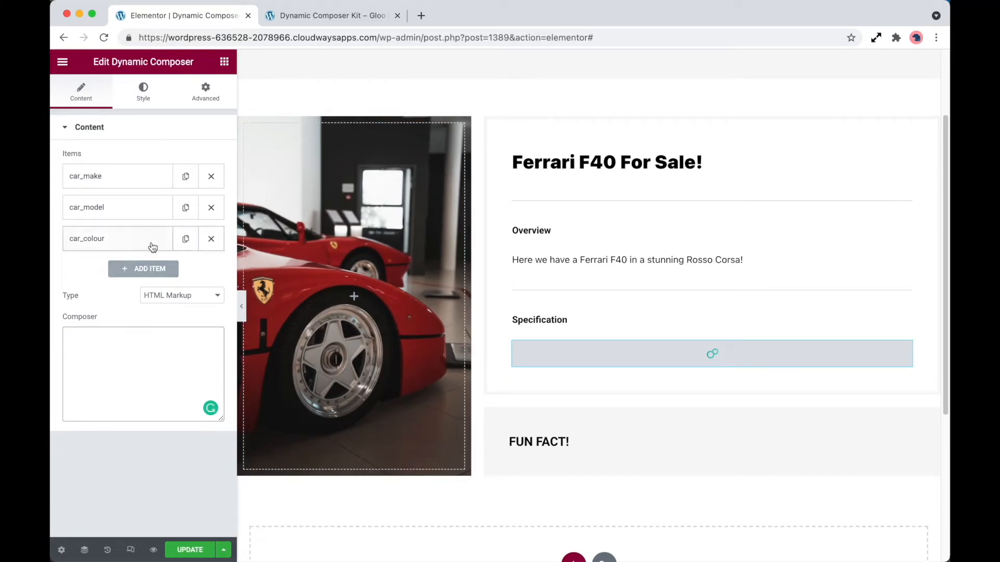
# Step: Duplicate the car_colour variable, rename the copy car_price, and set its Custom Field to Price
pyautogui.click(186, 241)
pyautogui.click(159, 269)
pyautogui.click(133, 314)
pyautogui.press('BackSpace')
pyautogui.press('BackSpace')
pyautogui.press('BackSpace')
pyautogui.press('BackSpace')
pyautogui.press('BackSpace')
pyautogui.press('BackSpace')
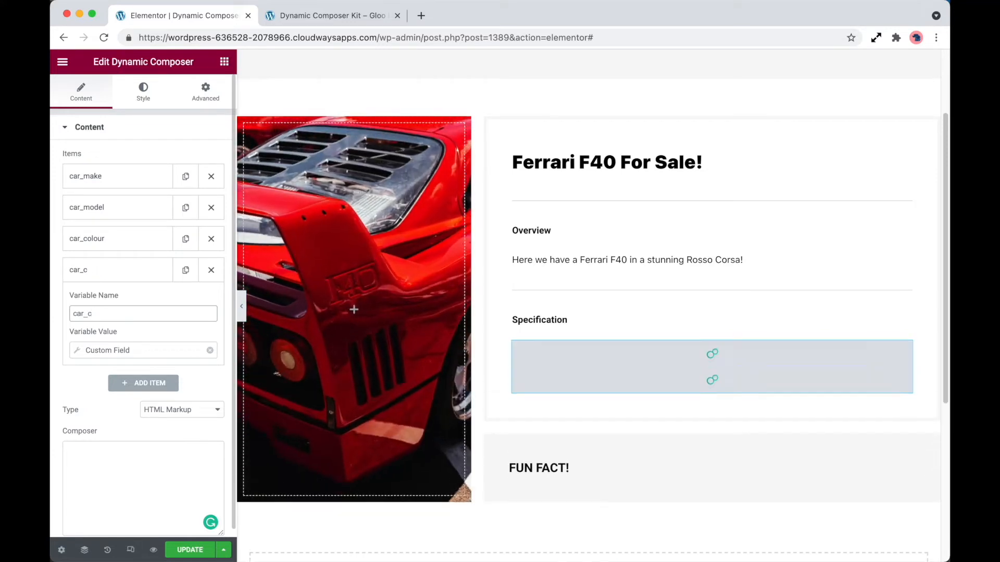
pyautogui.write('price')
pyautogui.click(146, 351)
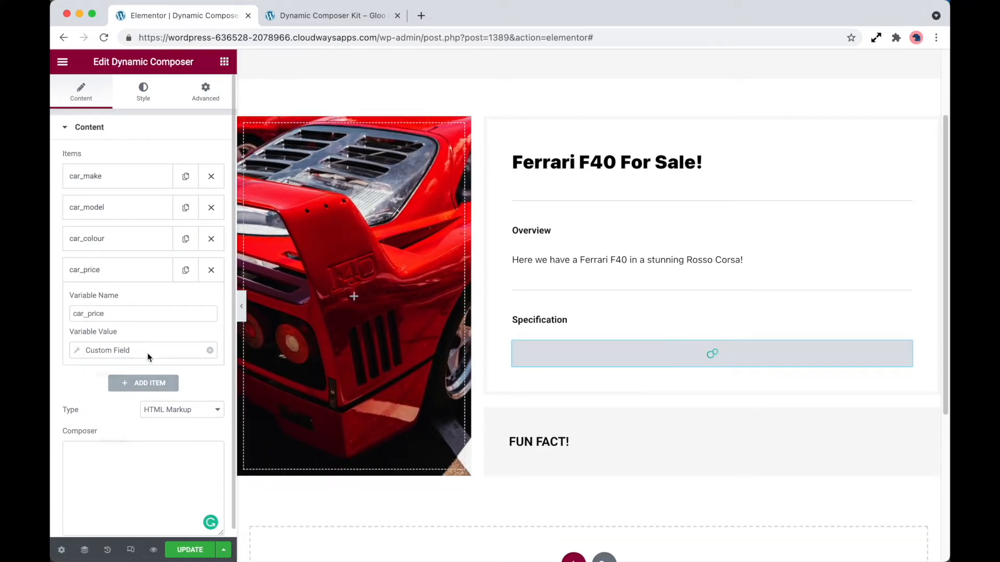
pyautogui.click(191, 412)
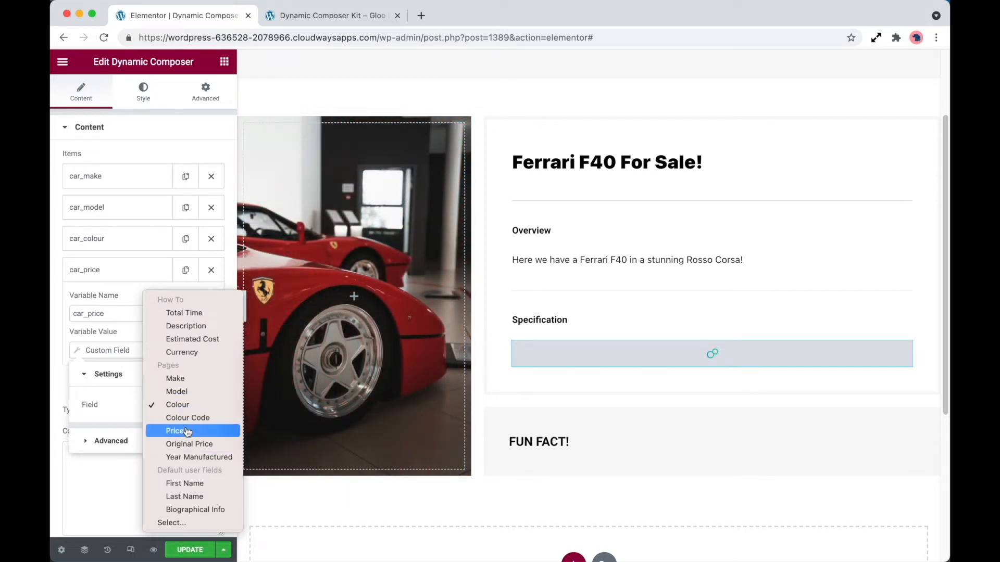
pyautogui.click(188, 432)
# Step: Set the car_price Custom Field's Before text to 'Price: $'
pyautogui.click(134, 447)
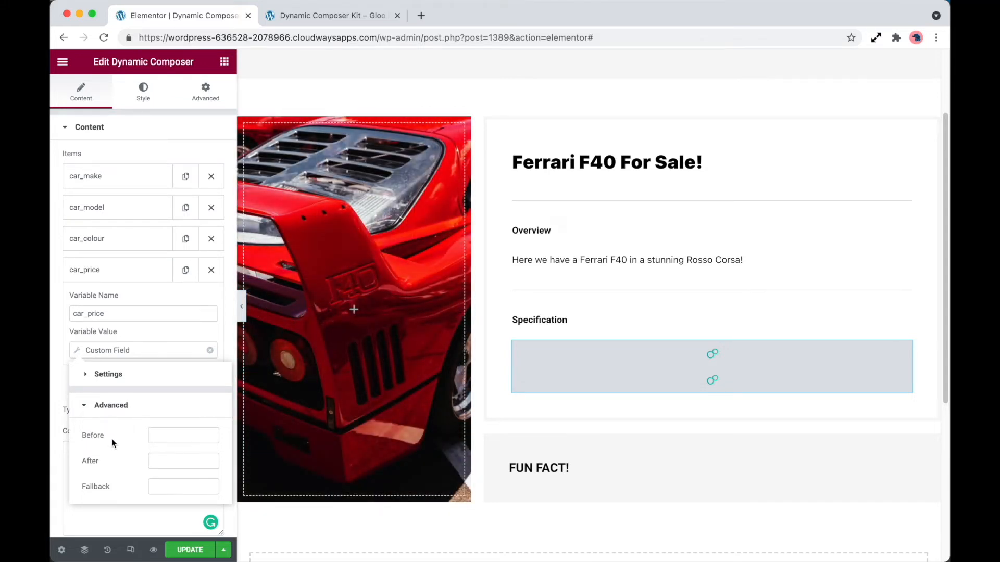
pyautogui.click(163, 437)
pyautogui.write('Price: ')
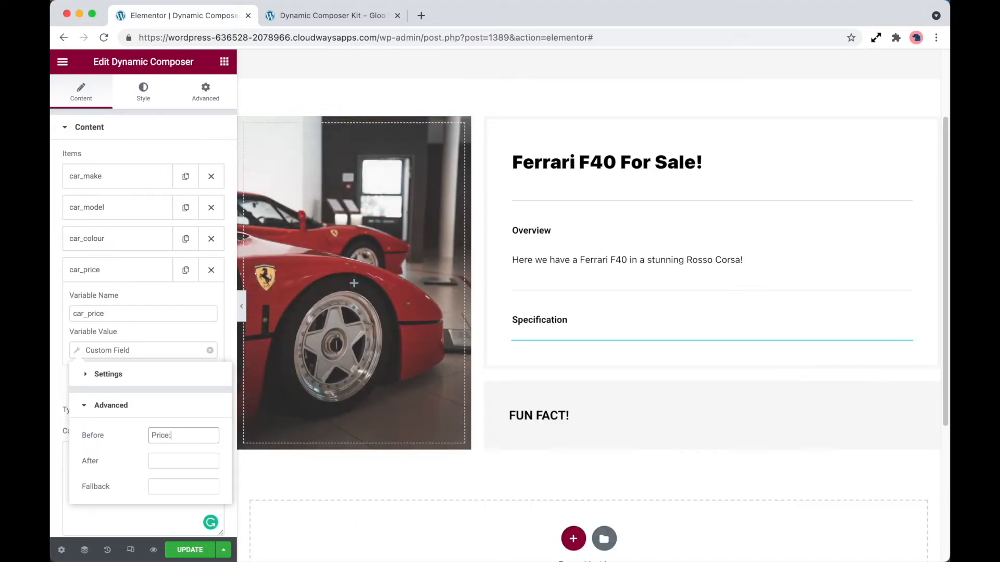
pyautogui.write('$')
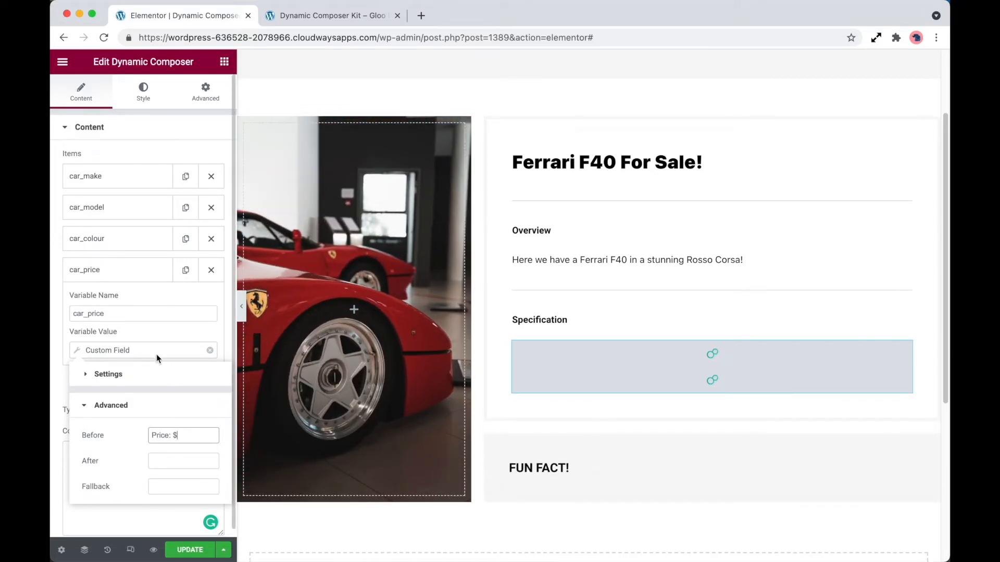
# Step: Set the car_colour Custom Field's Before text to 'Colour: '
pyautogui.click(143, 341)
pyautogui.click(123, 245)
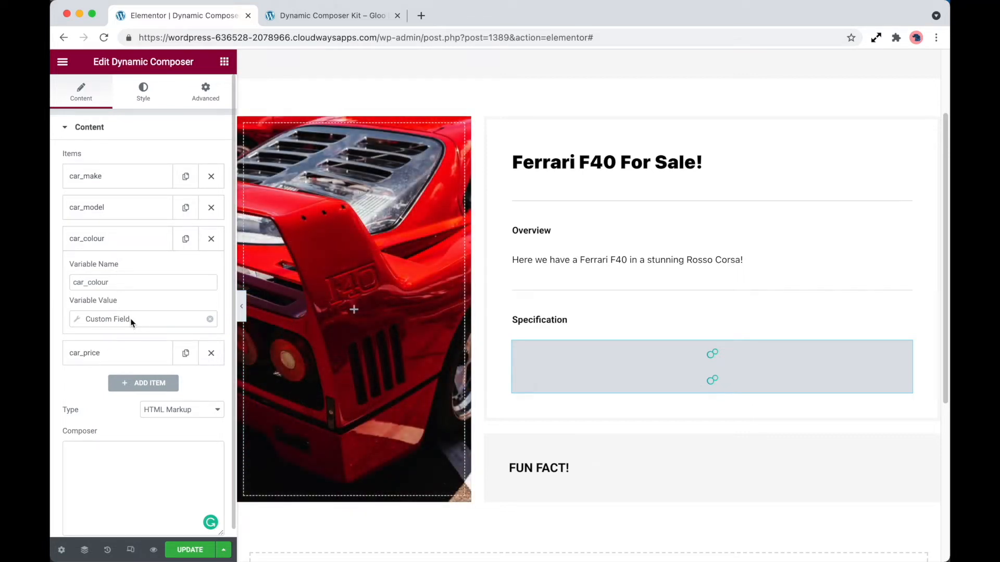
pyautogui.click(125, 319)
pyautogui.click(153, 409)
pyautogui.click(172, 405)
pyautogui.write('Col')
pyautogui.write('our:')
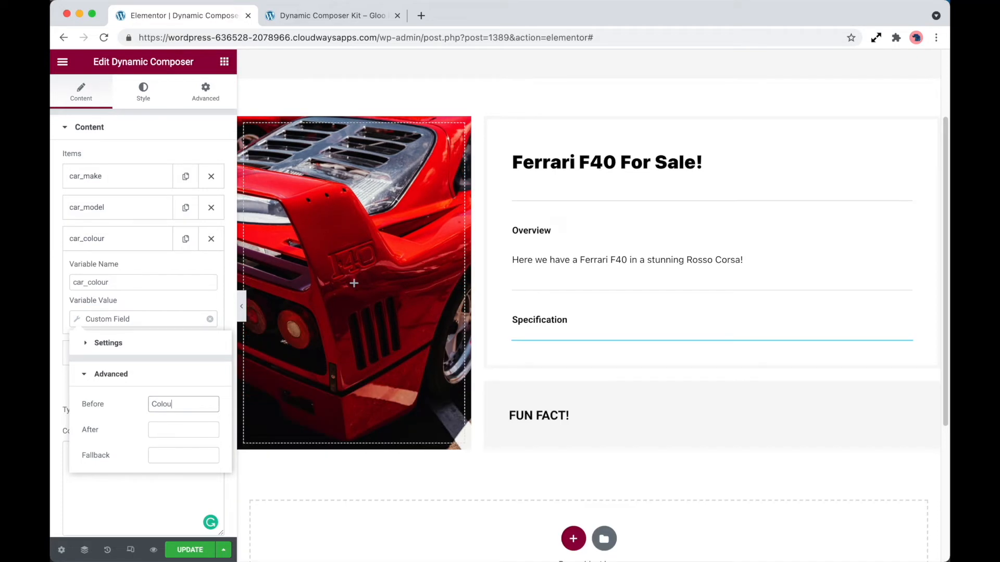
# Step: Set the car_model Custom Field's Before text to 'Model: '
pyautogui.click(157, 218)
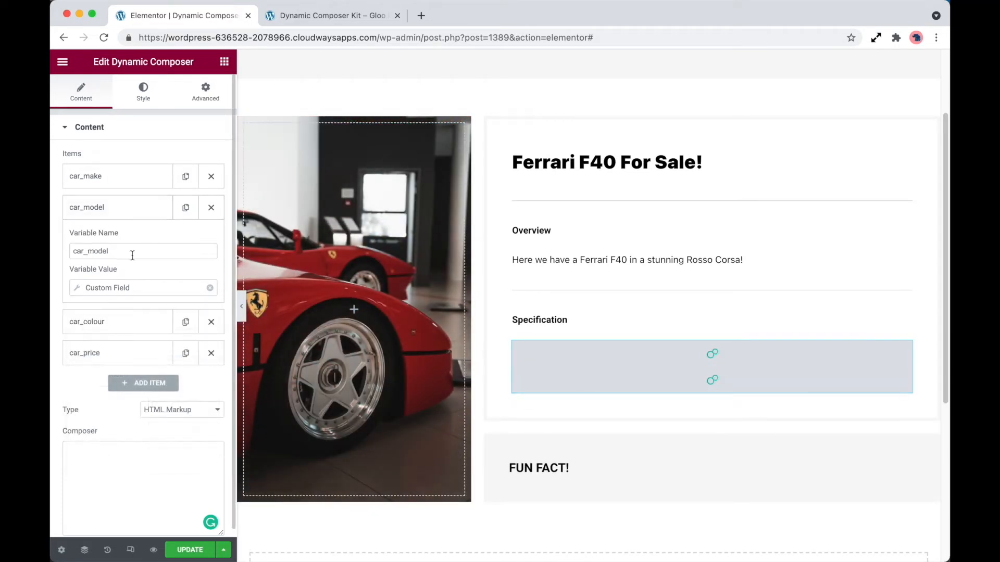
pyautogui.click(136, 290)
pyautogui.click(148, 386)
pyautogui.click(181, 373)
pyautogui.write('Model:')
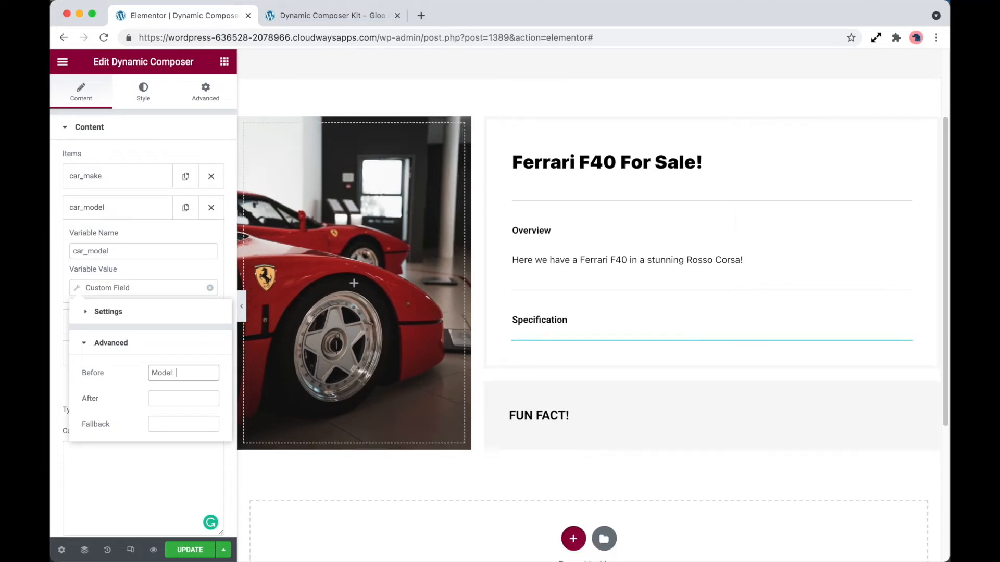
# Step: Add a Before label to the car_make variable's Custom Field
pyautogui.click(146, 180)
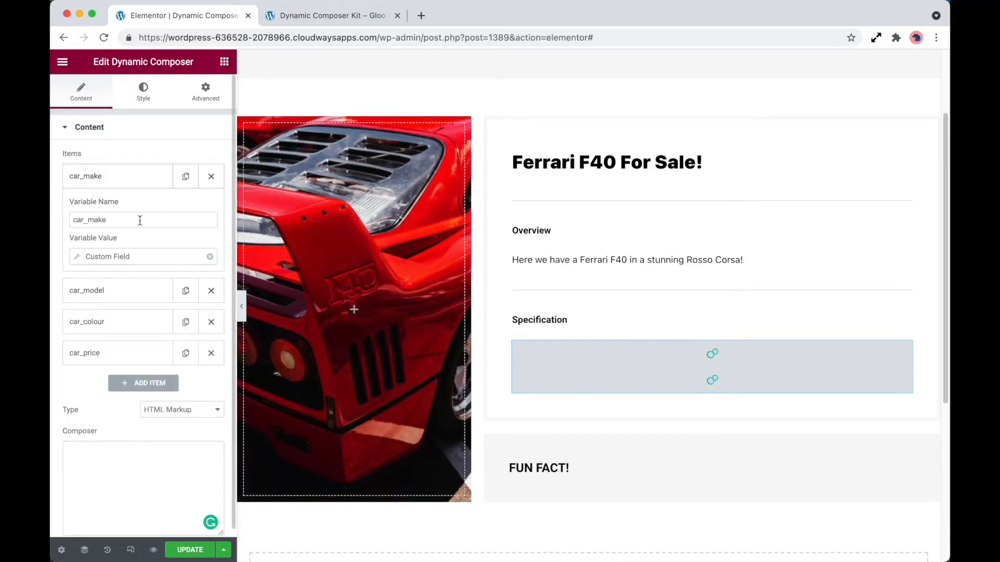
pyautogui.click(142, 256)
pyautogui.click(156, 346)
pyautogui.click(175, 347)
pyautogui.write('Model:')
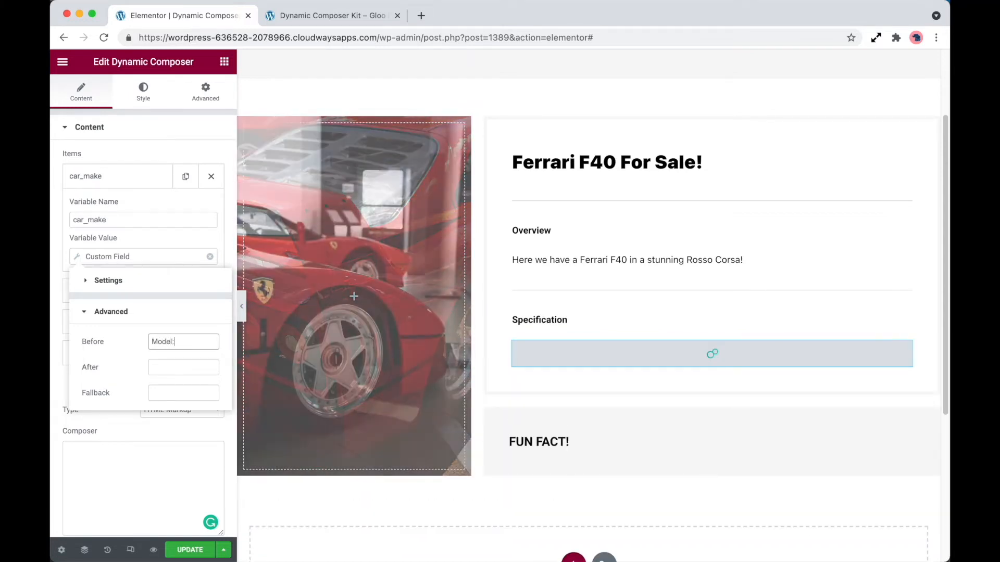
# Step: Write an HTML unordered list in the composer with four list items each containing car_make
pyautogui.click(131, 463)
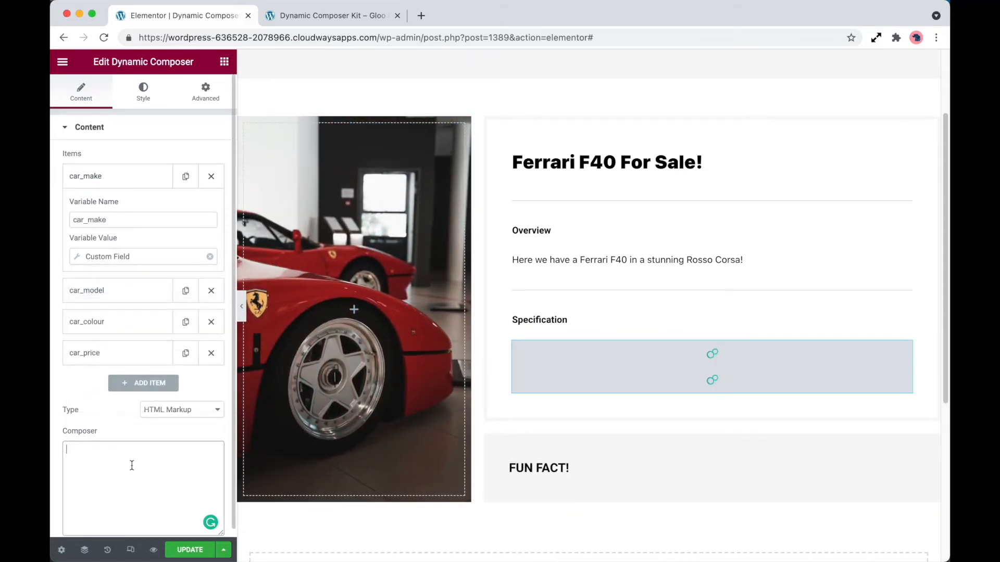
pyautogui.write('<ul>')
pyautogui.press('Return')
pyautogui.write('<li>car_make')
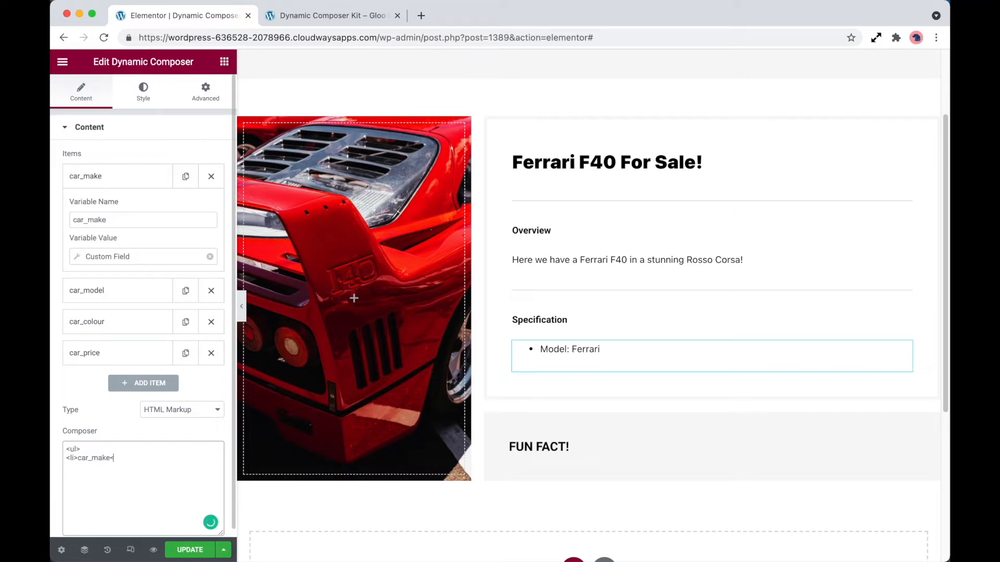
pyautogui.write('</li>')
pyautogui.moveTo(129, 458); pyautogui.dragTo(66, 458)
pyautogui.hotkey('ctrl', 'c')
pyautogui.press('Right')
pyautogui.press('Return')
pyautogui.hotkey('ctrl', 'v')
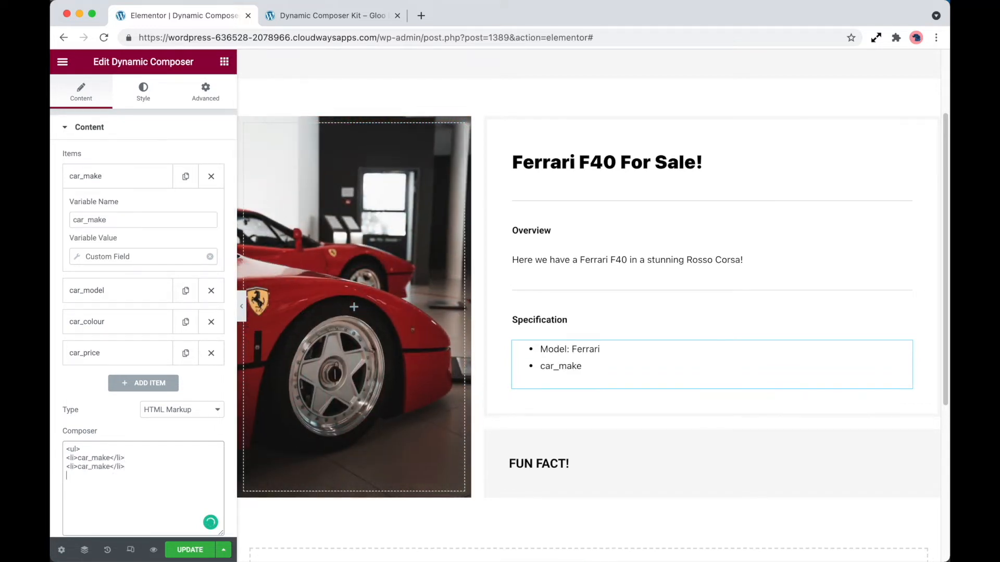
pyautogui.press('Return')
pyautogui.hotkey('ctrl', 'v')
pyautogui.press('Return')
pyautogui.hotkey('ctrl', 'v')
pyautogui.press('Return')
pyautogui.write('</ul')
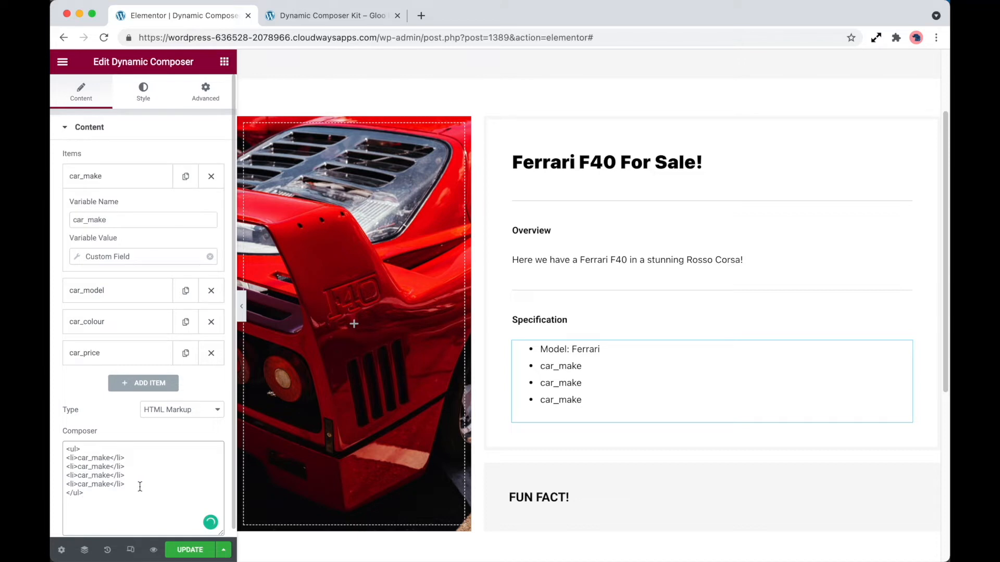
# Step: Change the second, third and fourth list items to car_model, car_colour and car_price
pyautogui.click(105, 466)
pyautogui.press('BackSpace')
pyautogui.press('BackSpace')
pyautogui.press('BackSpace')
pyautogui.press('BackSpace')
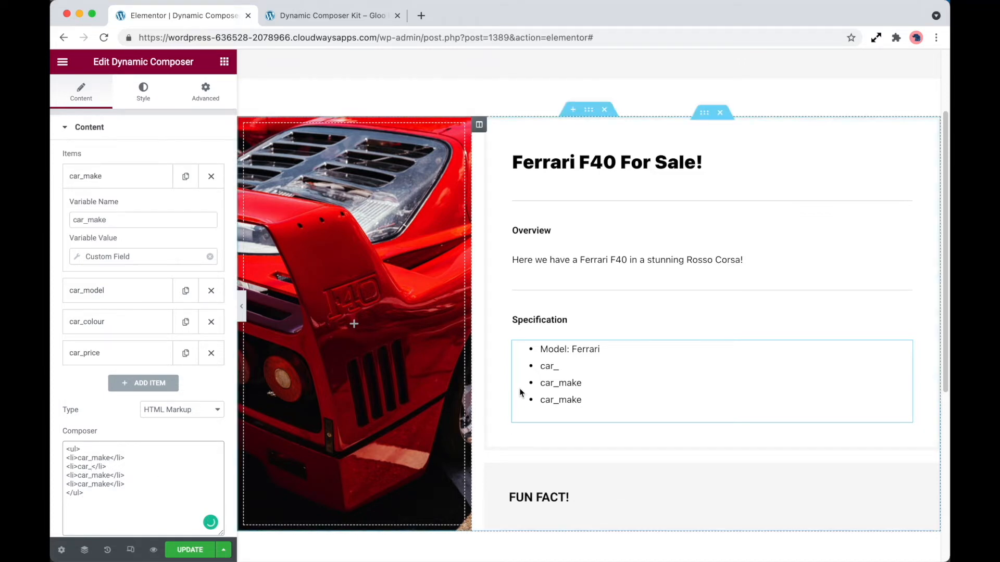
pyautogui.write('model')
pyautogui.click(110, 475)
pyautogui.press('BackSpace')
pyautogui.press('BackSpace')
pyautogui.press('BackSpace')
pyautogui.press('BackSpace')
pyautogui.write('colour')
pyautogui.click(113, 485)
pyautogui.press('BackSpace')
pyautogui.press('BackSpace')
pyautogui.press('BackSpace')
pyautogui.press('BackSpace')
pyautogui.write('price')
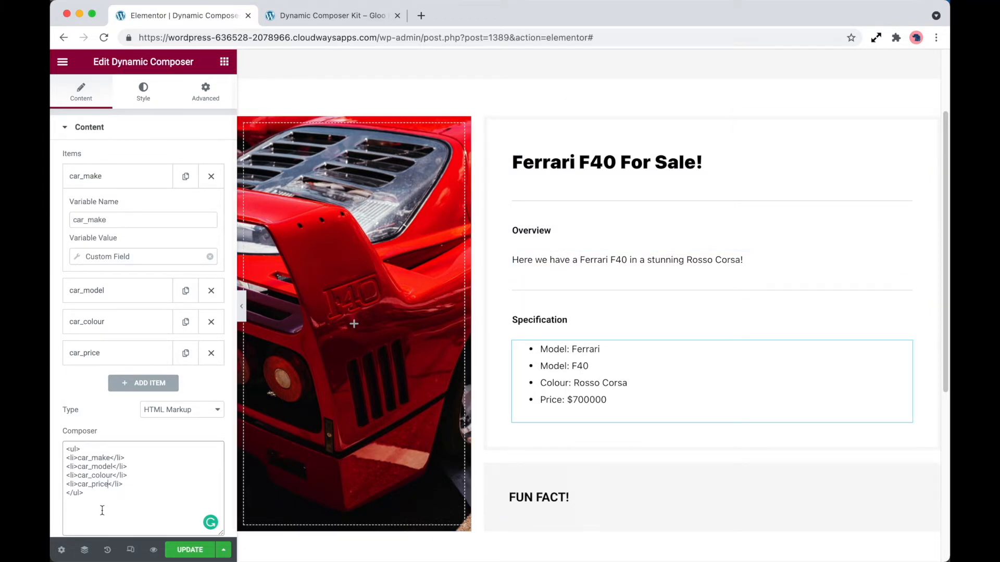
# Step: Update the page to save the Specification list
pyautogui.scroll(-1, 116, 506)
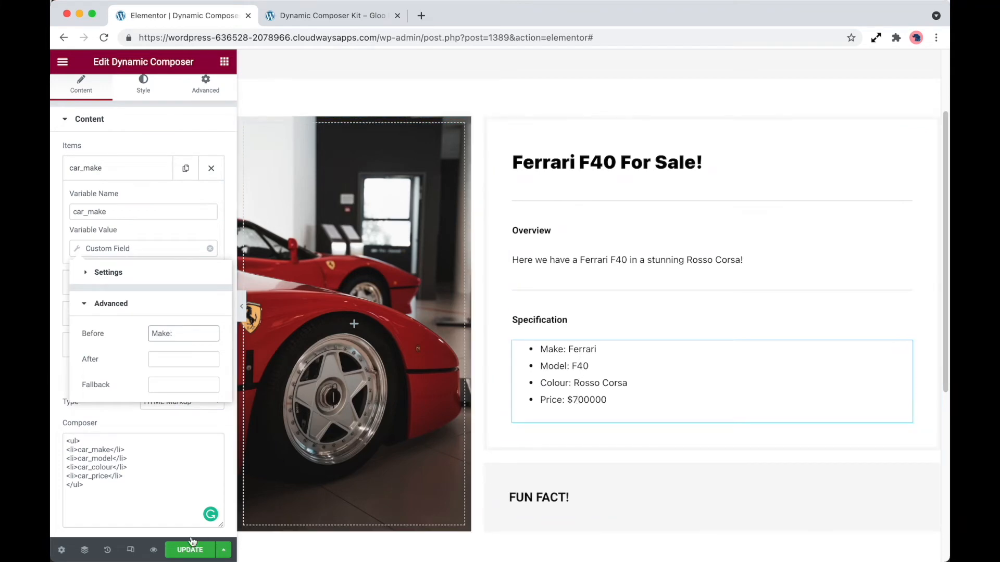
pyautogui.click(155, 493)
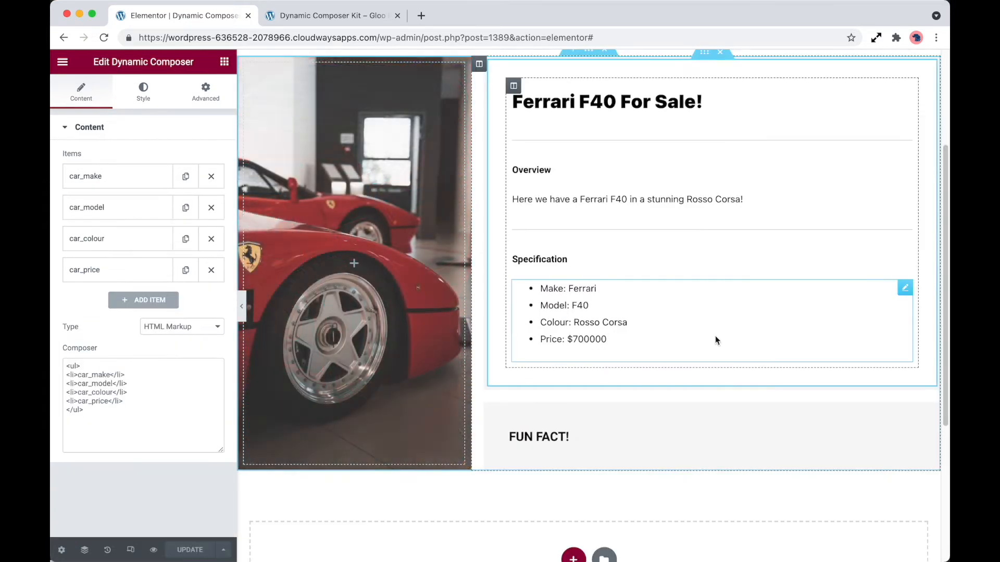
# Step: Search for the Dynamic Composer widget and add it to the Fun Fact section
pyautogui.click(225, 63)
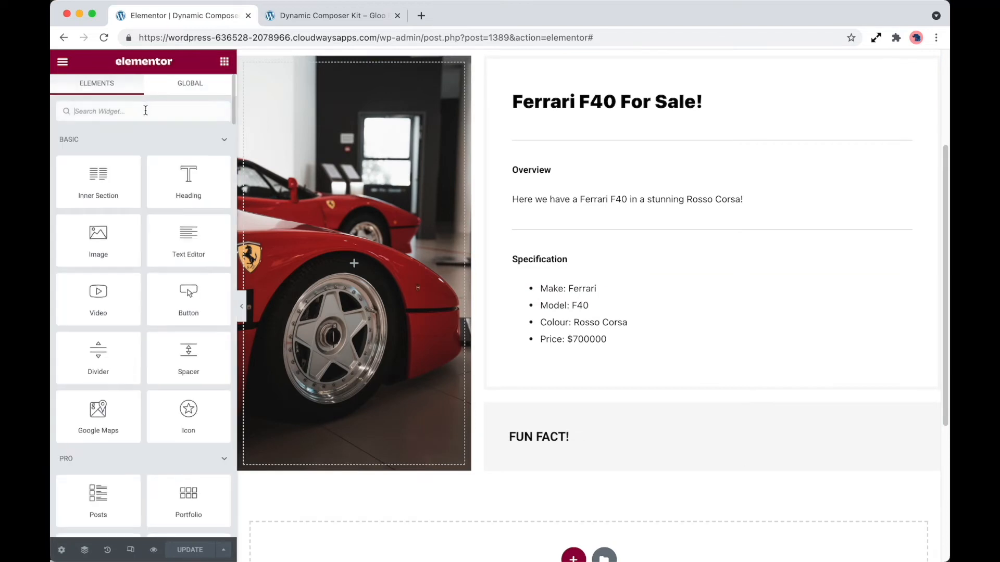
pyautogui.write('dyn')
pyautogui.moveTo(120, 339); pyautogui.dragTo(584, 443)
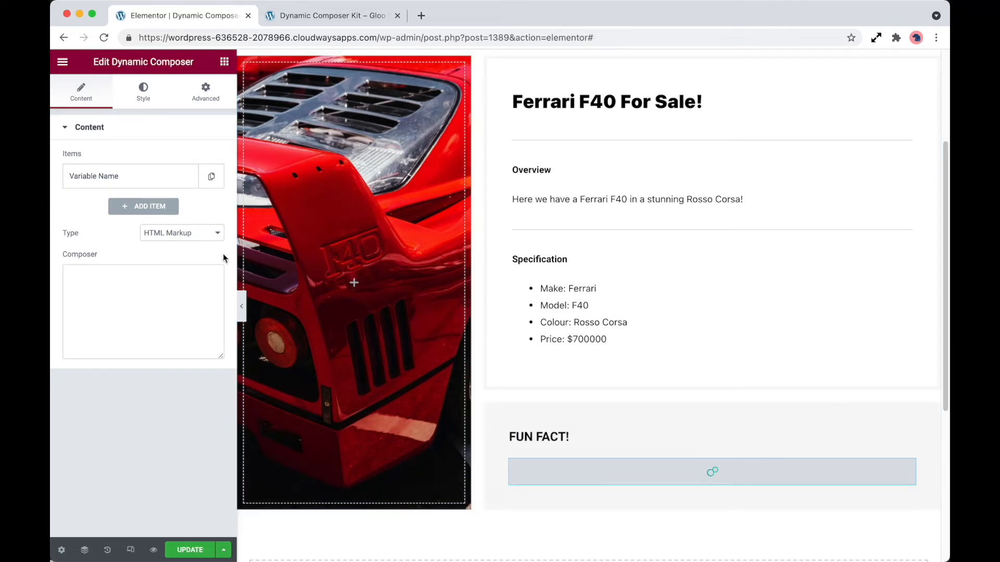
# Step: Set the new composer's Type to Calculations
pyautogui.click(211, 233)
pyautogui.click(206, 248)
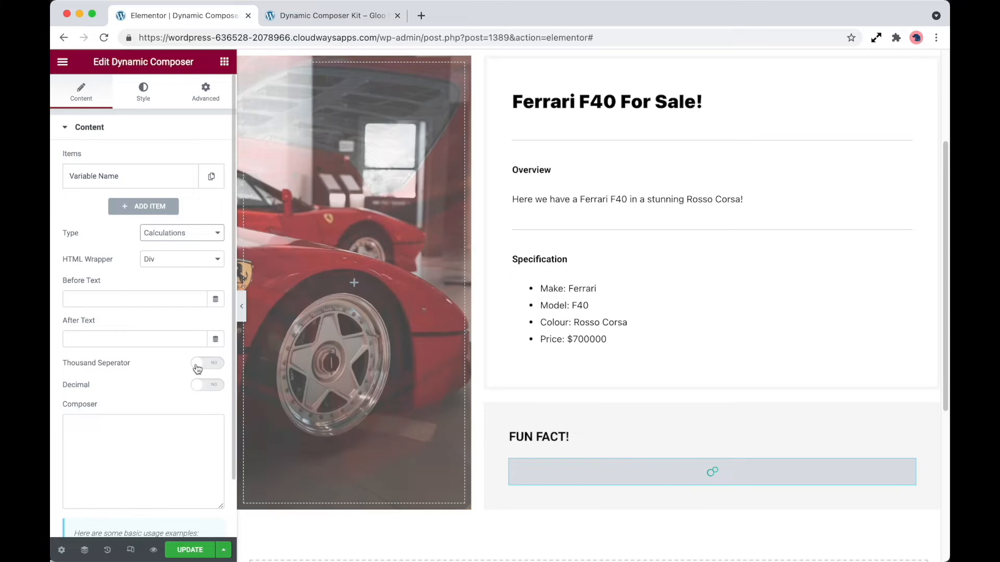
pyautogui.scroll(-1, 188, 413)
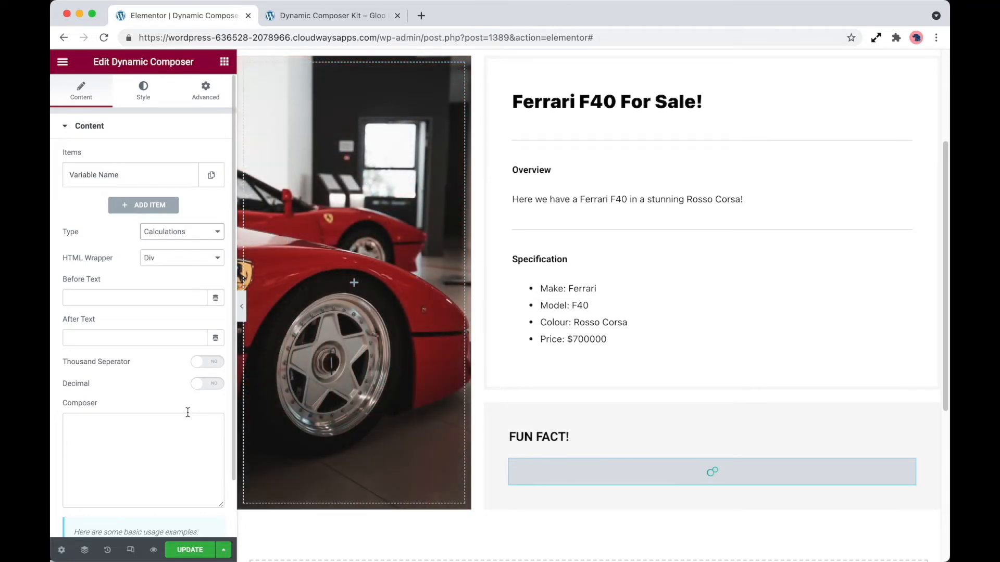
# Step: Name the first variable car_price and set its value to the Custom Field dynamic tag using Price
pyautogui.click(172, 182)
pyautogui.click(165, 216)
pyautogui.tripleClick(165, 217)
pyautogui.write('car_price')
pyautogui.click(208, 255)
pyautogui.scroll(-5, 130, 364)
pyautogui.click(111, 380)
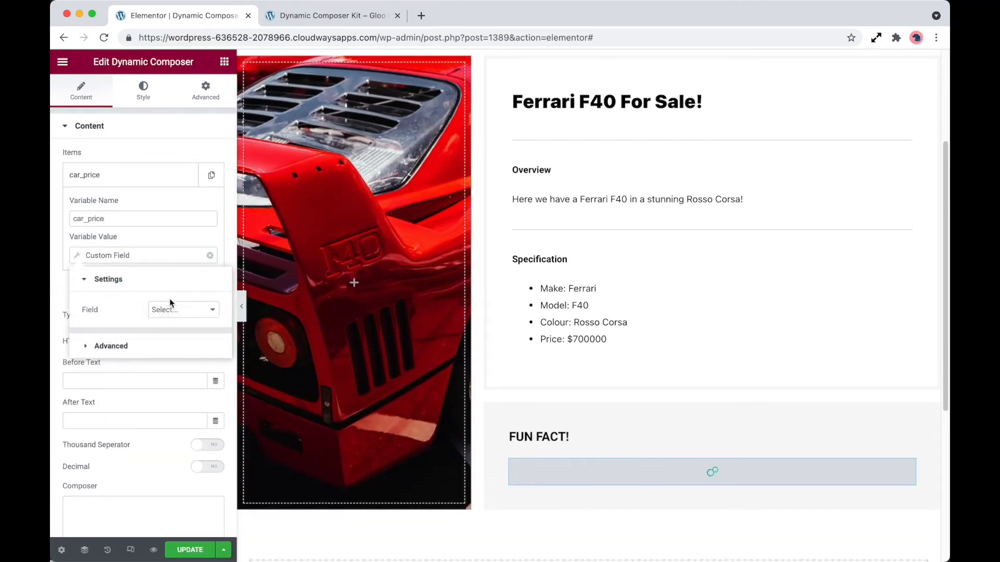
pyautogui.click(176, 310)
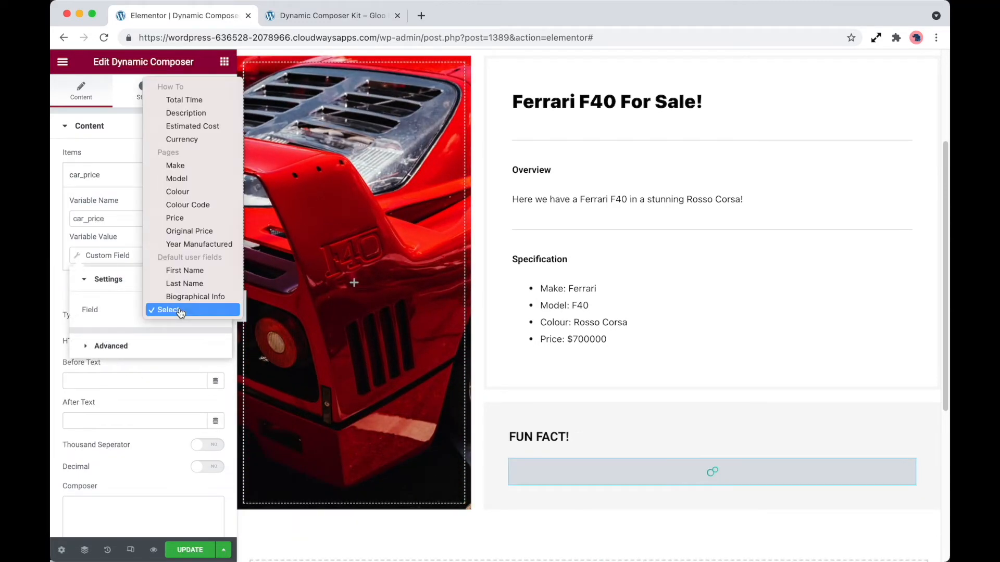
pyautogui.click(194, 219)
pyautogui.click(164, 240)
pyautogui.click(150, 177)
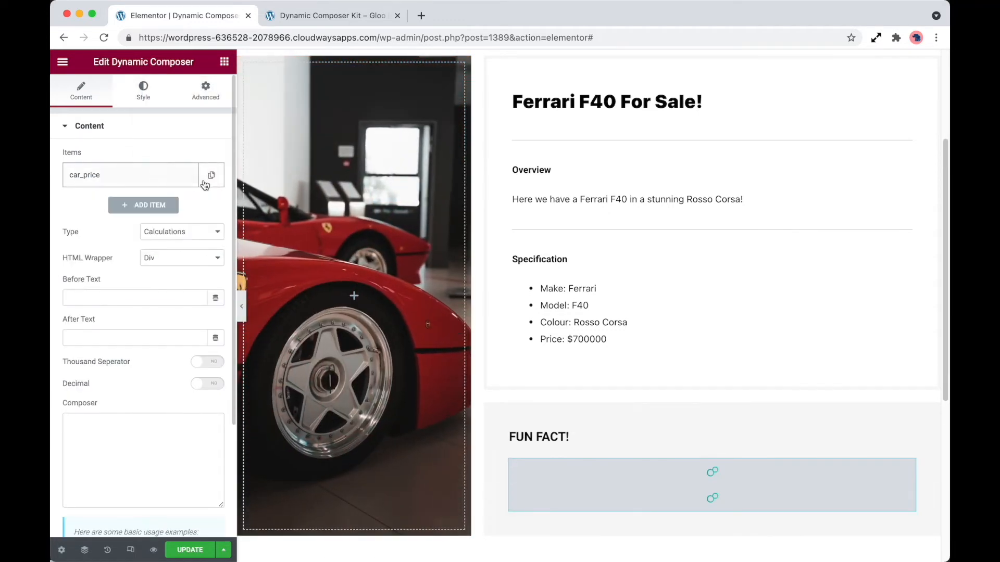
# Step: Duplicate car_price, rename the copy car_o_price, and set its Custom Field to Original Price
pyautogui.click(210, 176)
pyautogui.click(150, 207)
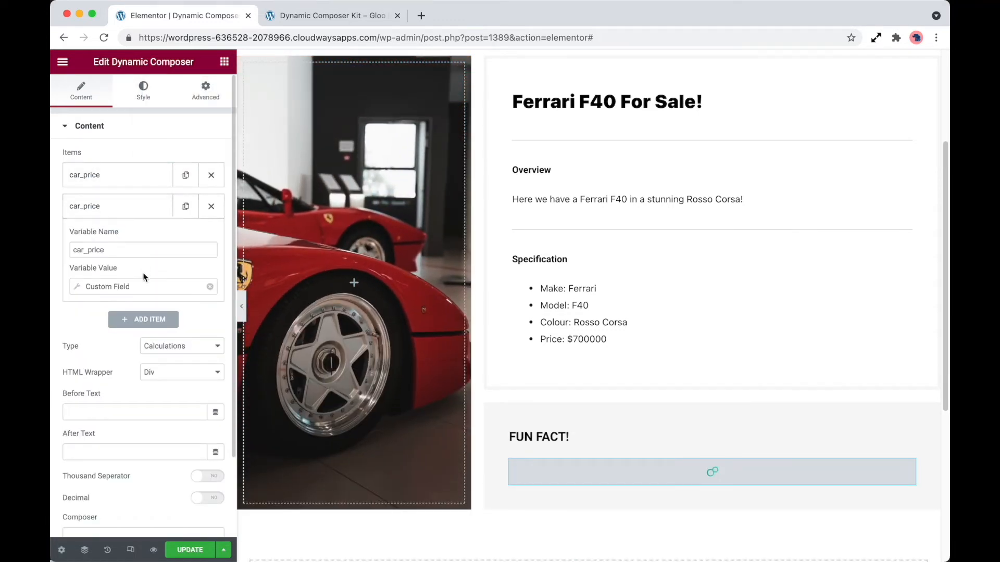
pyautogui.click(88, 251)
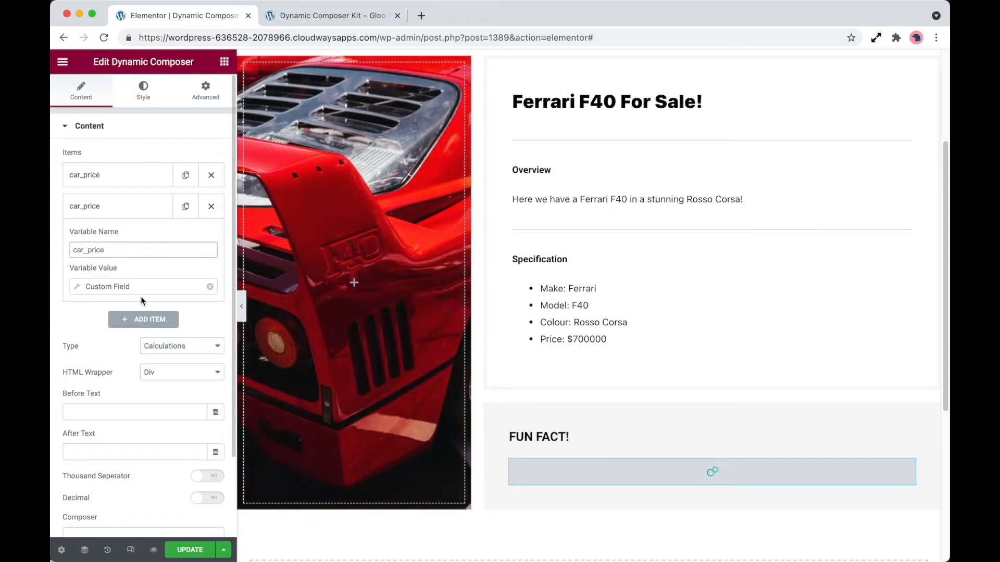
pyautogui.write('o_')
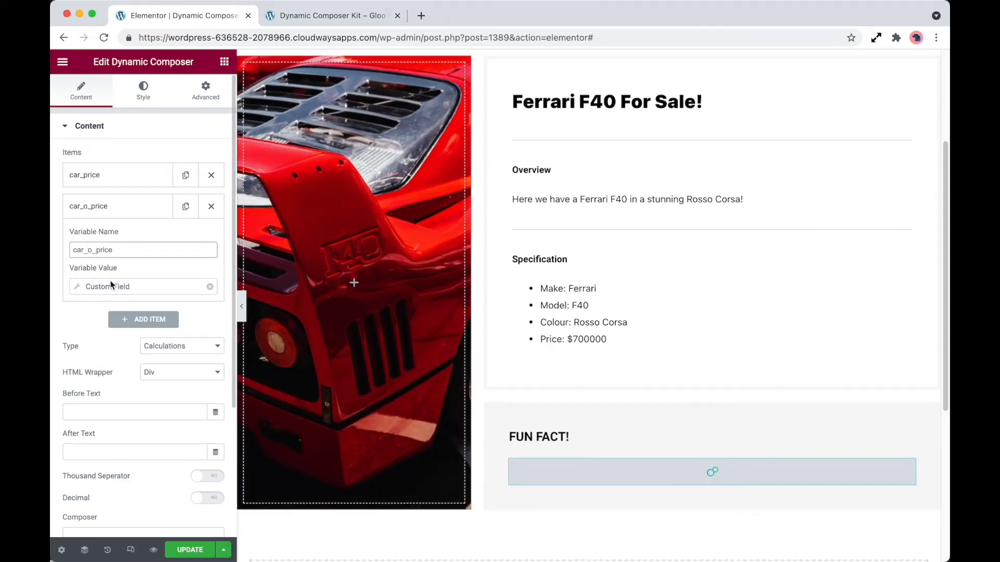
pyautogui.click(151, 287)
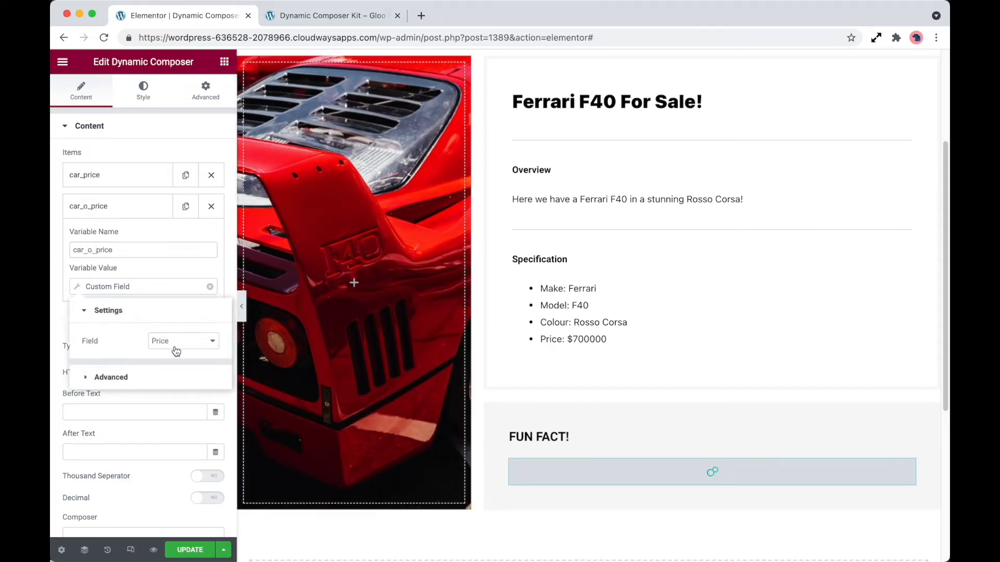
pyautogui.click(175, 350)
pyautogui.click(194, 352)
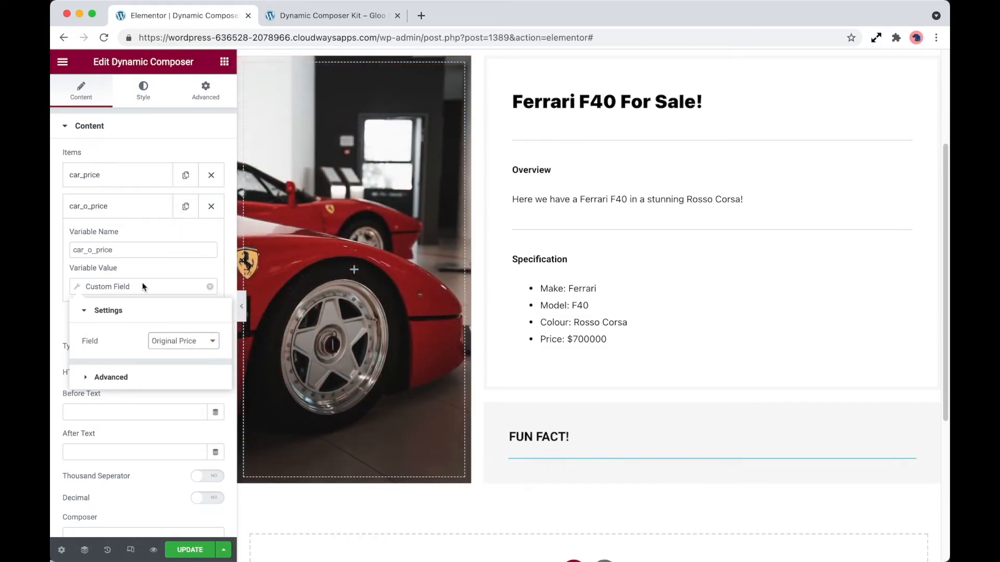
pyautogui.click(146, 266)
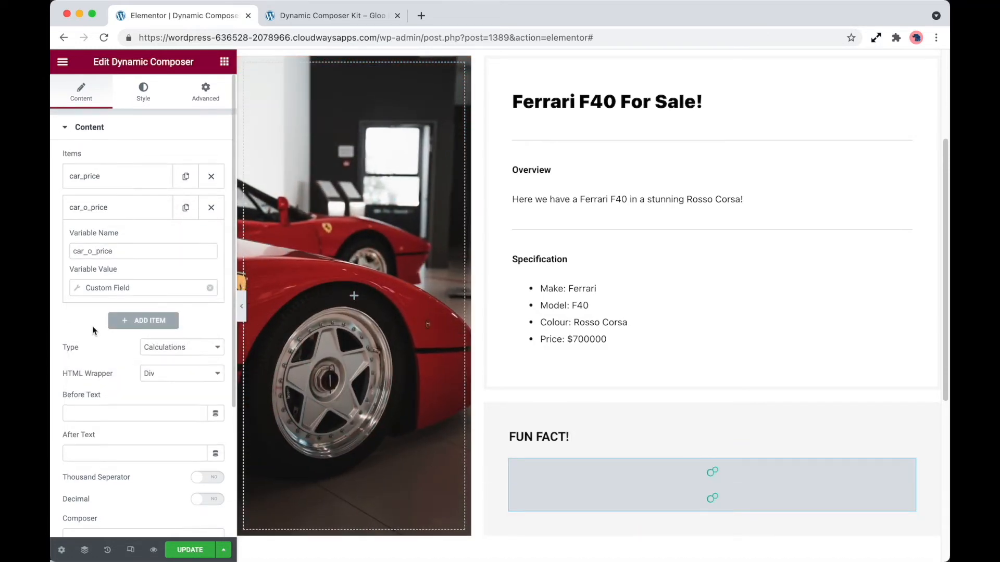
# Step: Enter the variables car_price and car_o_price in the Composer field of the calculations widget
pyautogui.scroll(-3, 98, 322)
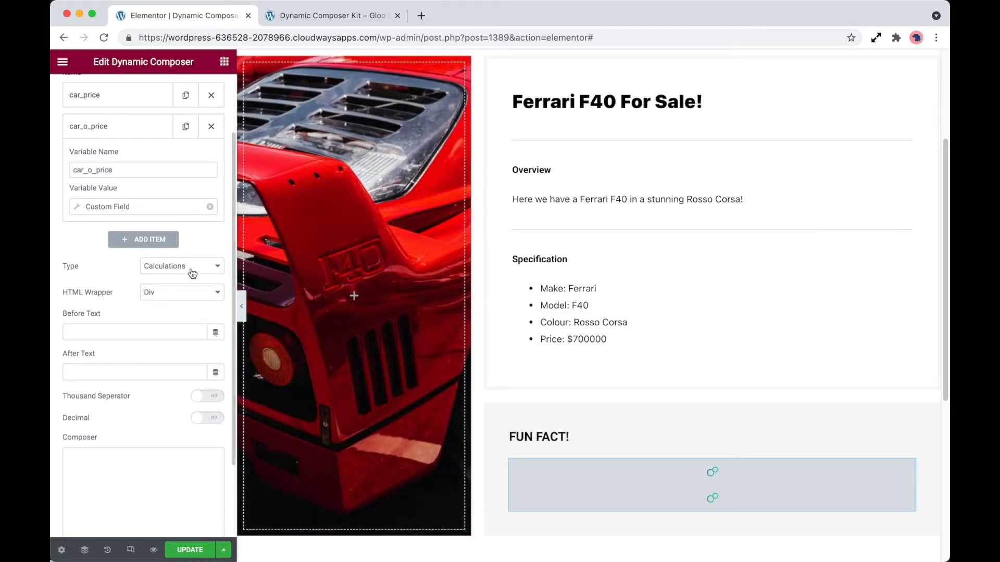
pyautogui.click(191, 267)
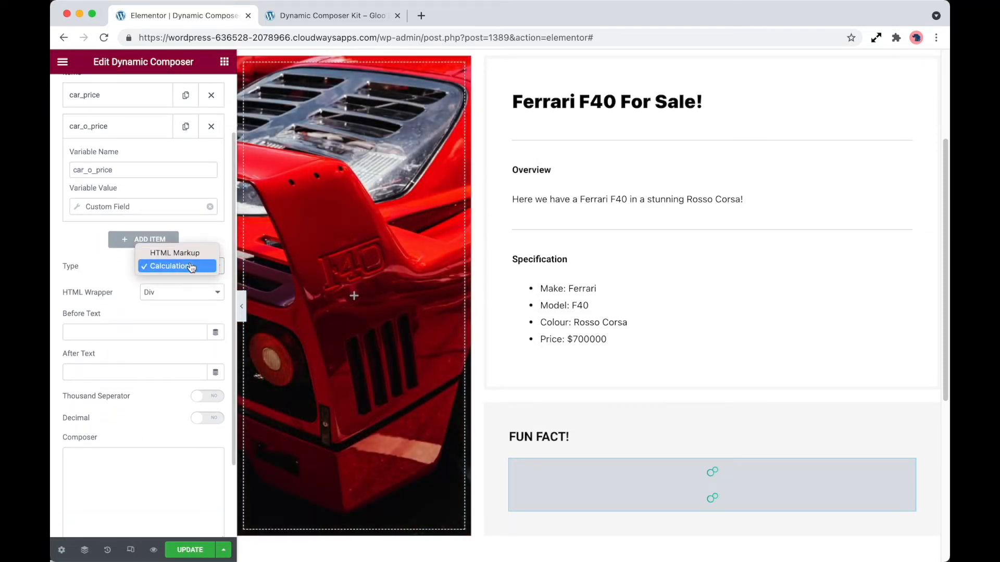
pyautogui.click(191, 267)
pyautogui.click(128, 464)
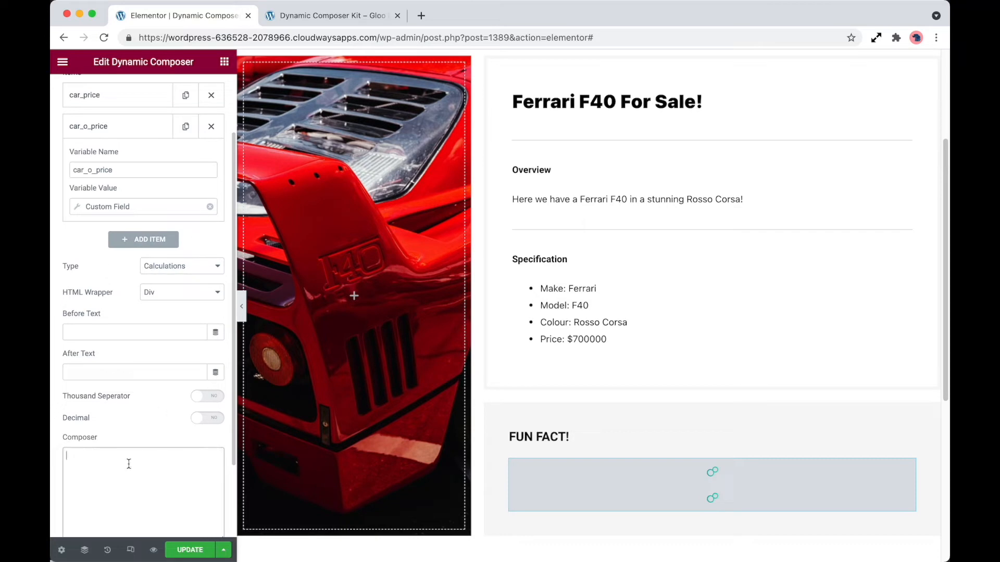
pyautogui.scroll(-4, 125, 427)
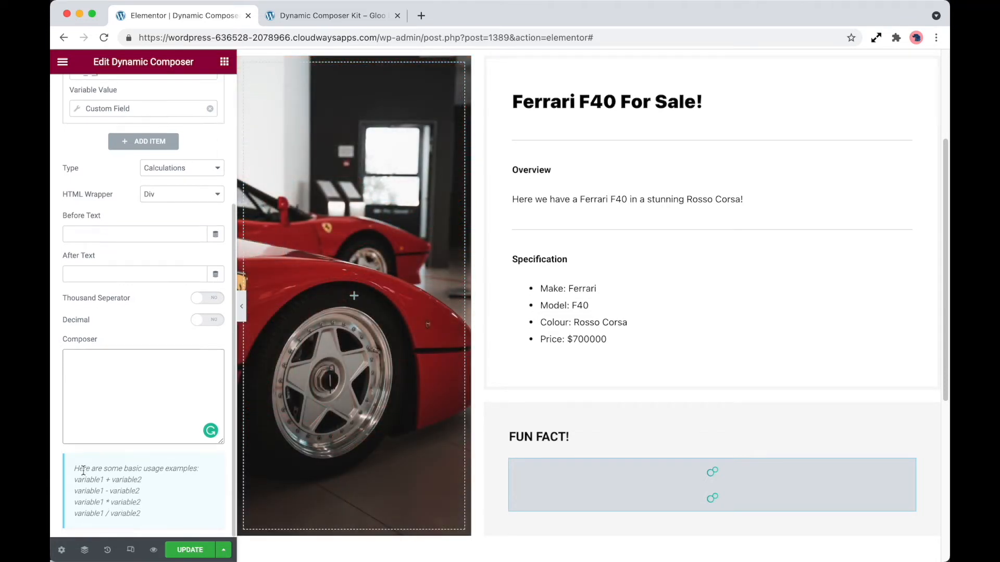
pyautogui.scroll(3, 127, 301)
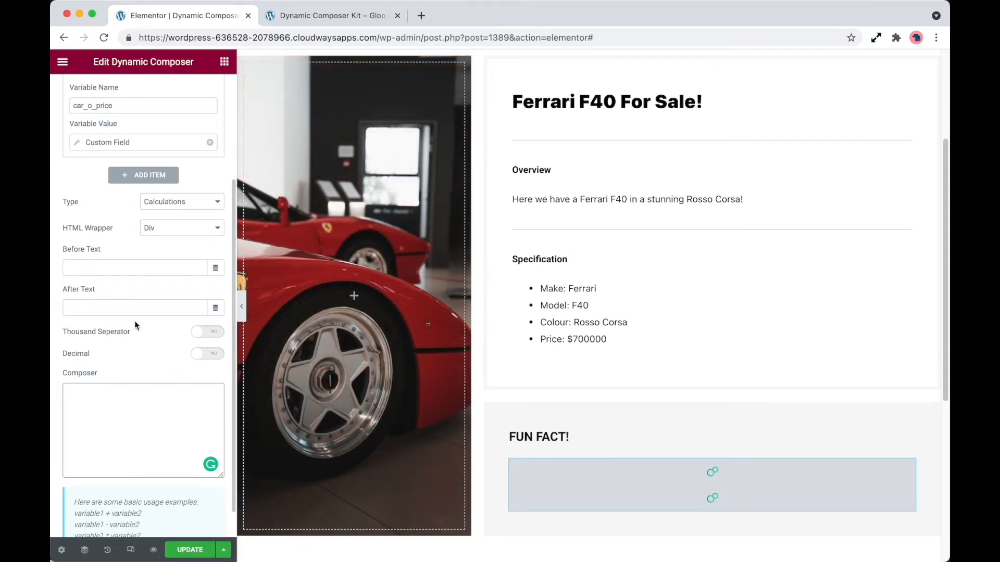
pyautogui.scroll(2, 134, 322)
pyautogui.scroll(-1, 135, 322)
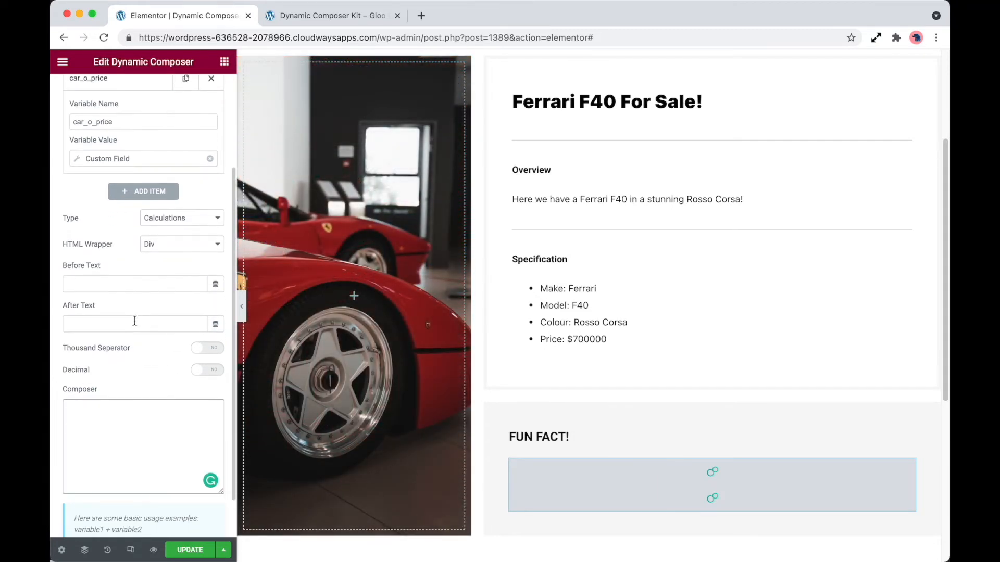
pyautogui.scroll(2, 111, 414)
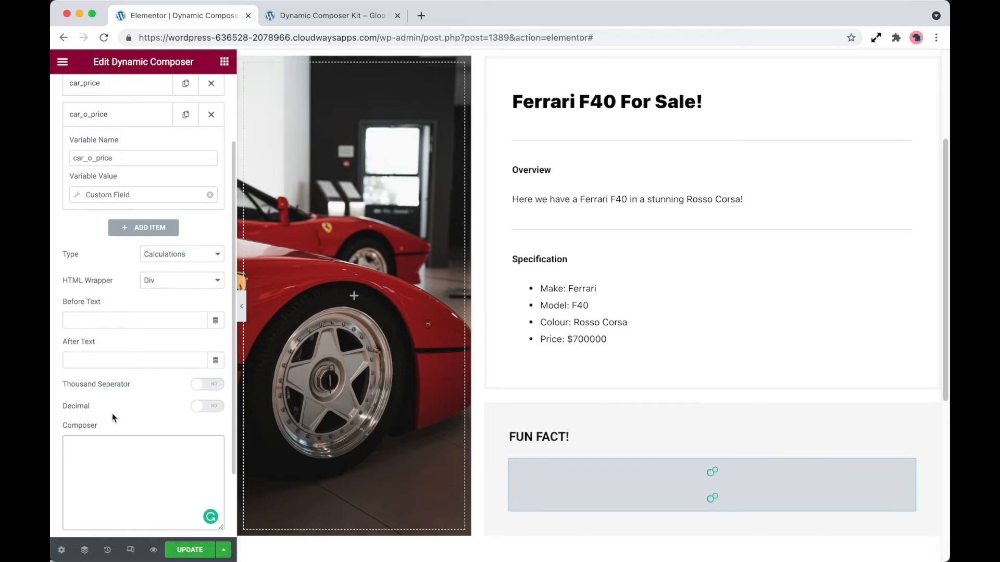
pyautogui.scroll(-2, 112, 413)
pyautogui.scroll(2, 112, 413)
pyautogui.scroll(-1, 112, 413)
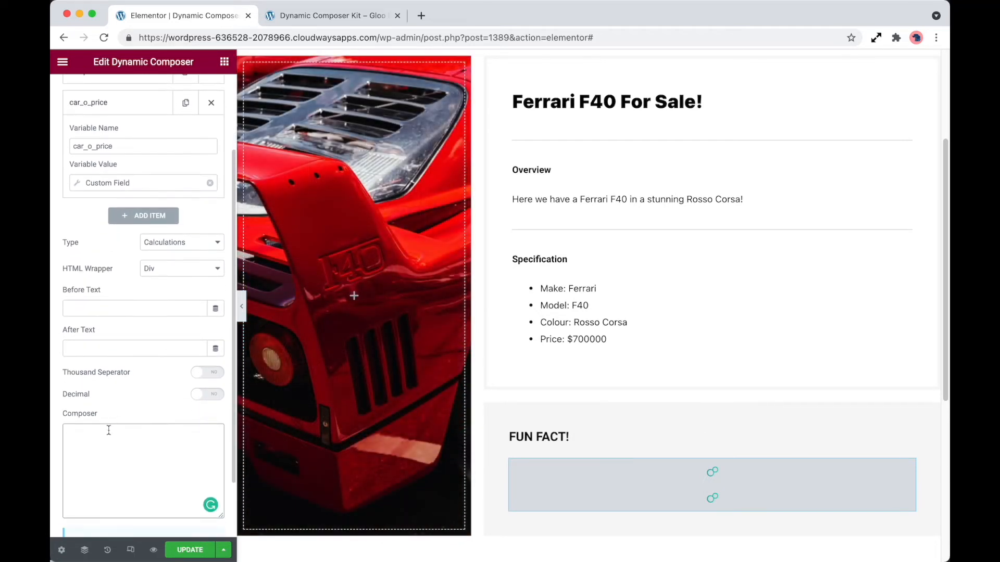
pyautogui.write('car_price car_o_price')
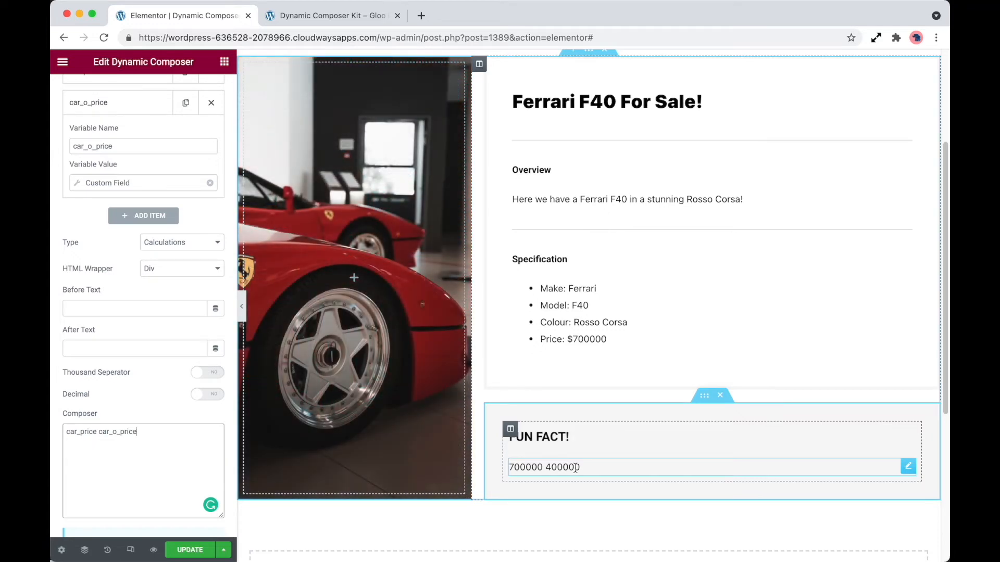
# Step: Insert a minus sign between the two variables to make car_price - car_o_price, and update the page
pyautogui.click(95, 432)
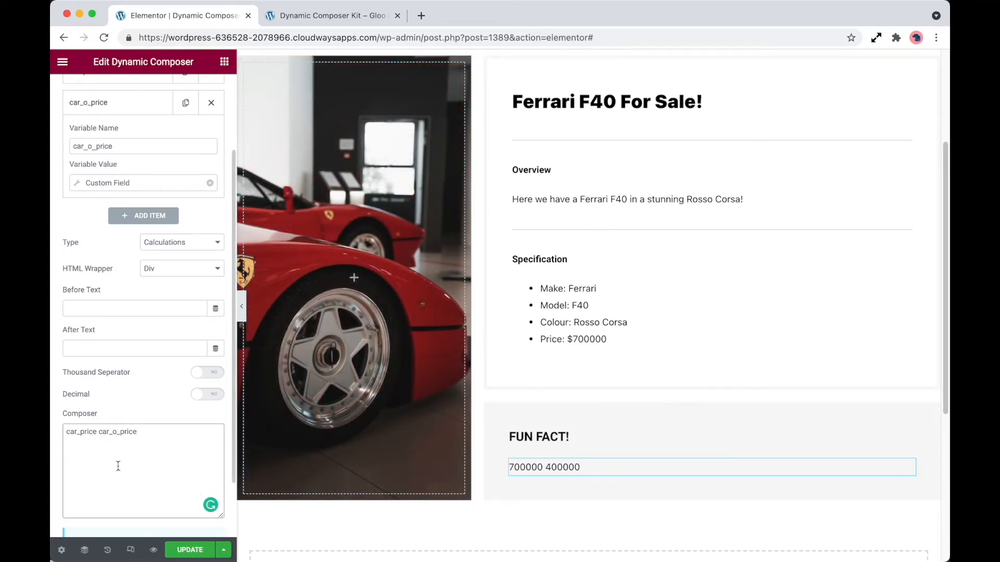
pyautogui.write('-')
pyautogui.click(196, 551)
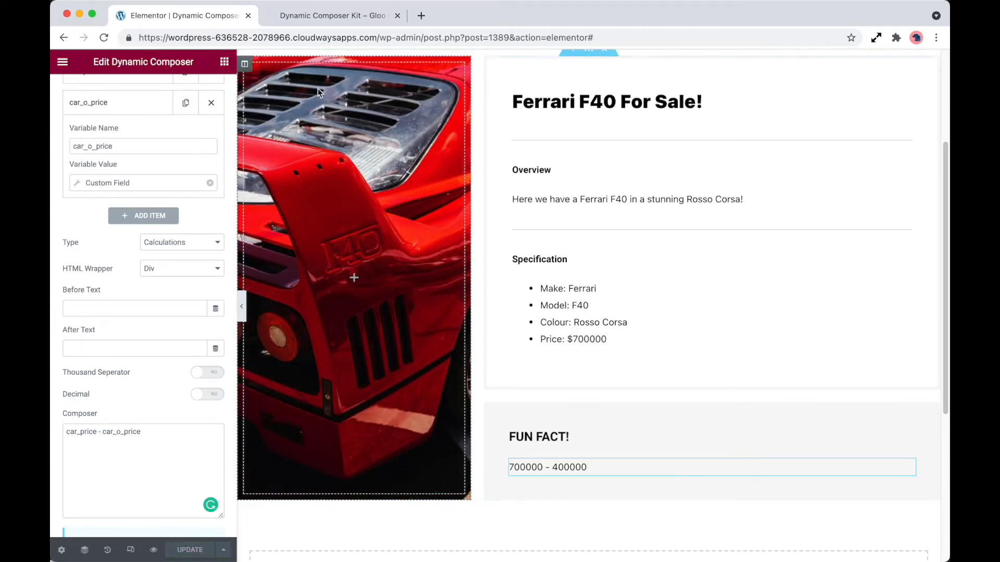
# Step: Check the calculated Fun Fact value on the preview page, then return to the editor
pyautogui.click(324, 15)
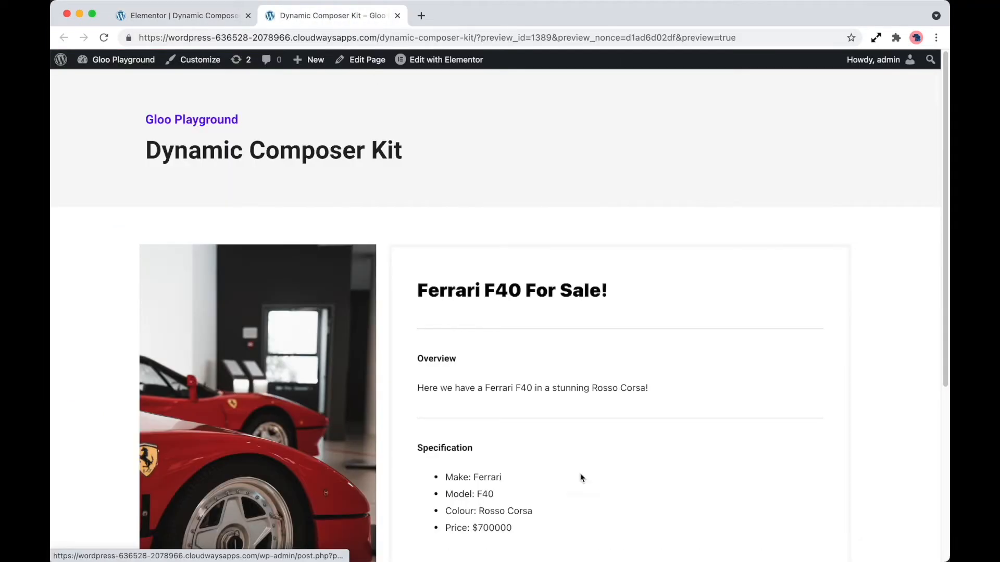
pyautogui.scroll(-3, 580, 485)
pyautogui.scroll(-2, 580, 485)
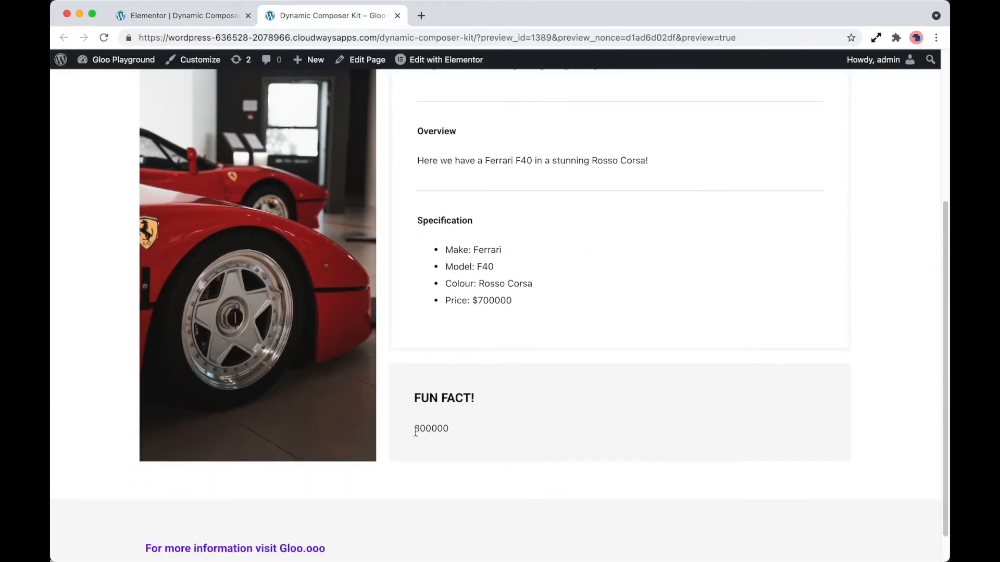
pyautogui.moveTo(414, 429); pyautogui.dragTo(452, 429)
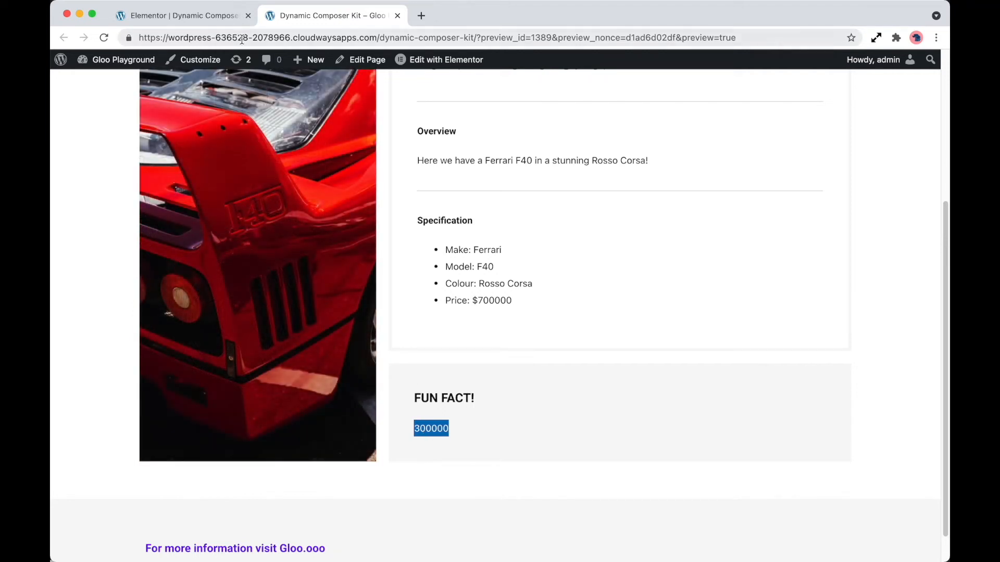
pyautogui.click(182, 15)
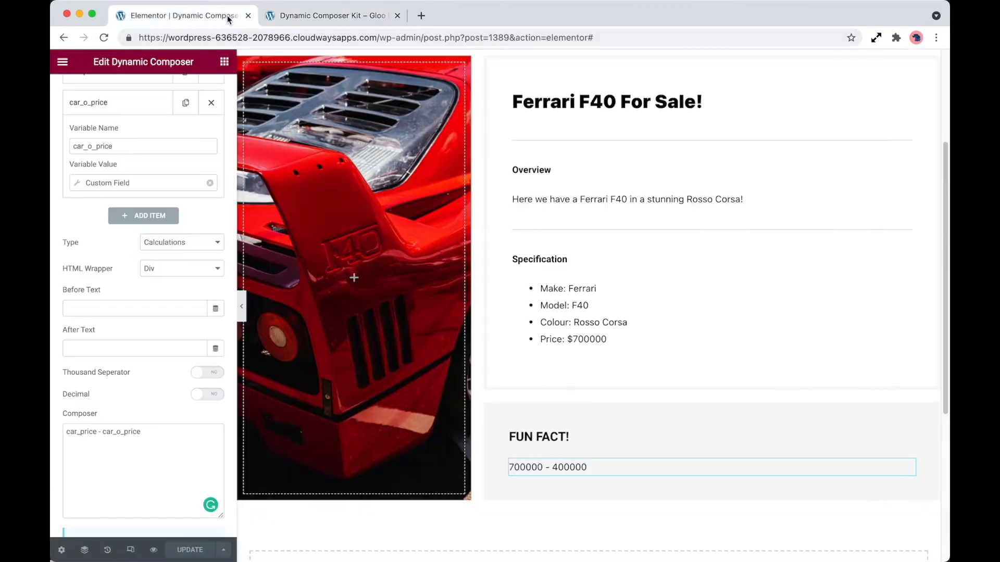
# Step: Turn on the Thousand Separator and update the page
pyautogui.click(207, 372)
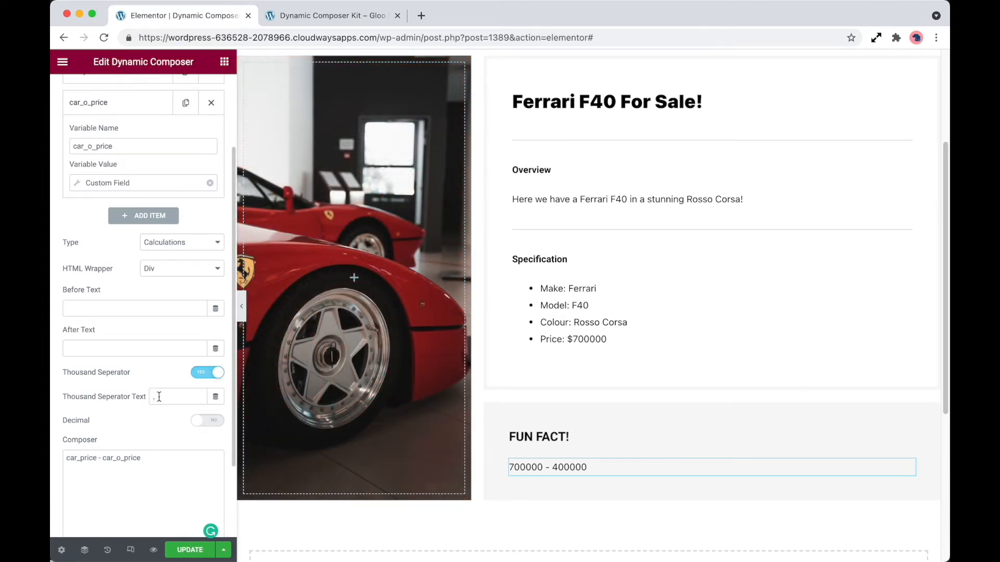
pyautogui.click(201, 551)
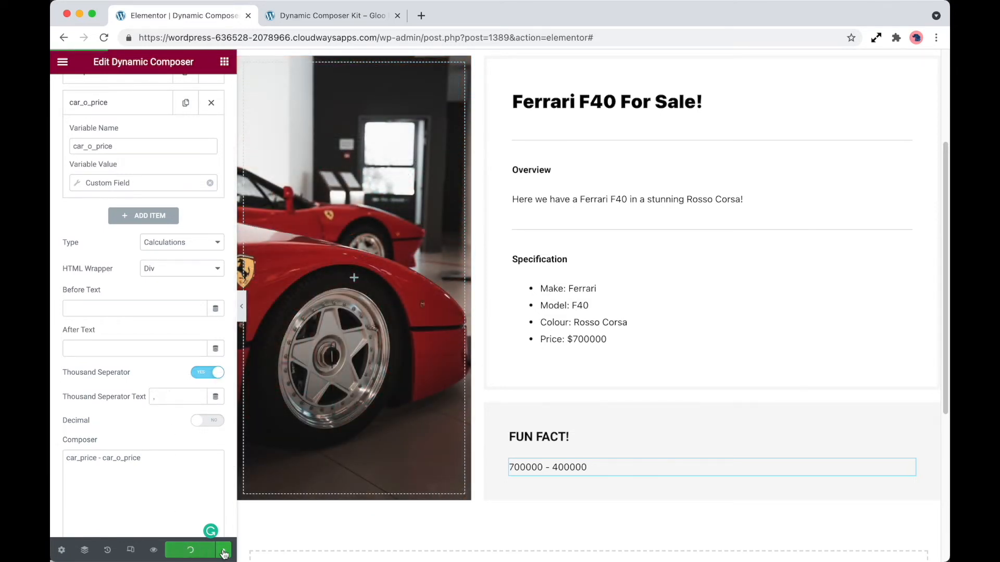
# Step: Reload the preview page to check the formatted Fun Fact number, then return to the editor
pyautogui.click(326, 12)
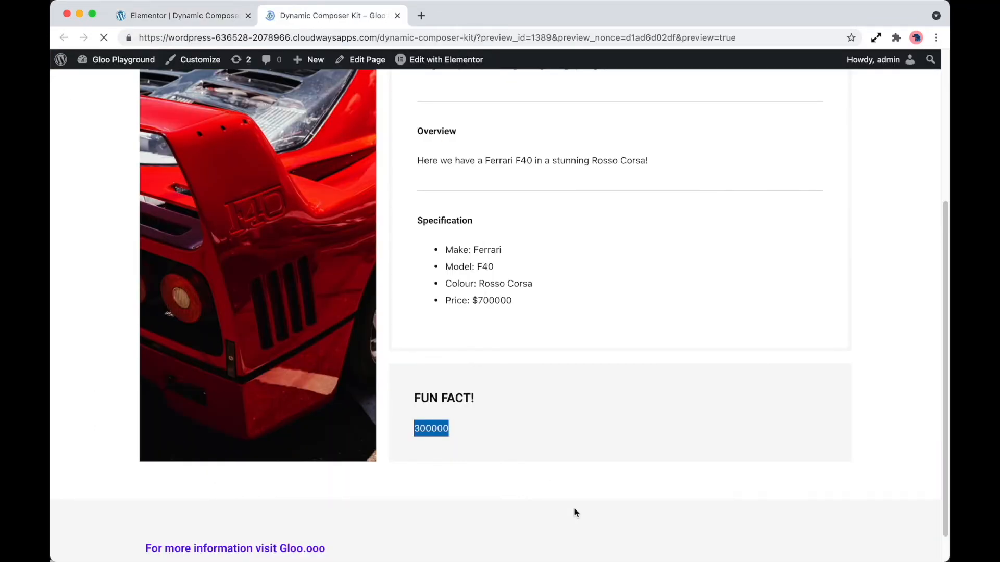
pyautogui.scroll(-10, 447, 504)
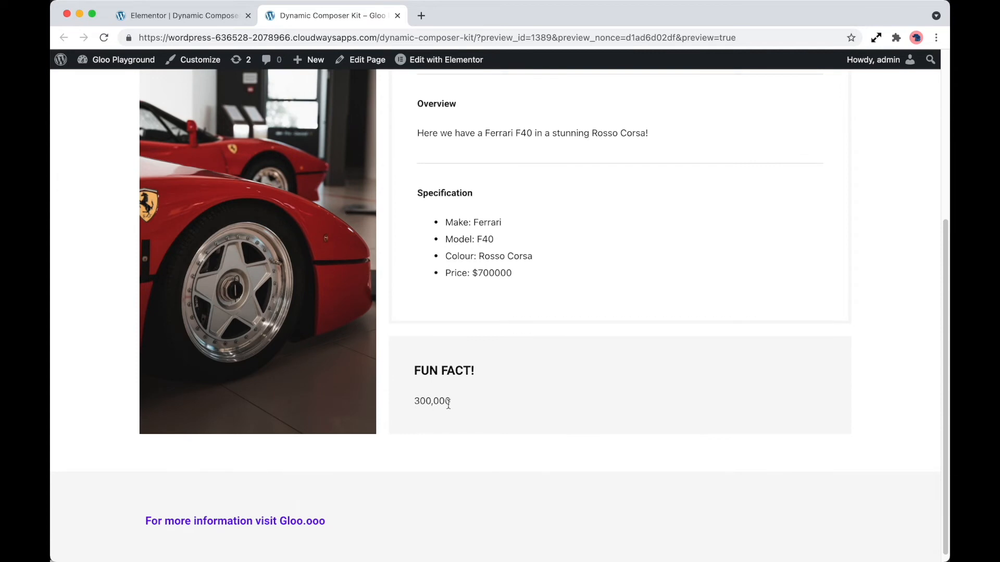
pyautogui.hotkey('ctrl', 'shift', 'Tab')
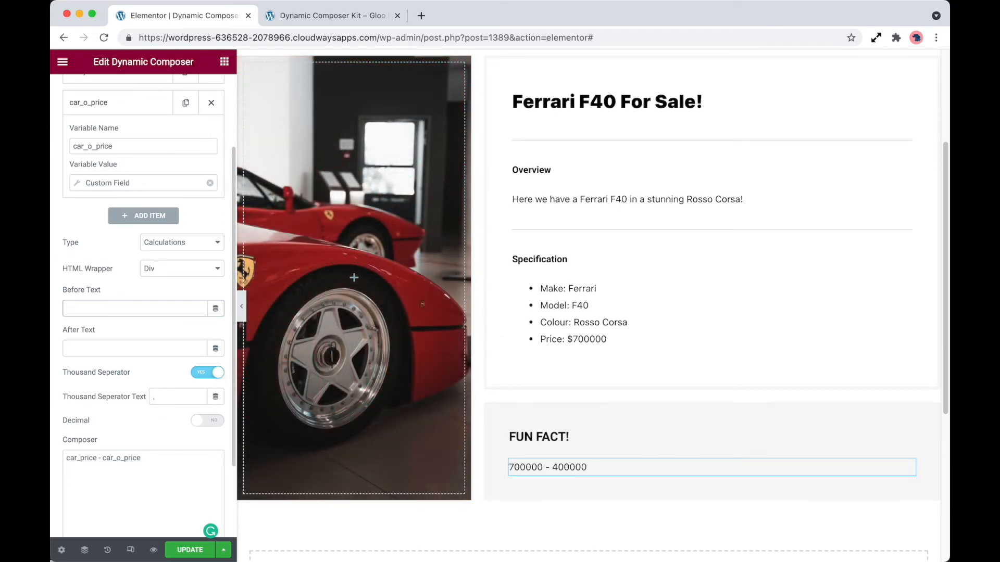
# Step: Set the Before Text to "The car now worth $"
pyautogui.scroll(2, 84, 508)
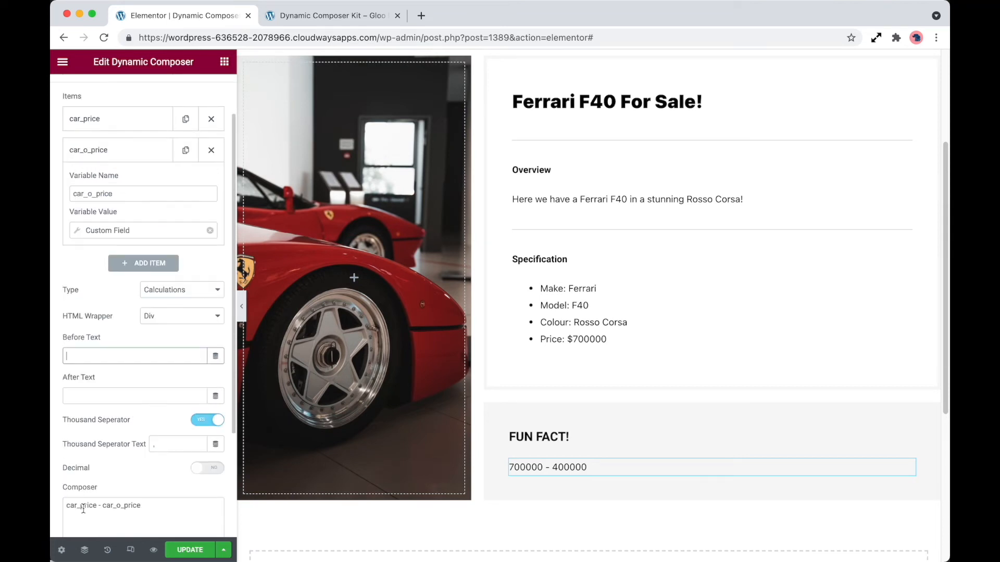
pyautogui.write('The car now worth $')
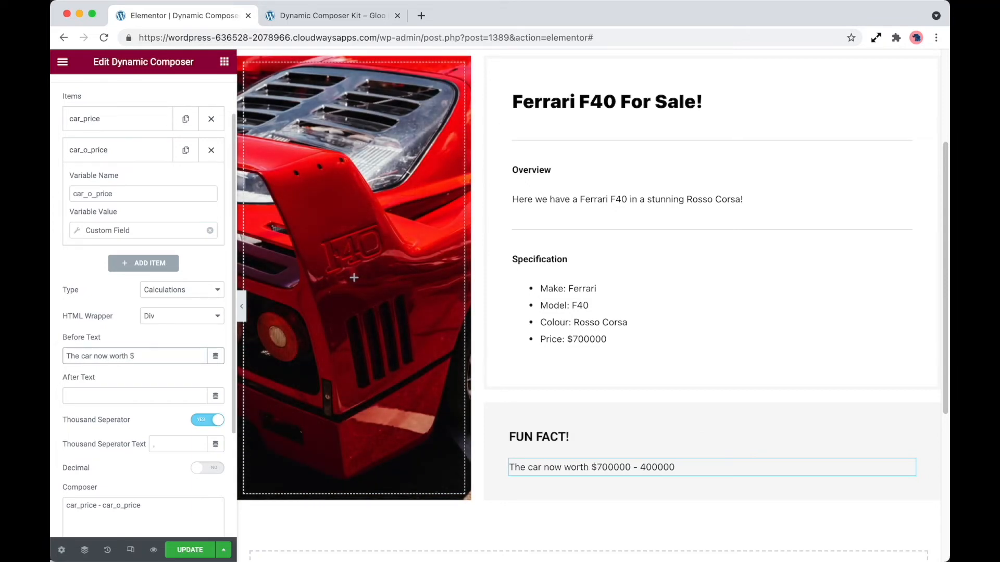
# Step: Set the After Text to "more than it was in 1987! Wow!" and update the page
pyautogui.click(121, 399)
pyautogui.write('more than it was in 1987!')
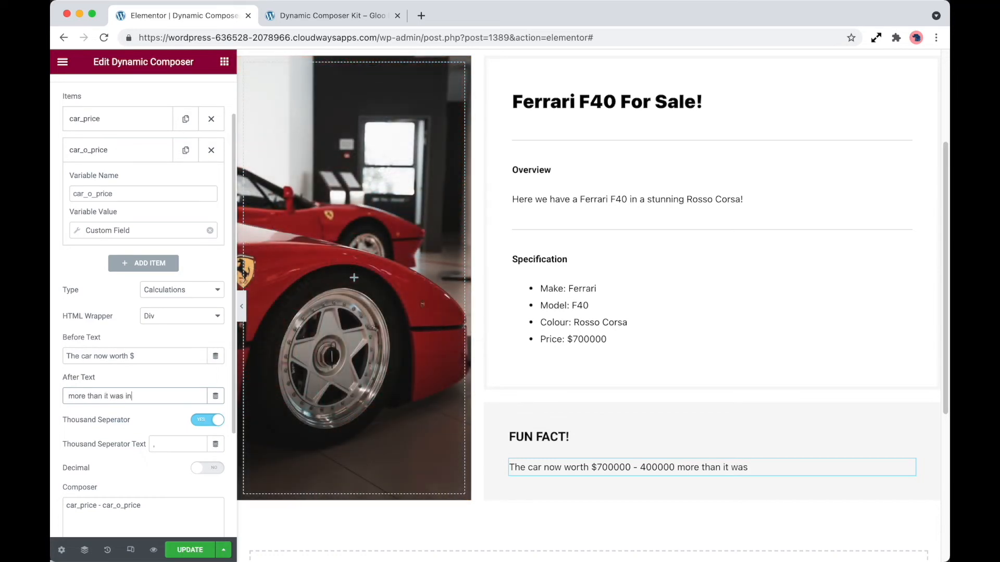
pyautogui.write(' Wow')
pyautogui.click(190, 550)
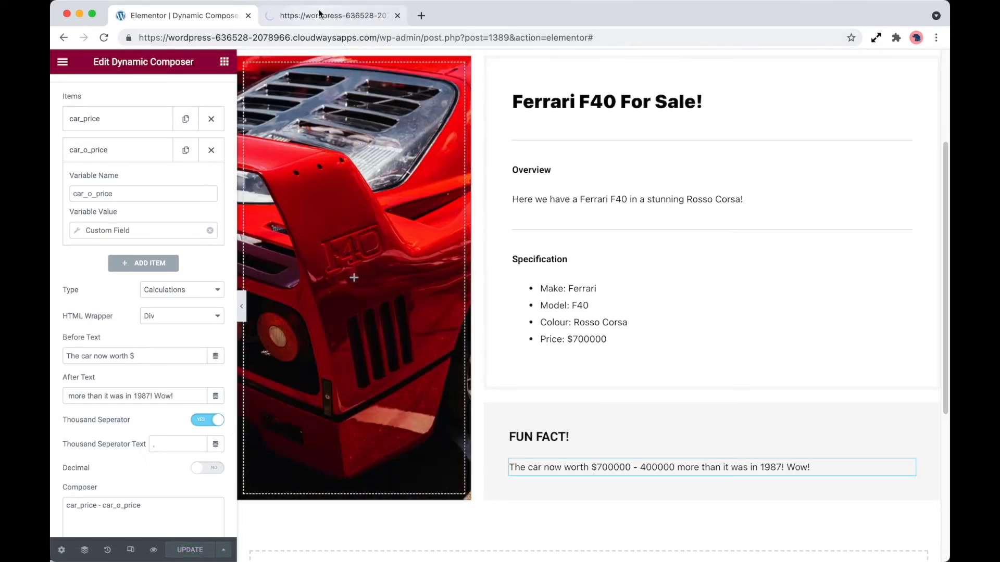
# Step: View the updated Fun Fact sentence on the preview page
pyautogui.click(320, 14)
pyautogui.scroll(-5, 174, 352)
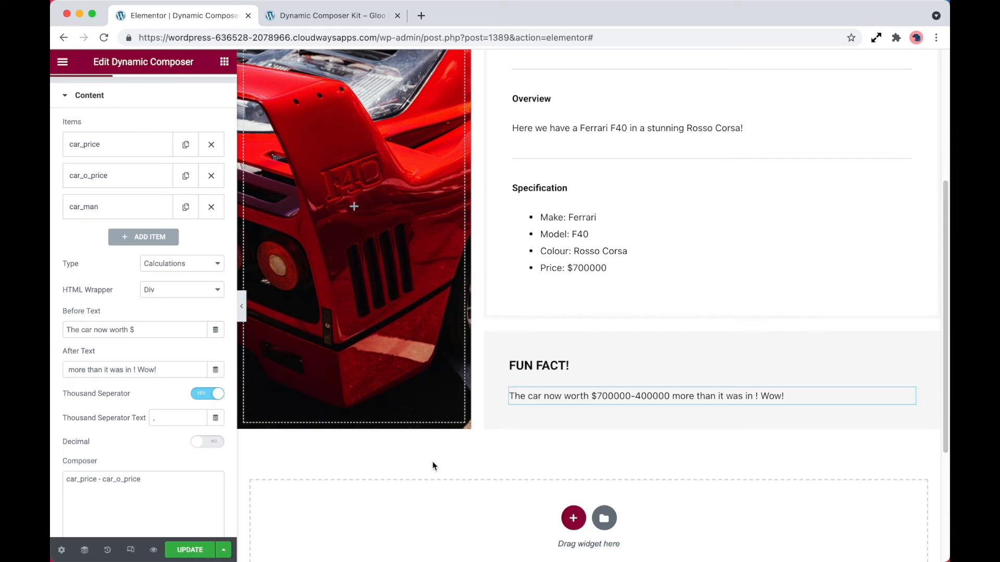
# Step: Search for the Dynamic Composer widget and add another one below the Fun Fact section
pyautogui.click(224, 62)
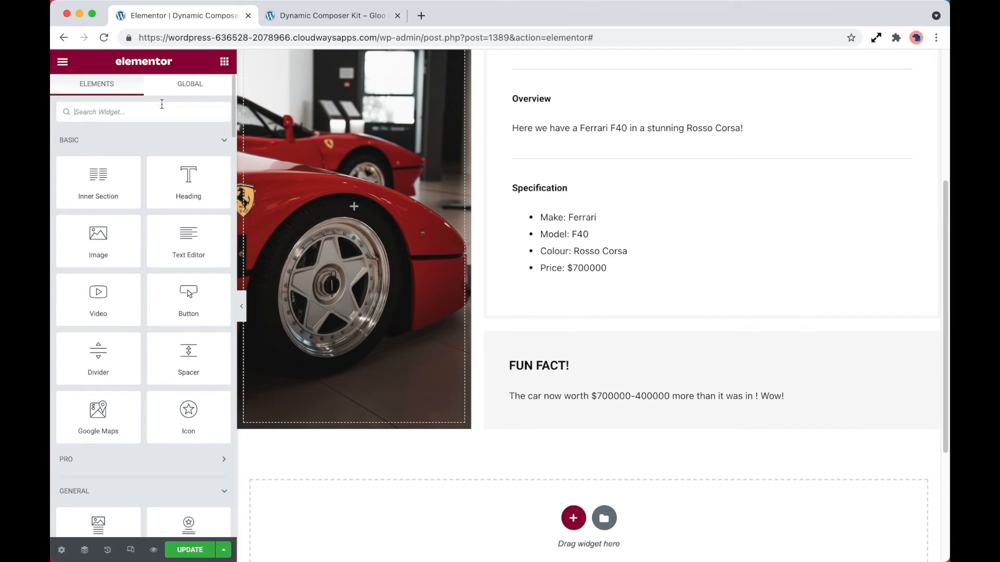
pyautogui.write('dyna')
pyautogui.moveTo(88, 343); pyautogui.dragTo(574, 421)
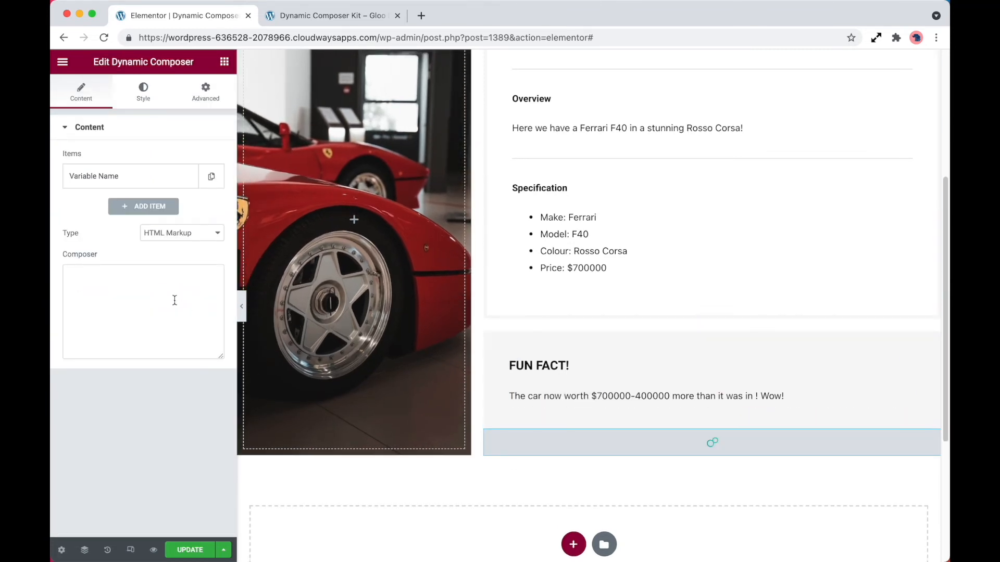
# Step: Set the new composer's Type to Calculations
pyautogui.click(182, 234)
pyautogui.click(185, 245)
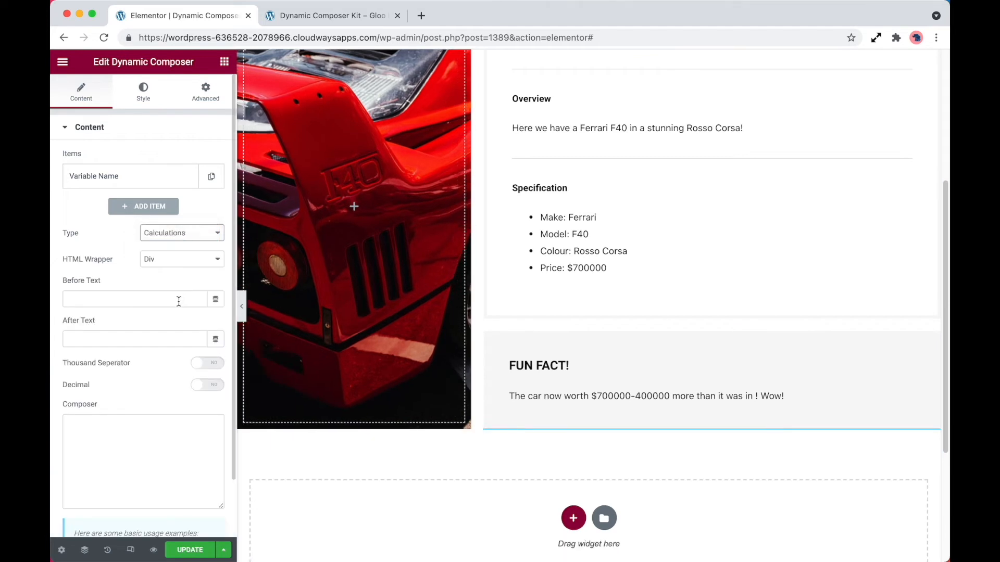
pyautogui.click(164, 422)
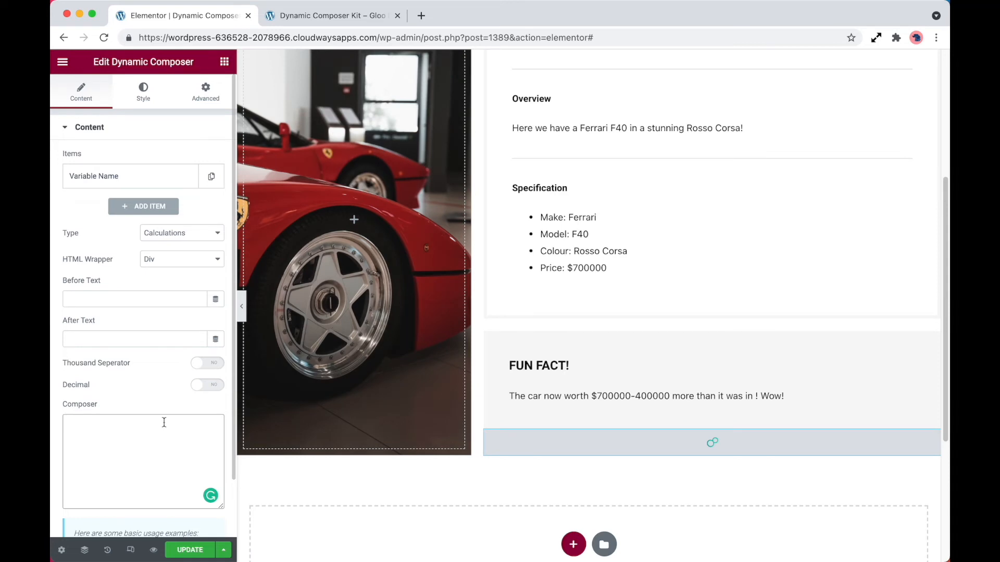
# Step: Read the basic usage examples listed beneath the Composer field
pyautogui.scroll(-2, 164, 422)
pyautogui.moveTo(148, 514); pyautogui.dragTo(70, 477)
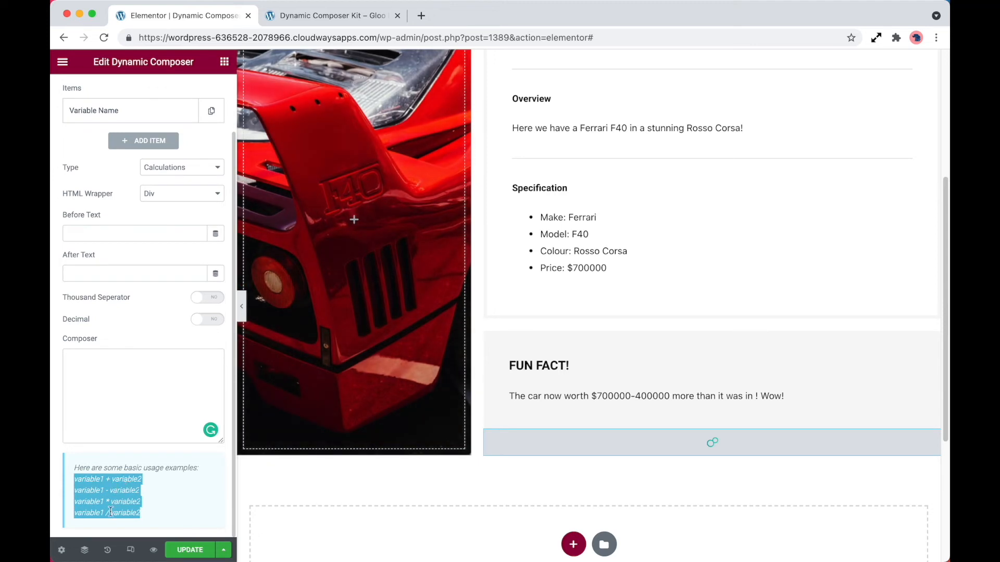
pyautogui.click(149, 510)
pyautogui.click(95, 397)
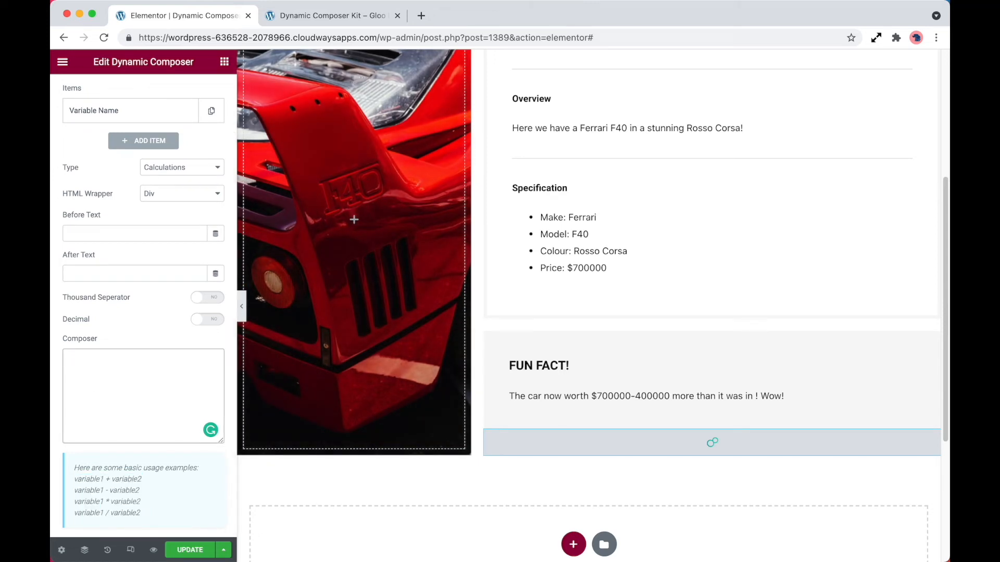
# Step: Write the calculation 23 * (180 / 9) in the Composer and update the page
pyautogui.write('()')
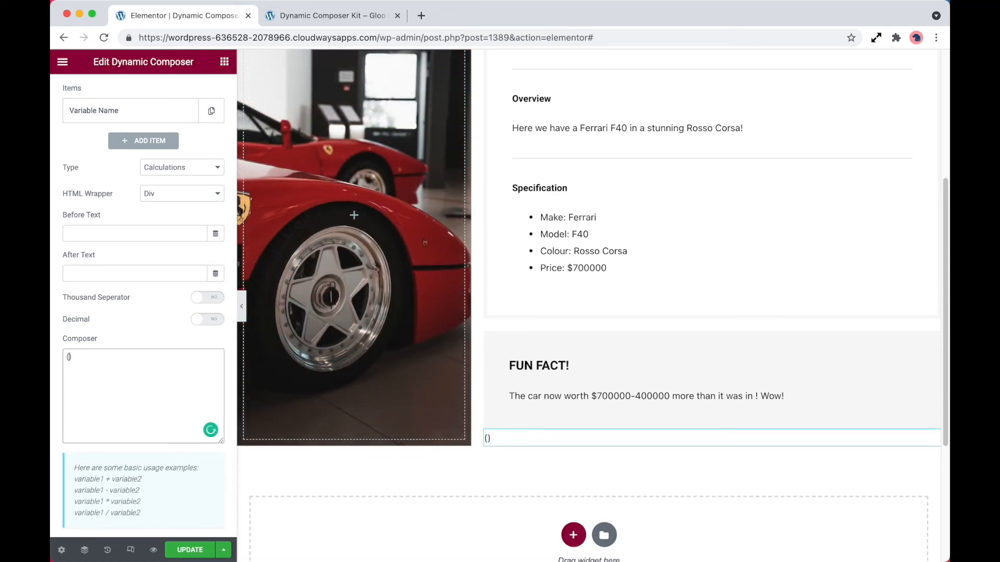
pyautogui.write('180 / 9')
pyautogui.press('Left')
pyautogui.press('Left')
pyautogui.press('Left')
pyautogui.press('Left')
pyautogui.write('23 *')
pyautogui.click(203, 552)
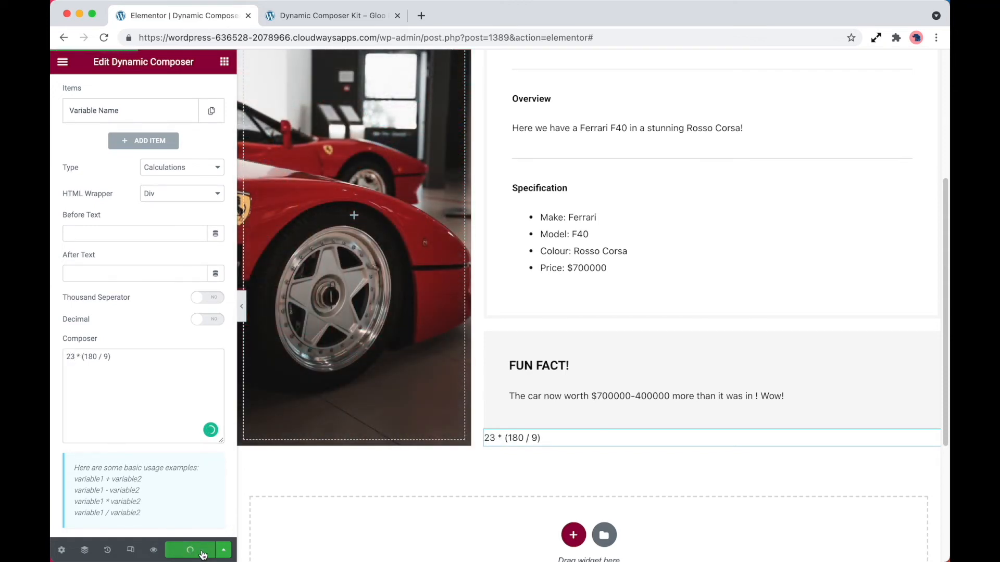
# Step: Check the calculated result on the preview page
pyautogui.click(339, 17)
pyautogui.scroll(-5, 389, 304)
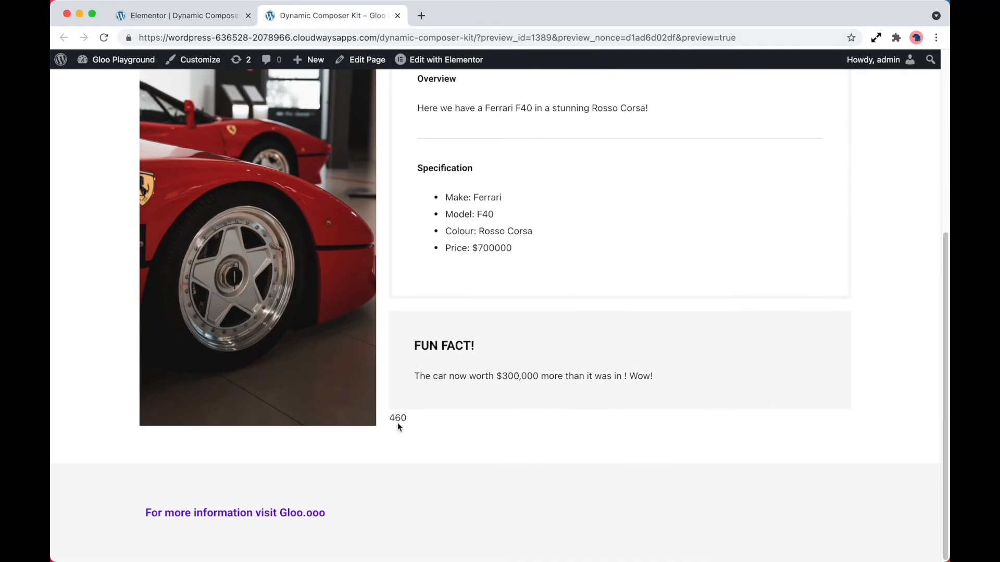
pyautogui.doubleClick(398, 420)
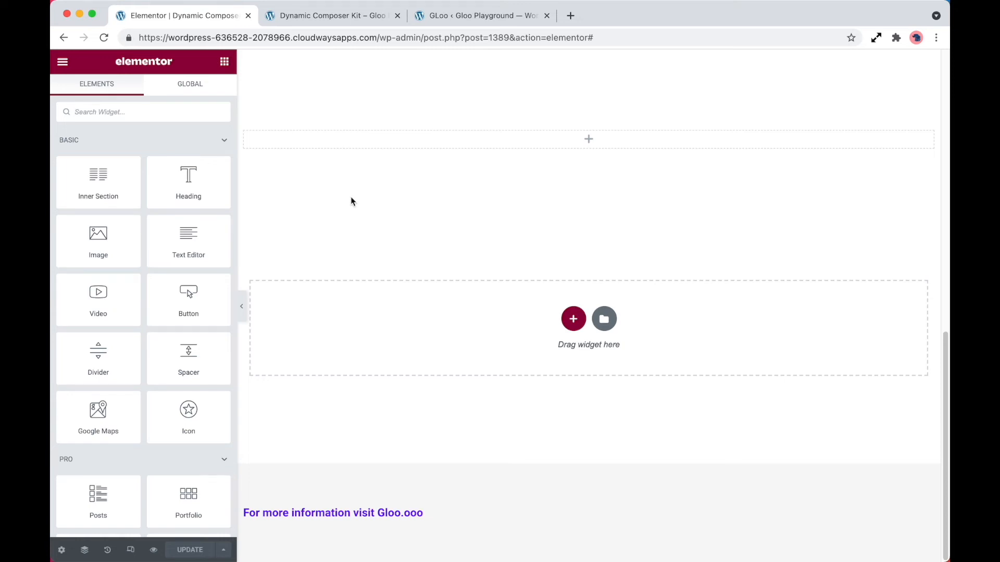
# Step: Add a Heading widget to the empty section on the page
pyautogui.moveTo(191, 194); pyautogui.dragTo(384, 147)
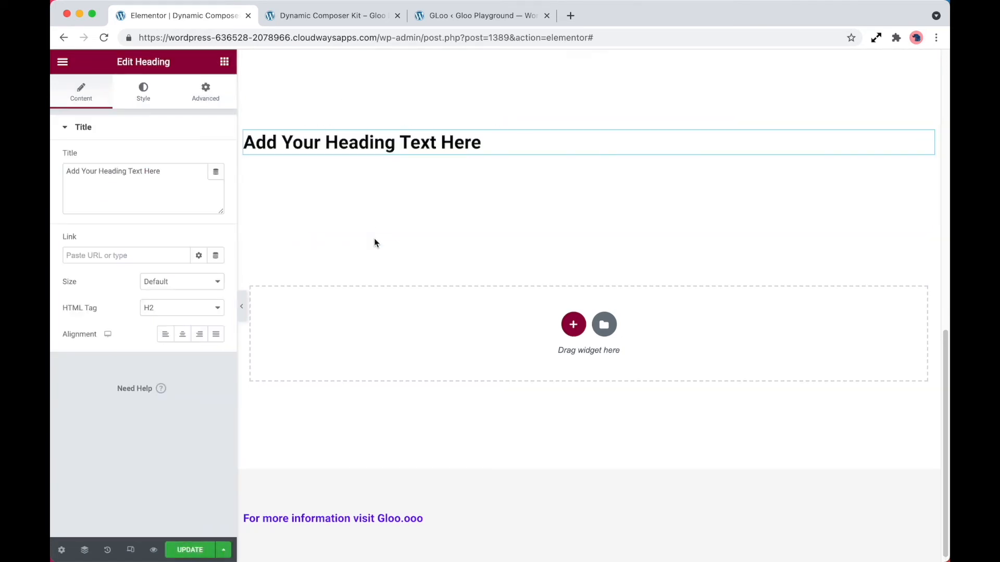
# Step: Center-align the heading and enable Dynamic CSS in the widget's Dynamic CSS Composer settings
pyautogui.click(181, 335)
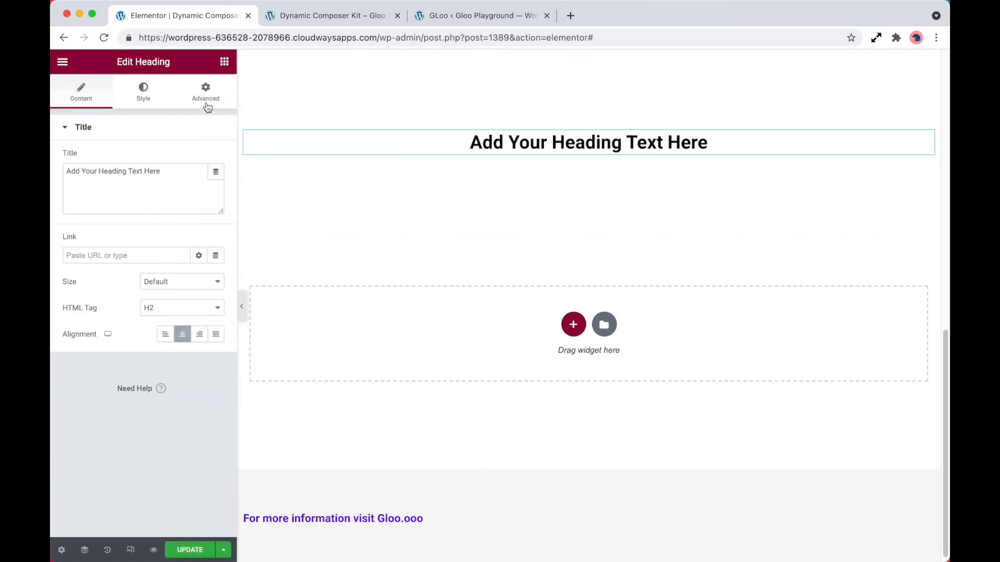
pyautogui.click(207, 94)
pyautogui.scroll(-5, 182, 336)
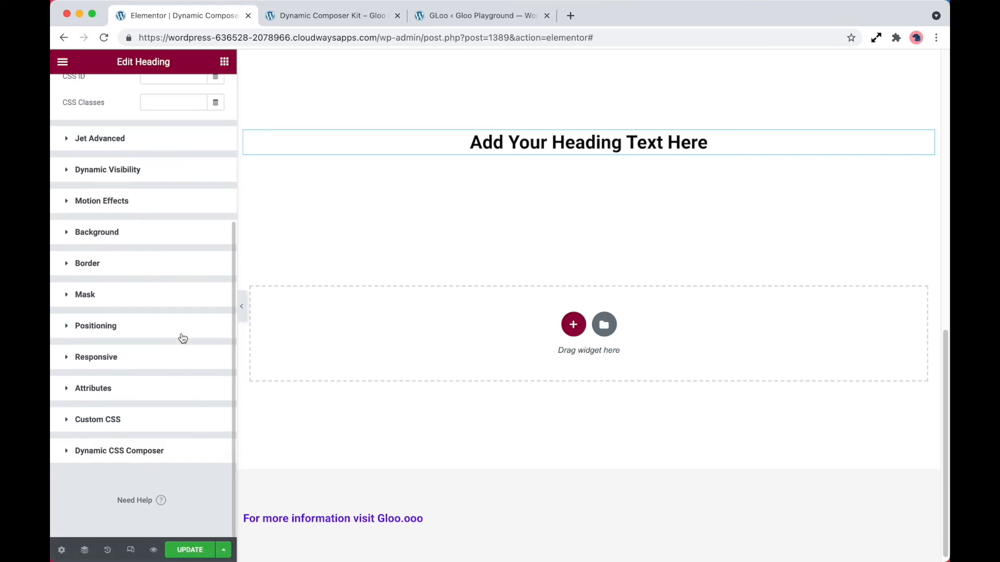
pyautogui.click(134, 452)
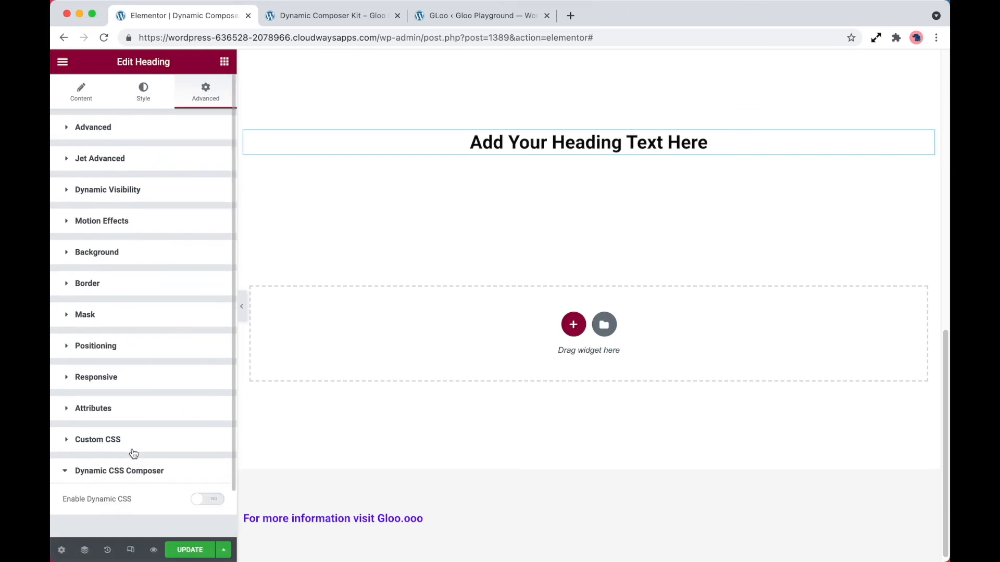
pyautogui.scroll(-2, 134, 453)
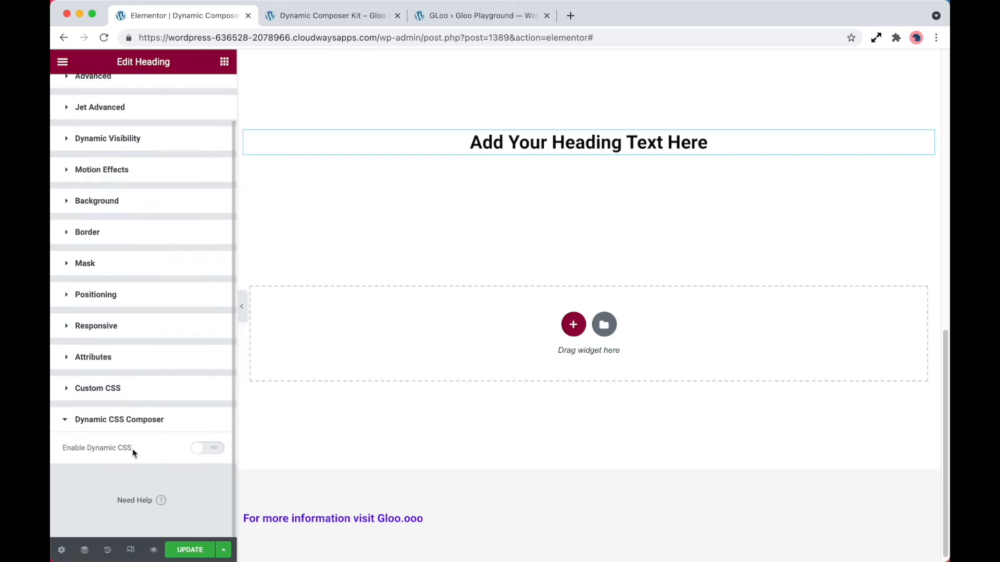
pyautogui.click(206, 449)
# Step: Review the enabled modules on the Gloo dashboard tab before returning to the editor
pyautogui.scroll(-5, 207, 448)
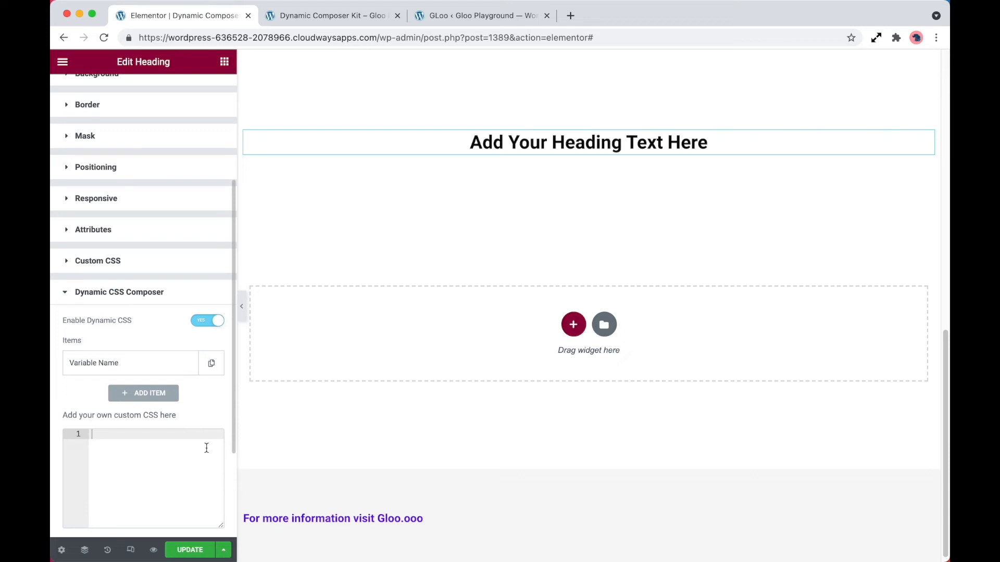
pyautogui.doubleClick(585, 137)
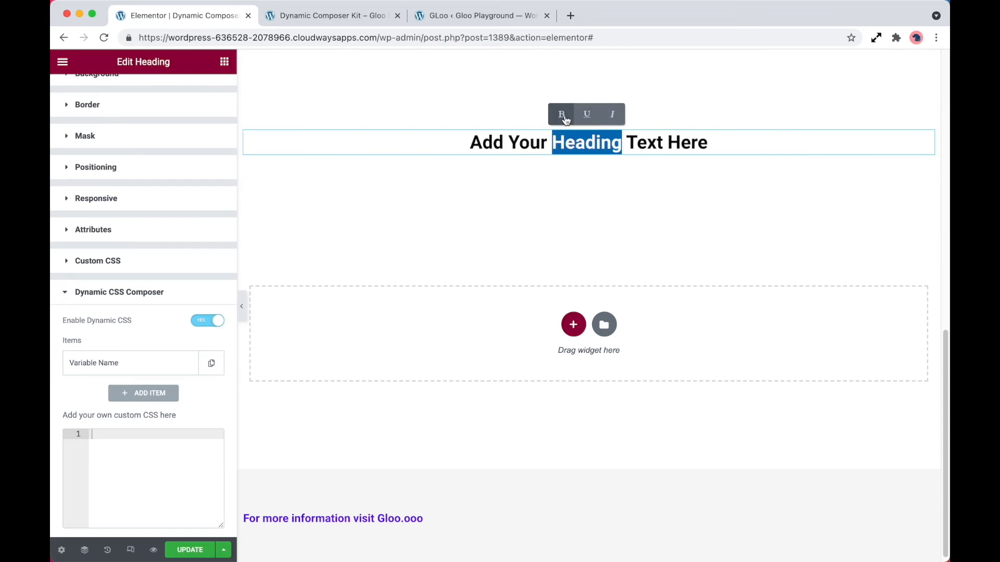
pyautogui.click(115, 437)
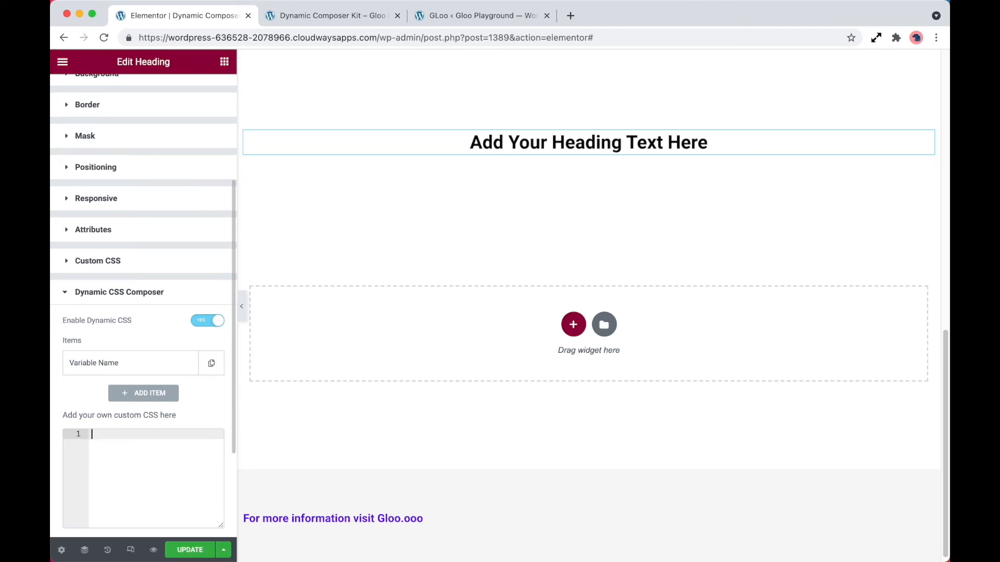
pyautogui.click(471, 16)
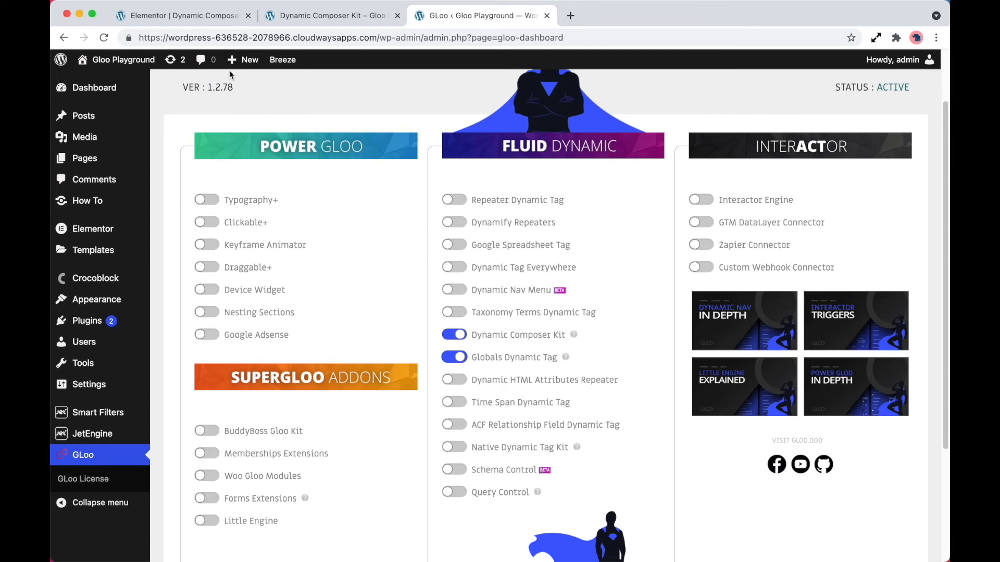
pyautogui.click(205, 17)
# Step: Add a CSS variable named fontcolor whose value is the Global Colors tag set to Gloo Blue
pyautogui.click(144, 364)
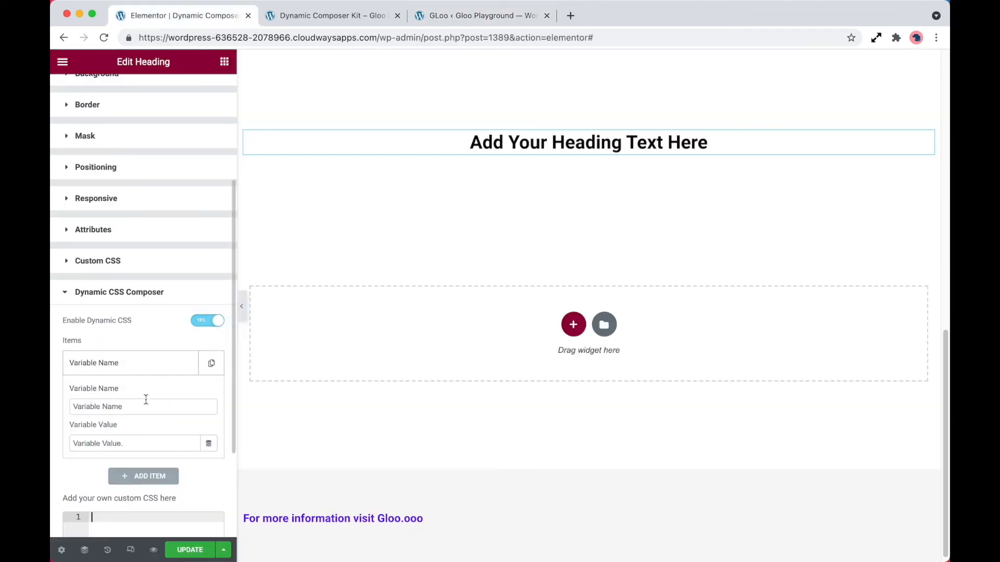
pyautogui.moveTo(144, 406); pyautogui.dragTo(59, 409)
pyautogui.write('fontcolor')
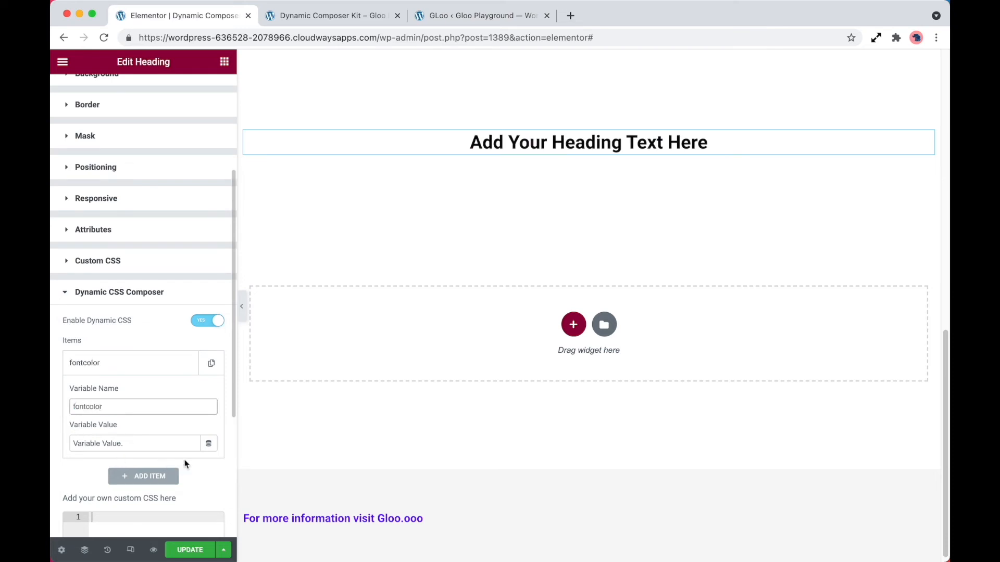
pyautogui.click(209, 443)
pyautogui.scroll(-5, 163, 364)
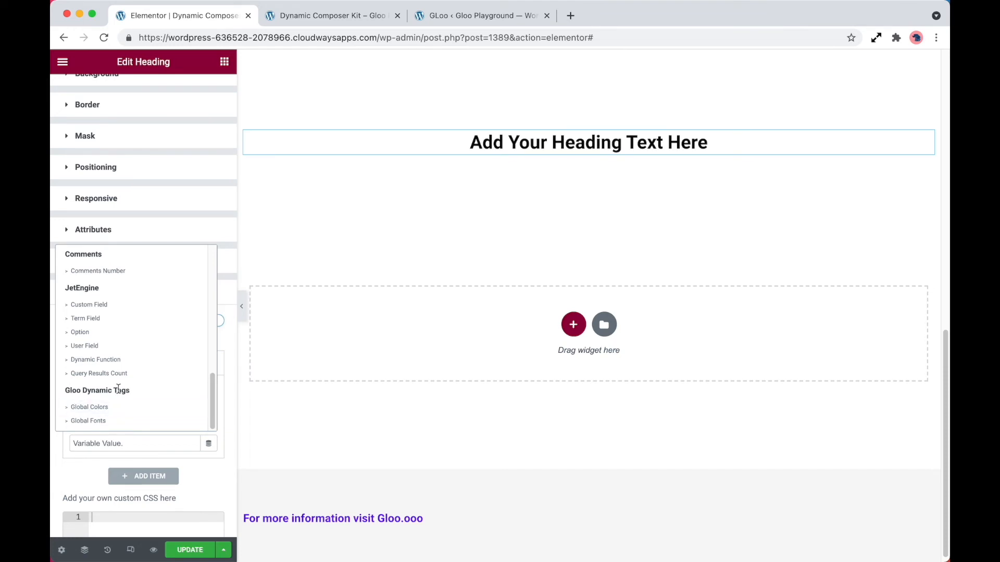
pyautogui.click(107, 407)
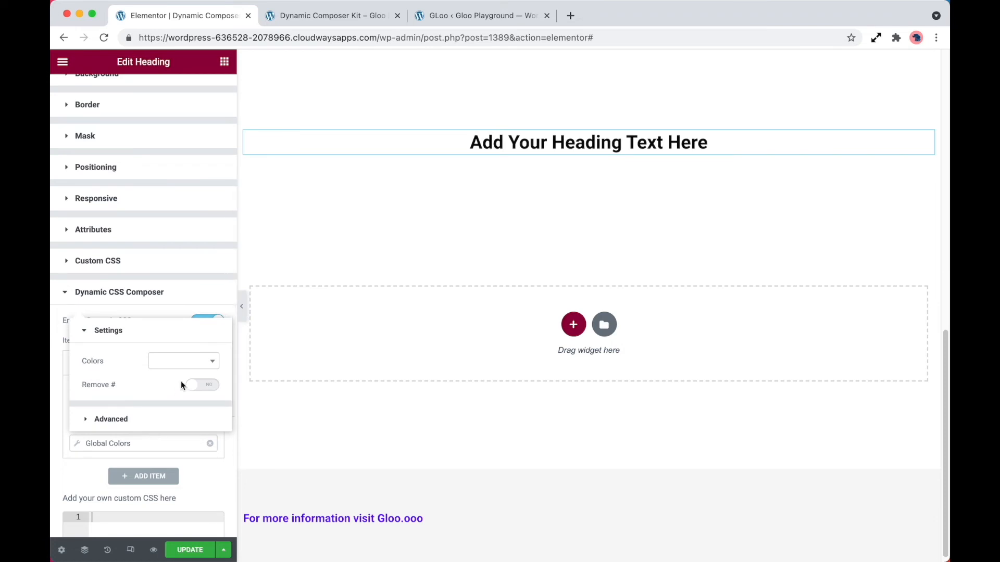
pyautogui.click(194, 366)
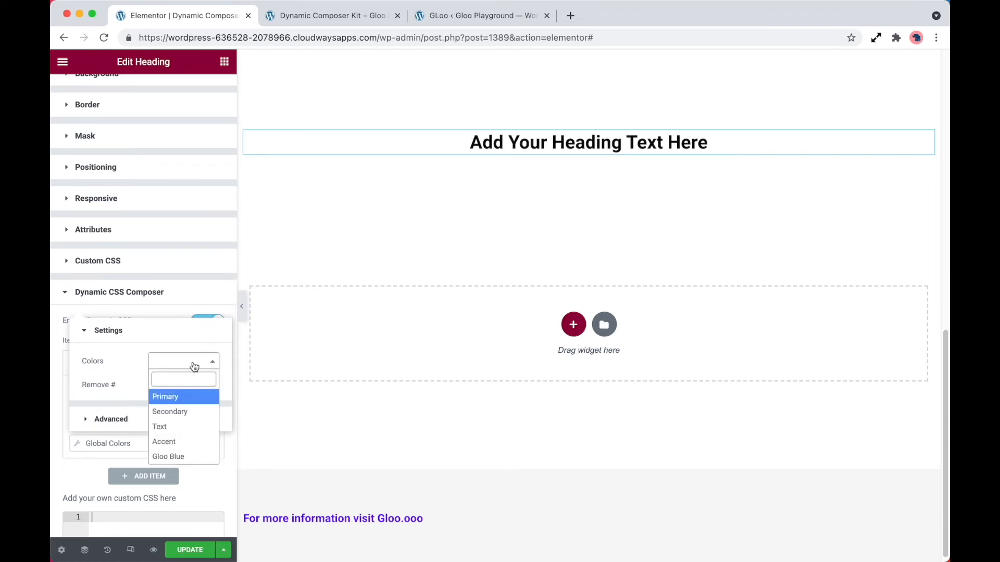
pyautogui.click(185, 457)
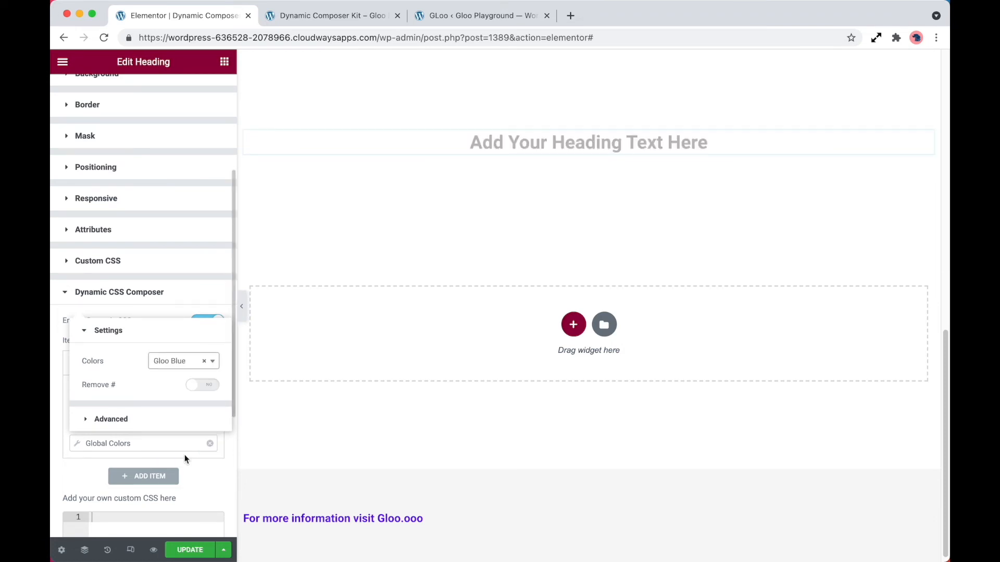
# Step: Add a second variable named fontfamily using the Global Fonts tag with the Secondary style
pyautogui.click(151, 476)
pyautogui.scroll(-2, 162, 417)
pyautogui.click(161, 348)
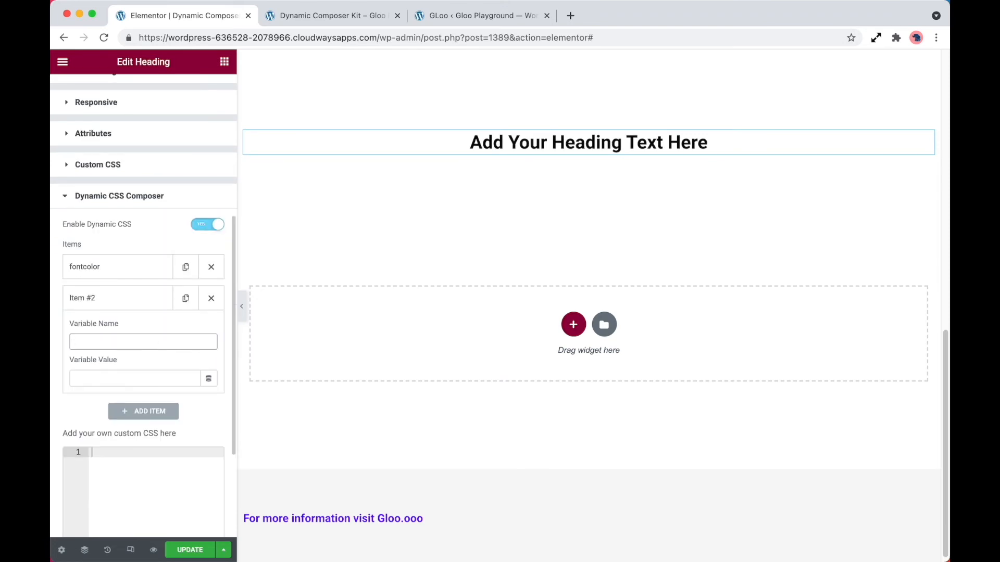
pyautogui.write('fontfamily')
pyautogui.click(209, 379)
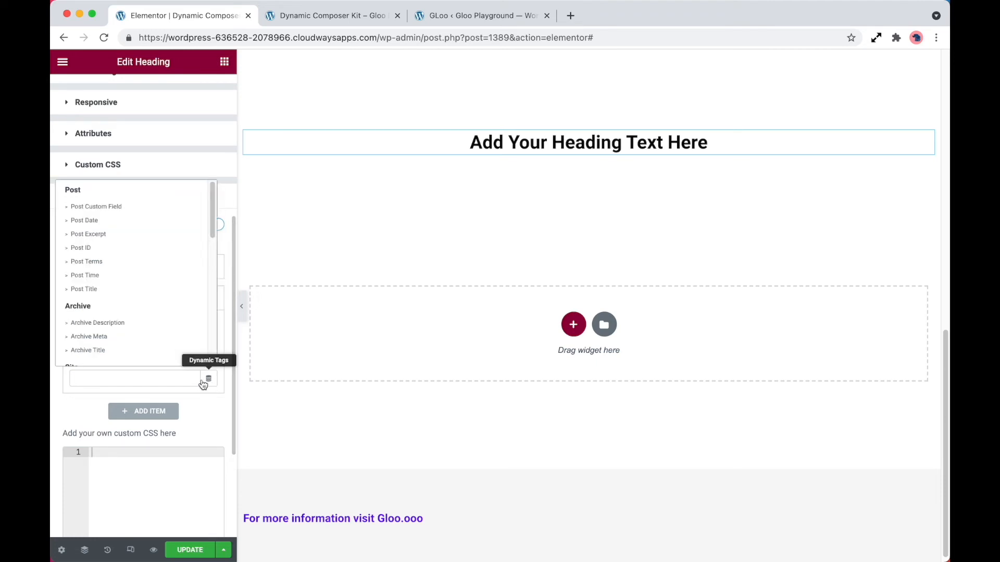
pyautogui.scroll(-10, 152, 314)
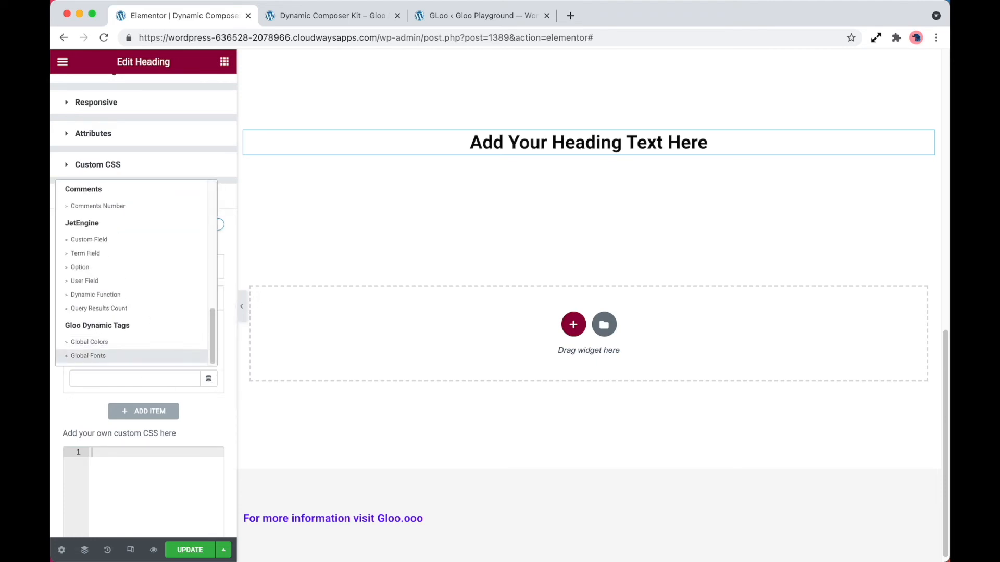
pyautogui.click(106, 356)
pyautogui.click(140, 378)
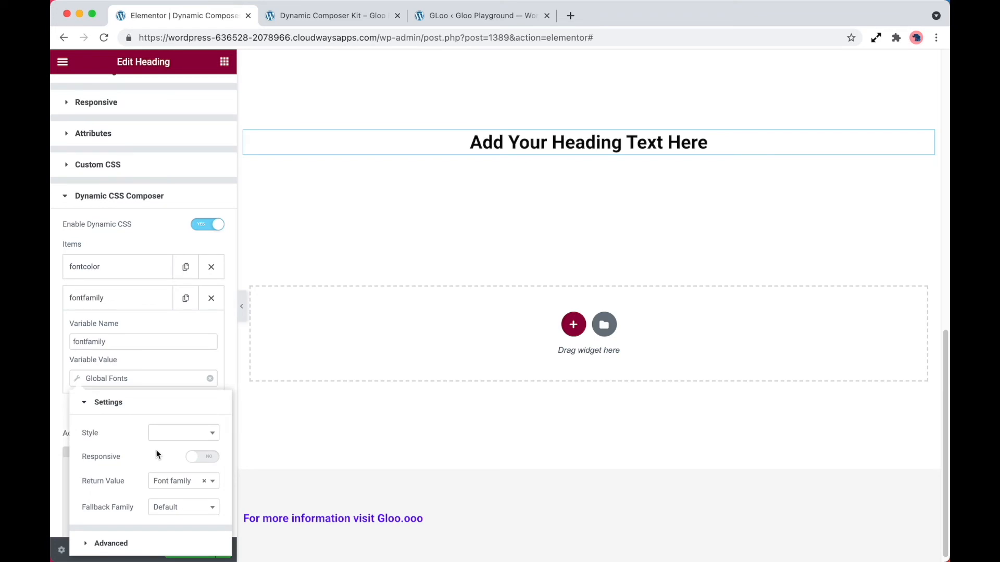
pyautogui.click(186, 437)
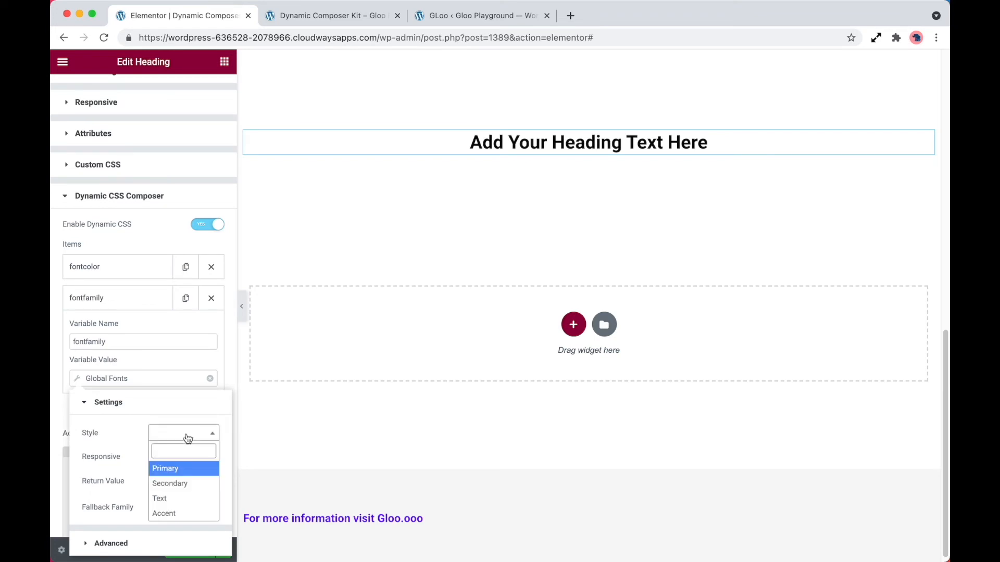
pyautogui.click(187, 484)
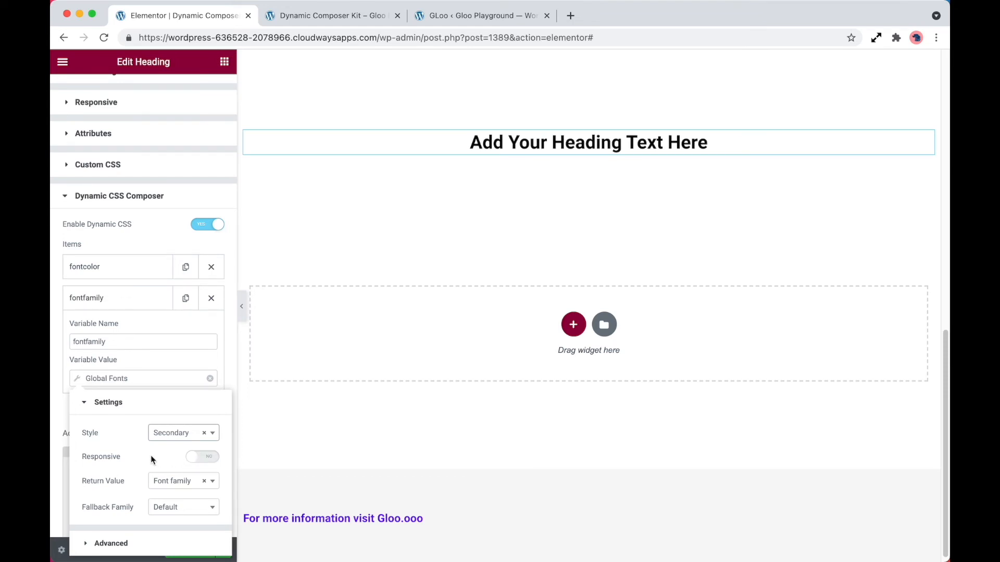
# Step: Examine the Return Value, Fallback Family and Responsive options of the Global Fonts tag
pyautogui.click(181, 487)
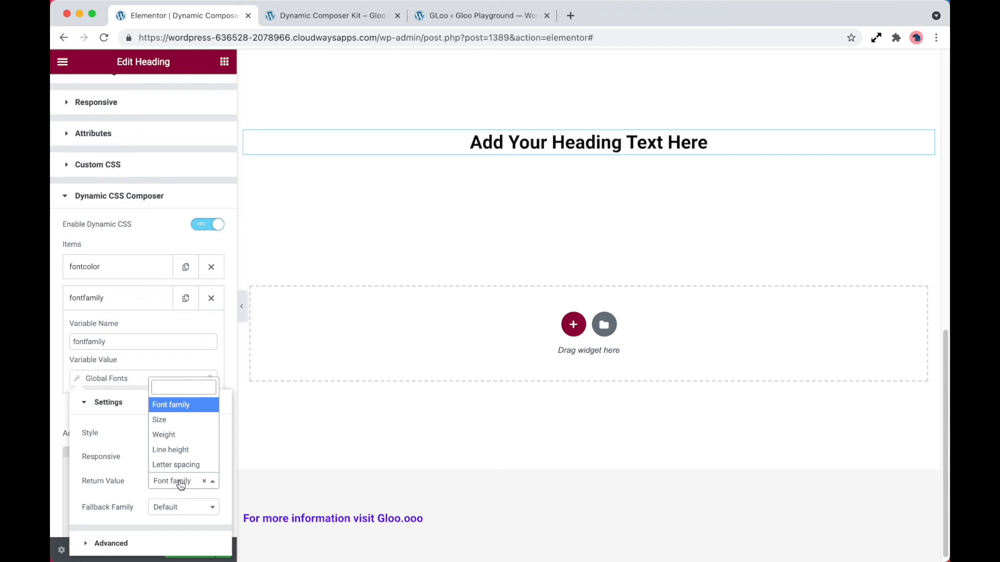
pyautogui.click(124, 451)
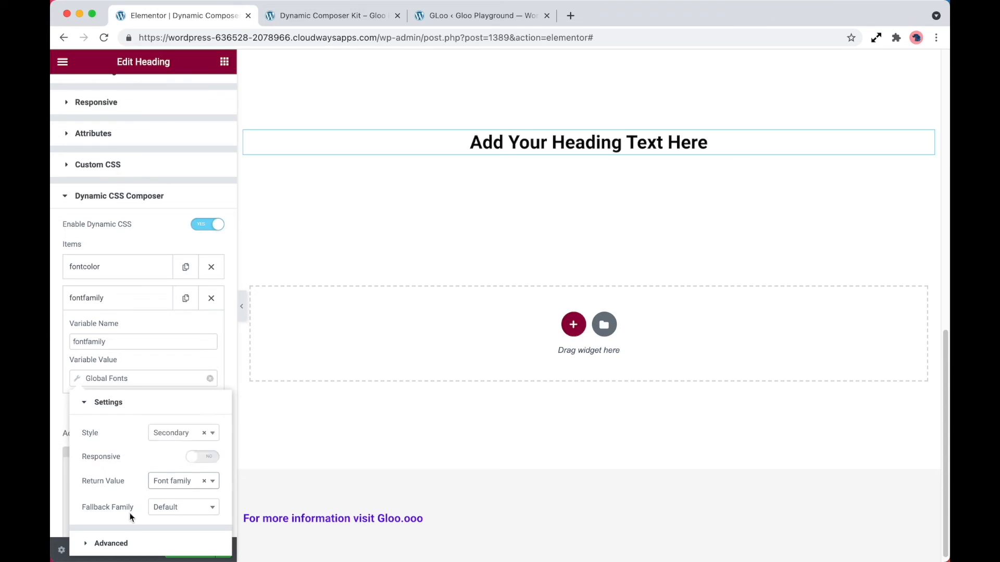
pyautogui.click(173, 511)
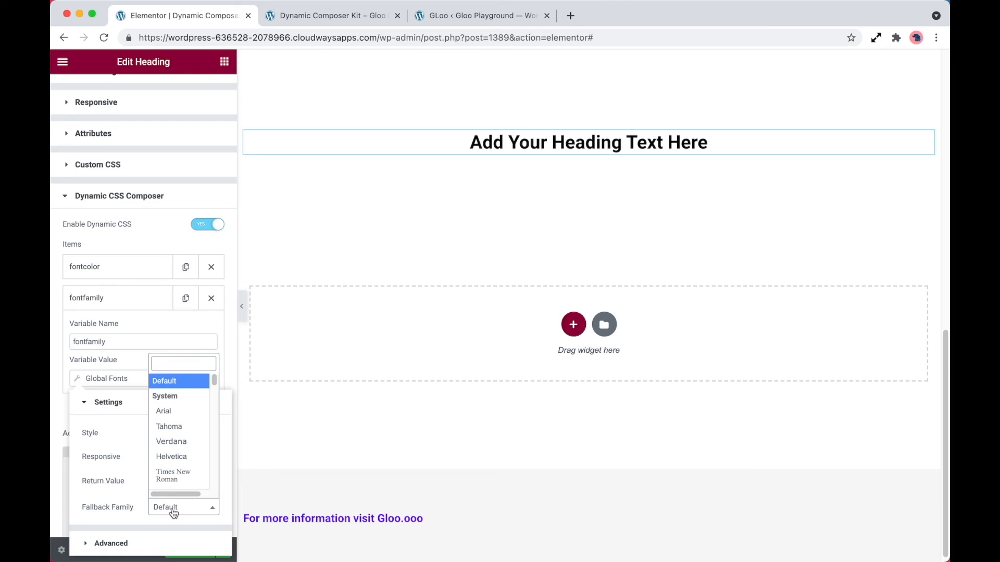
pyautogui.click(117, 458)
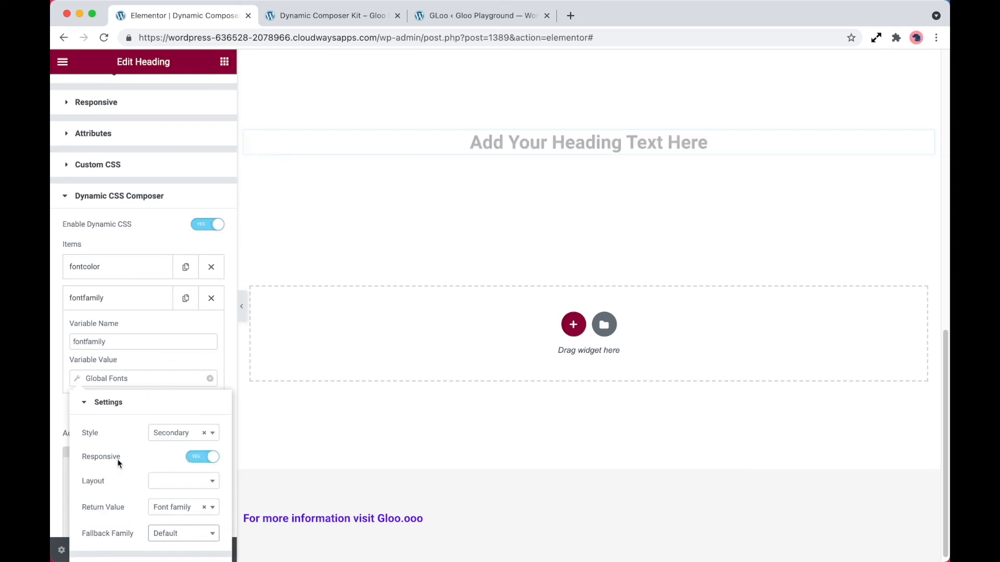
pyautogui.click(191, 457)
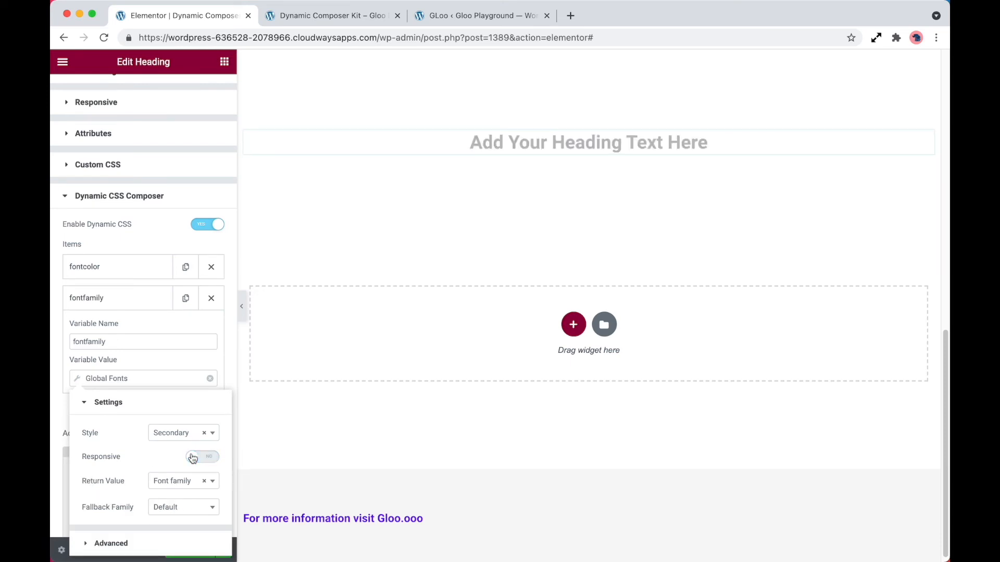
pyautogui.click(207, 364)
# Step: Write custom CSS for selector b setting font-family to fontfamily and color to fontcolor, then update the page
pyautogui.click(152, 455)
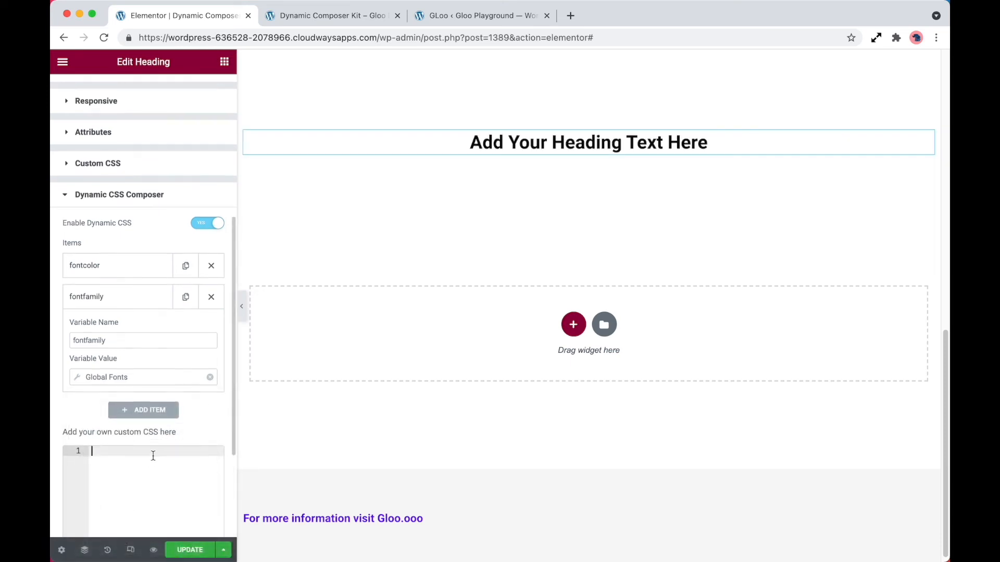
pyautogui.write('selector')
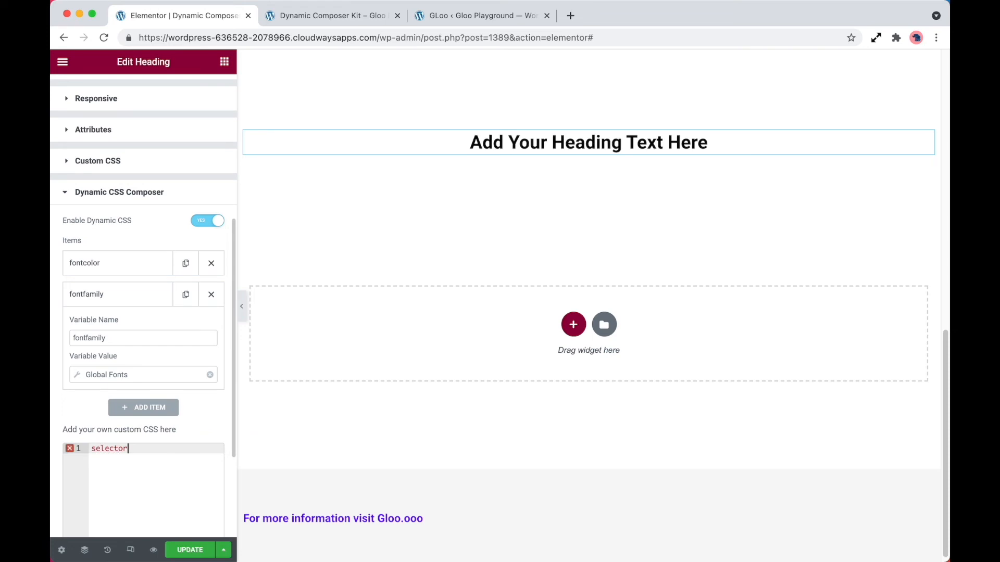
pyautogui.write(' b{')
pyautogui.press('Return')
pyautogui.write('fon')
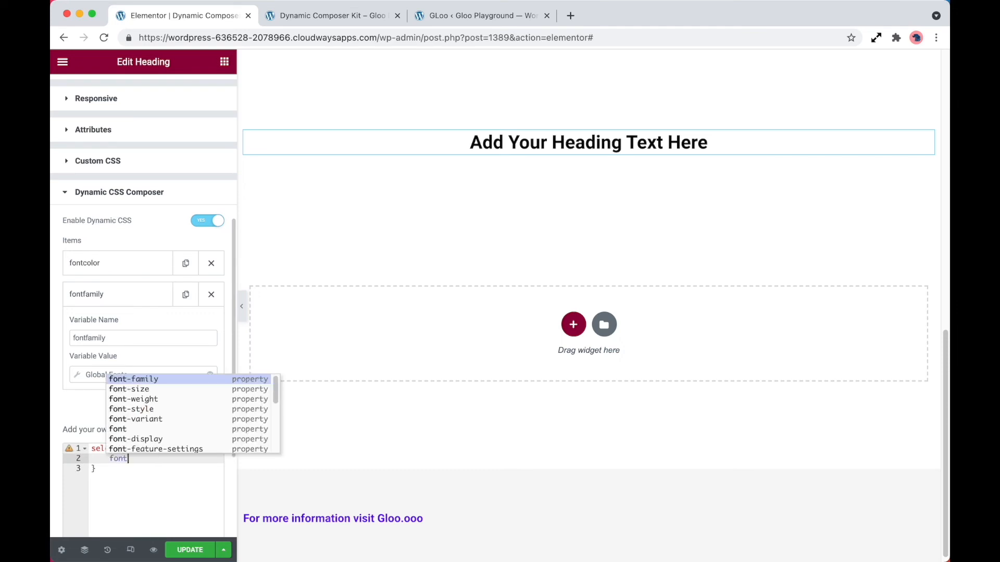
pyautogui.press('Return')
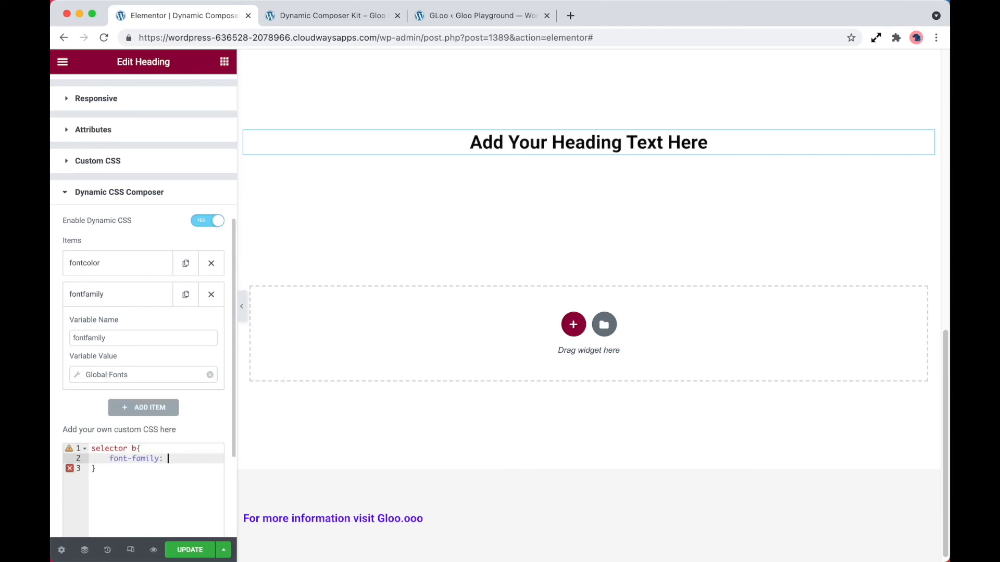
pyautogui.write('fontfamily;')
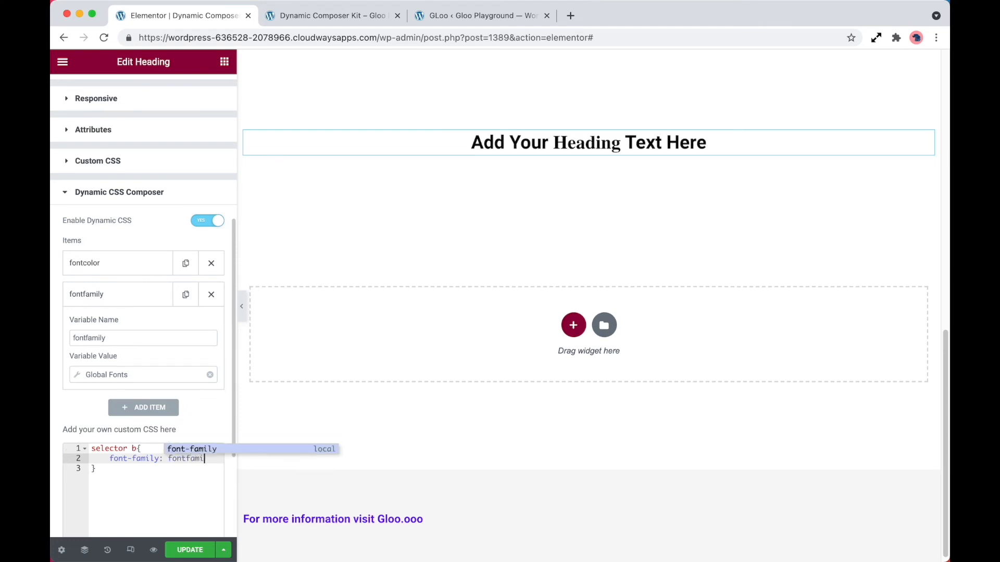
pyautogui.press('Return')
pyautogui.write('col')
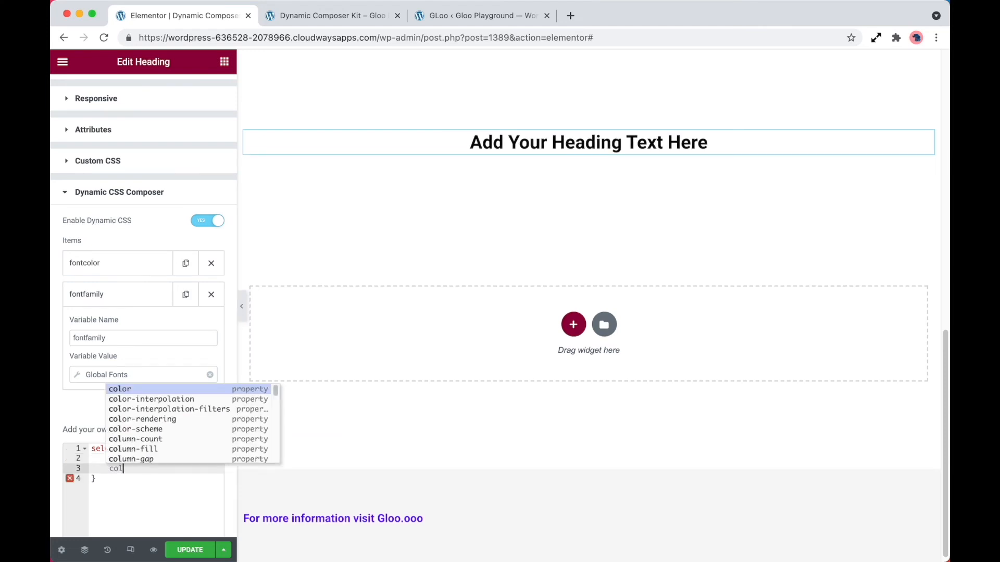
pyautogui.press('Return')
pyautogui.write('fontcolor;')
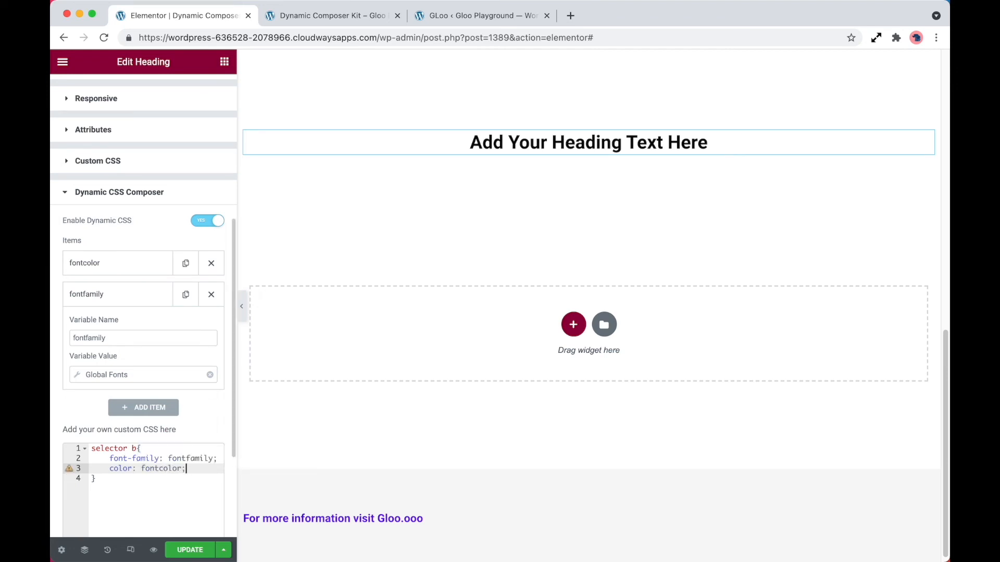
pyautogui.click(190, 550)
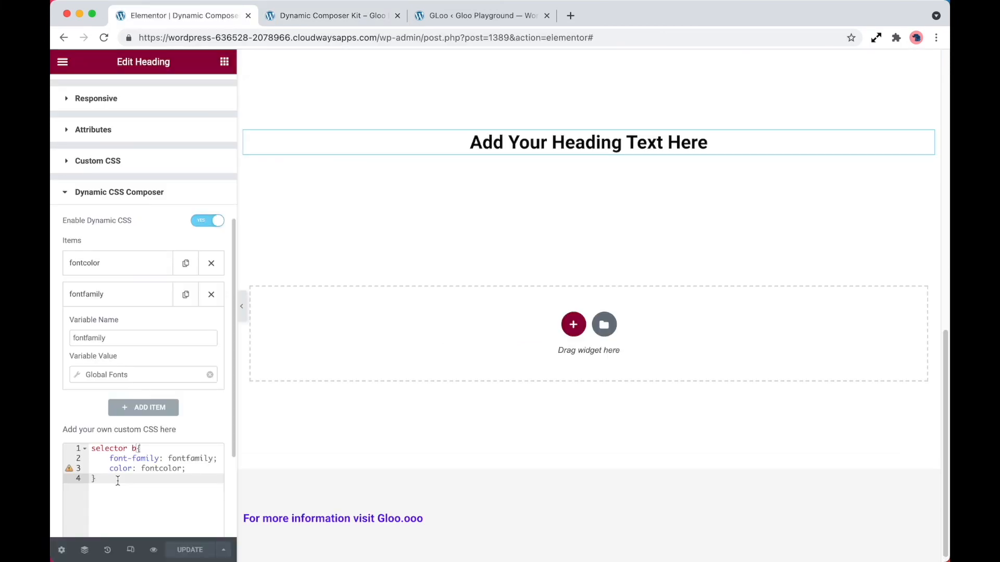
pyautogui.scroll(10, 451, 443)
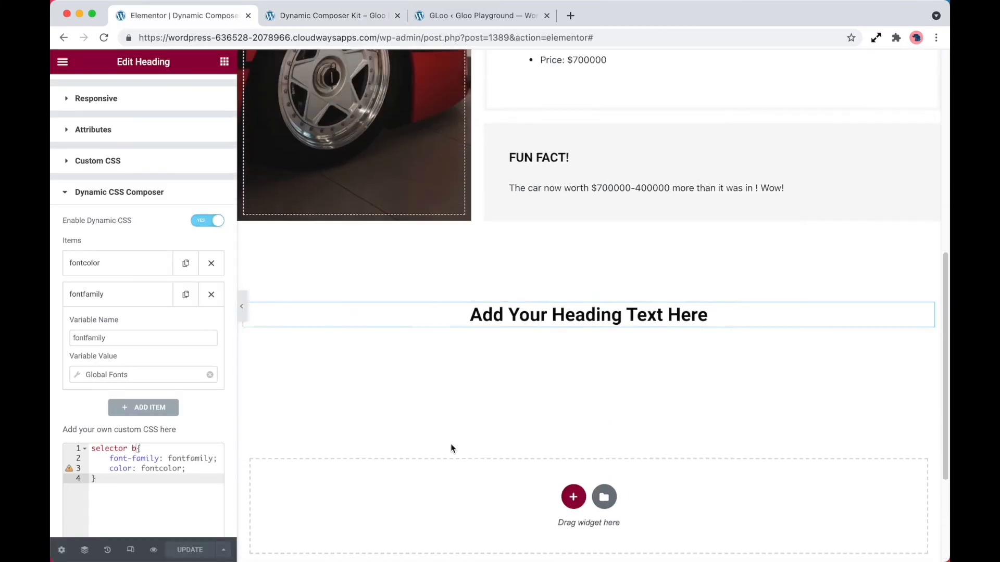
pyautogui.scroll(2, 451, 444)
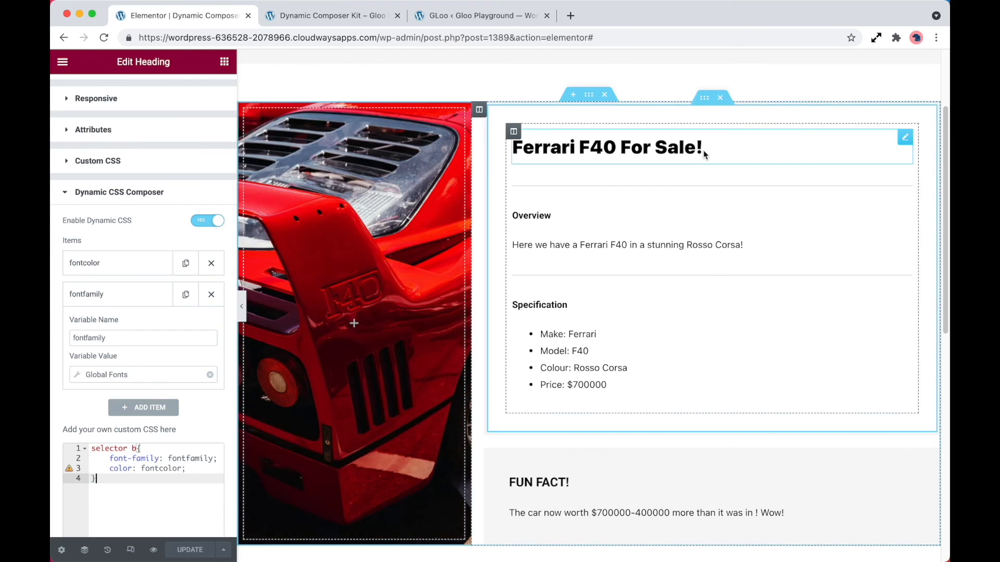
# Step: Open the Dynamic CSS Composer section in the Advanced settings of the heading's Dynamic Composer widget
pyautogui.click(704, 155)
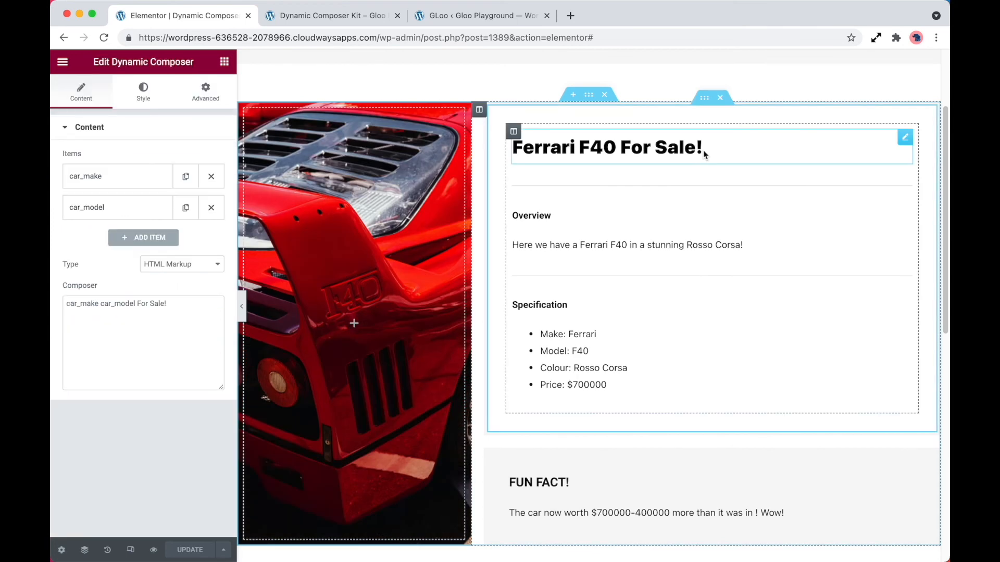
pyautogui.click(213, 100)
pyautogui.scroll(-2, 184, 361)
pyautogui.scroll(-3, 183, 361)
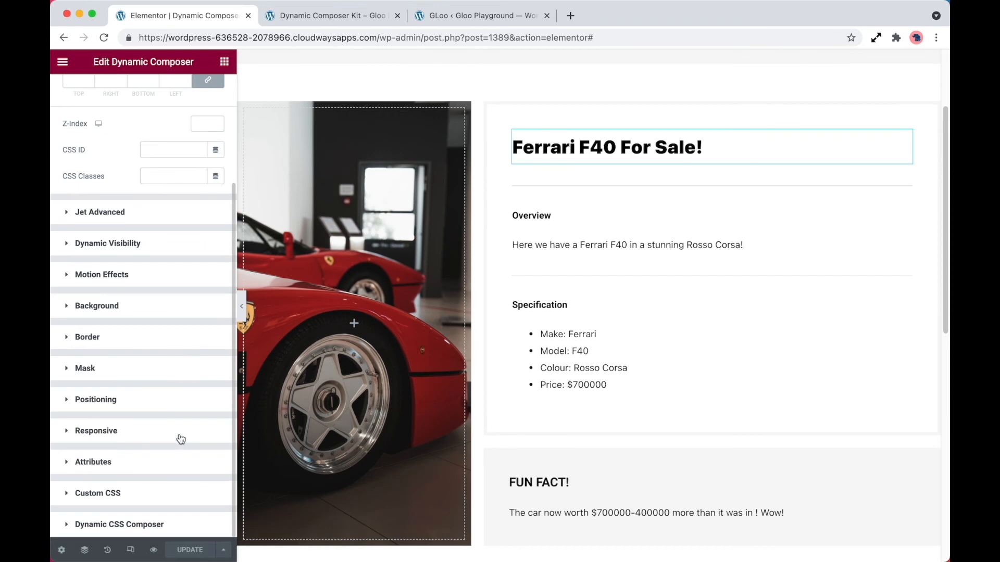
pyautogui.click(146, 525)
pyautogui.click(208, 499)
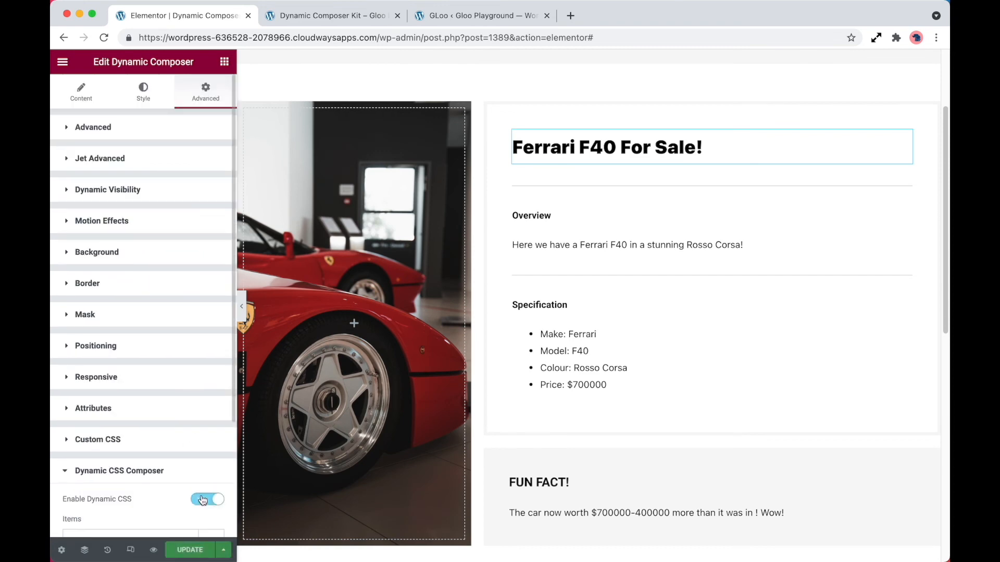
pyautogui.scroll(-5, 165, 313)
pyautogui.click(172, 294)
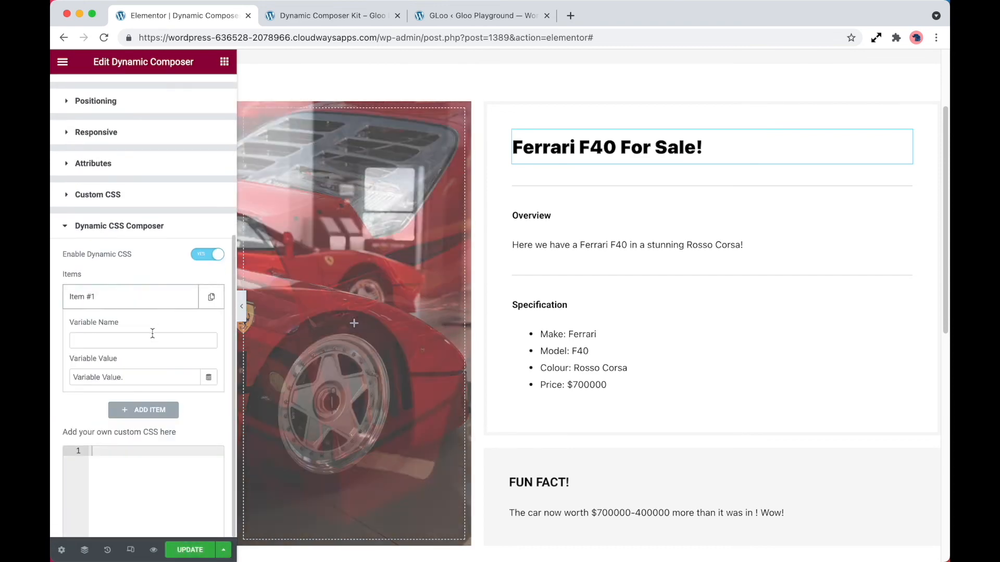
pyautogui.click(152, 339)
pyautogui.click(152, 339)
pyautogui.write('test')
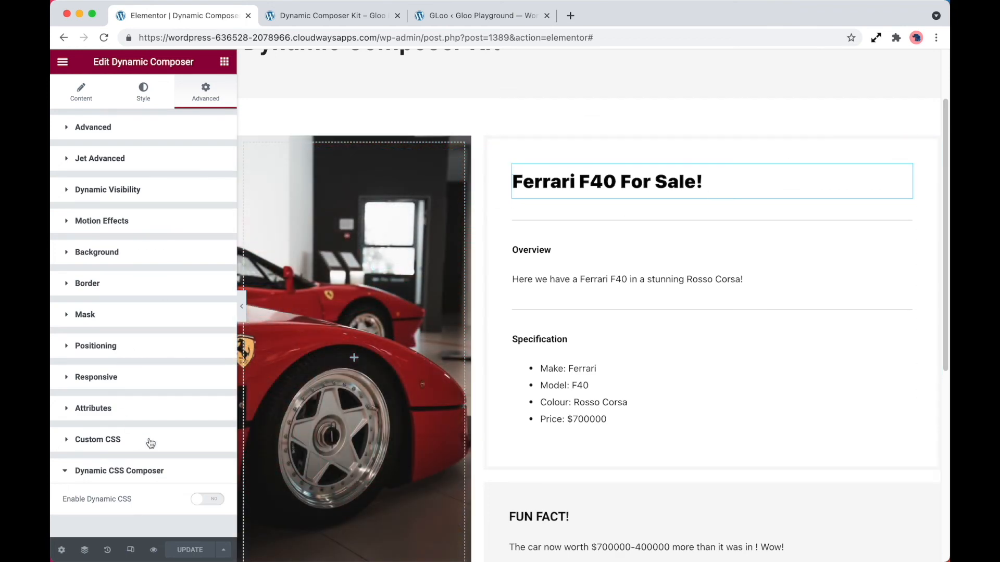
# Step: Enable Dynamic CSS on the heading widget and add a variable named fontcolor
pyautogui.click(203, 500)
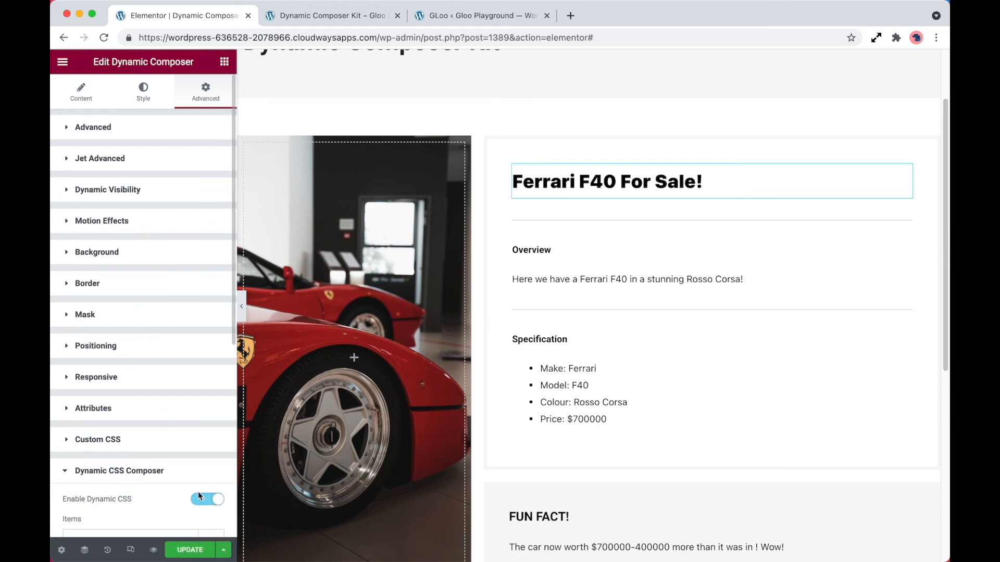
pyautogui.scroll(-2, 197, 491)
pyautogui.scroll(-1, 161, 494)
pyautogui.click(153, 463)
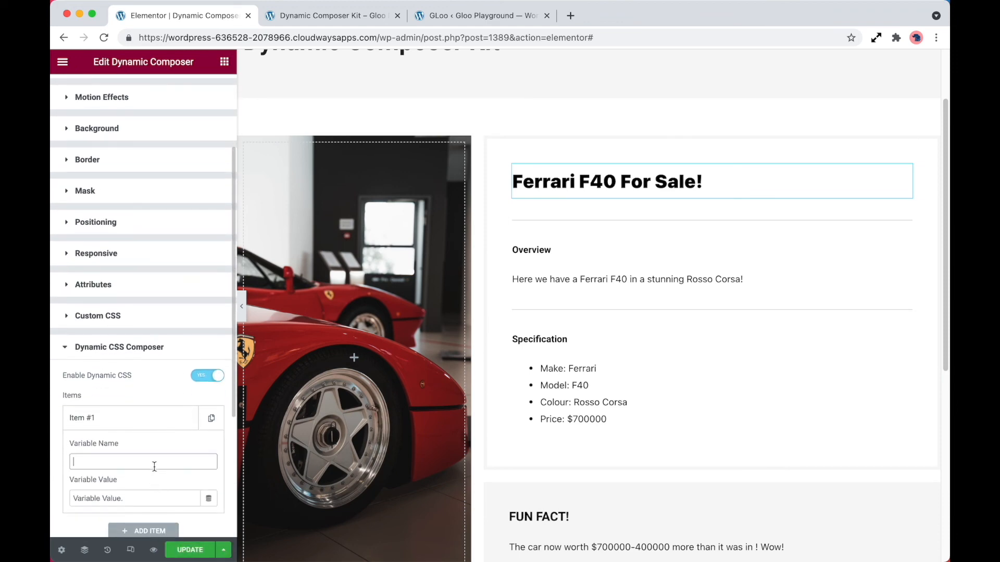
pyautogui.write('fontcolor')
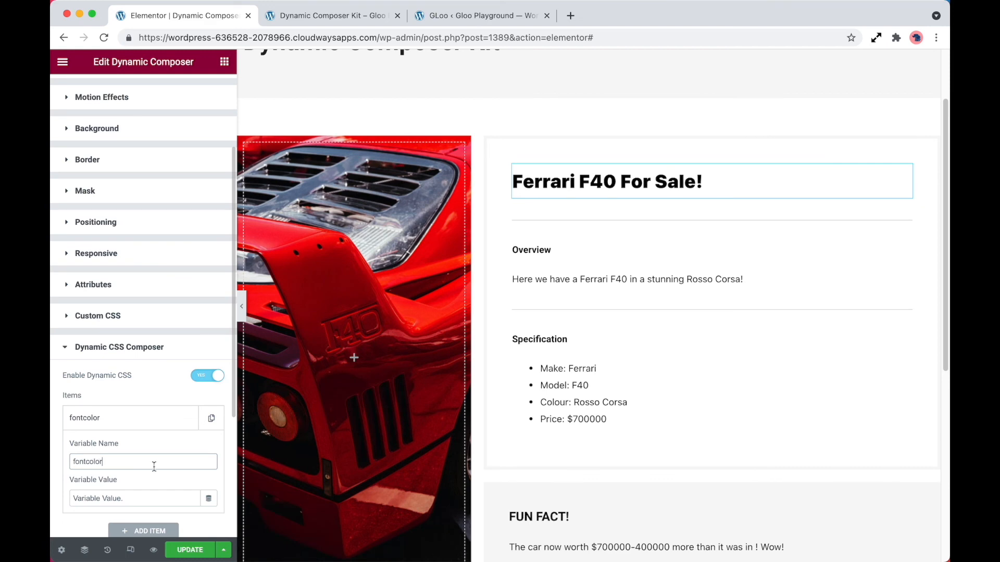
# Step: Set fontcolor's value to the JetEngine Custom Field tag using the Colour Code field
pyautogui.scroll(-2, 152, 462)
pyautogui.click(209, 423)
pyautogui.scroll(-10, 172, 377)
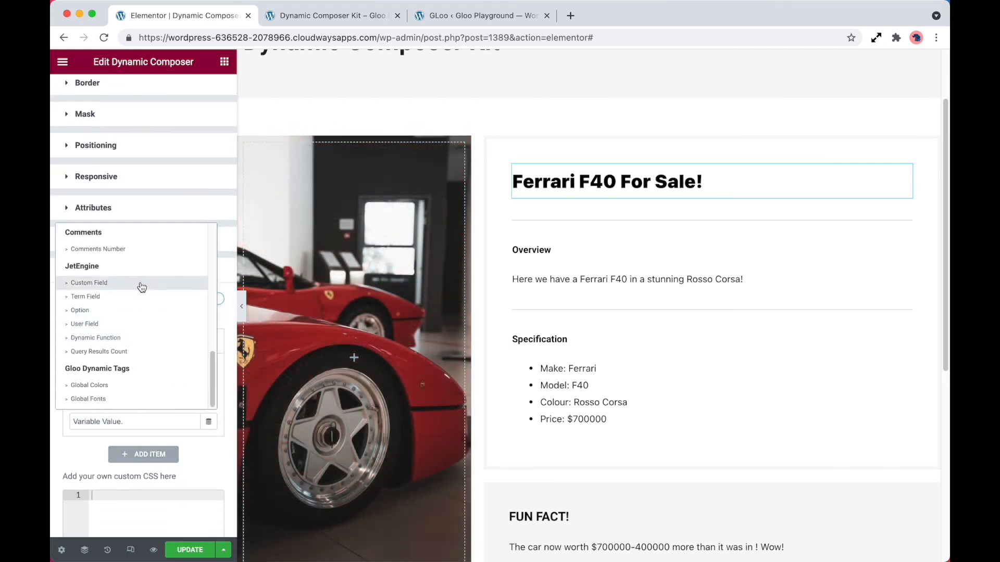
pyautogui.click(139, 284)
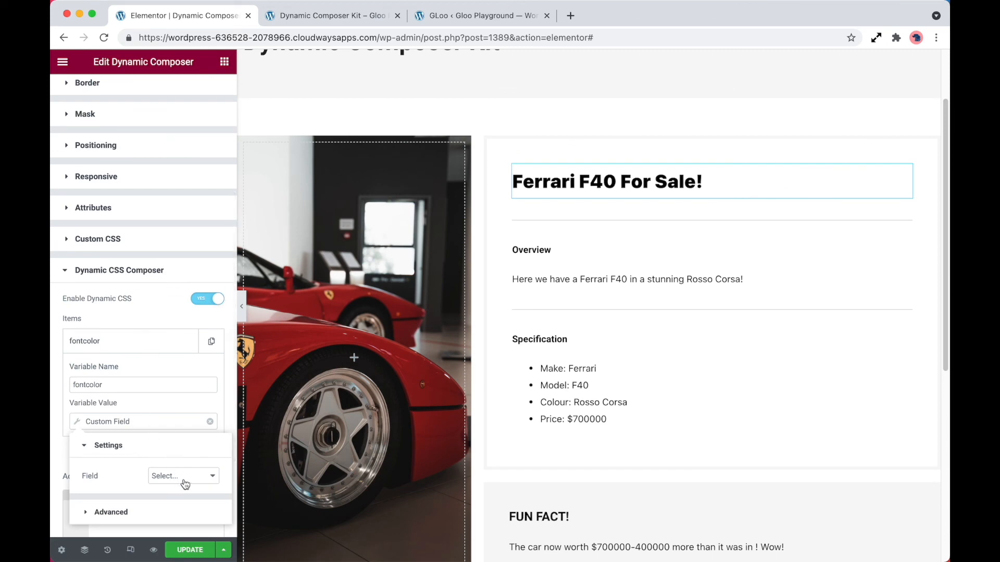
pyautogui.click(185, 477)
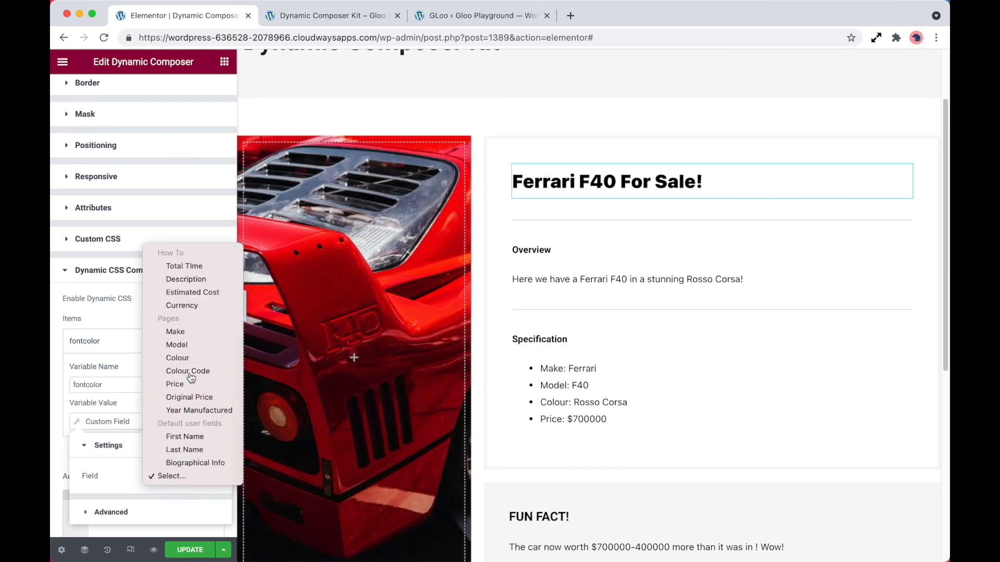
pyautogui.click(191, 372)
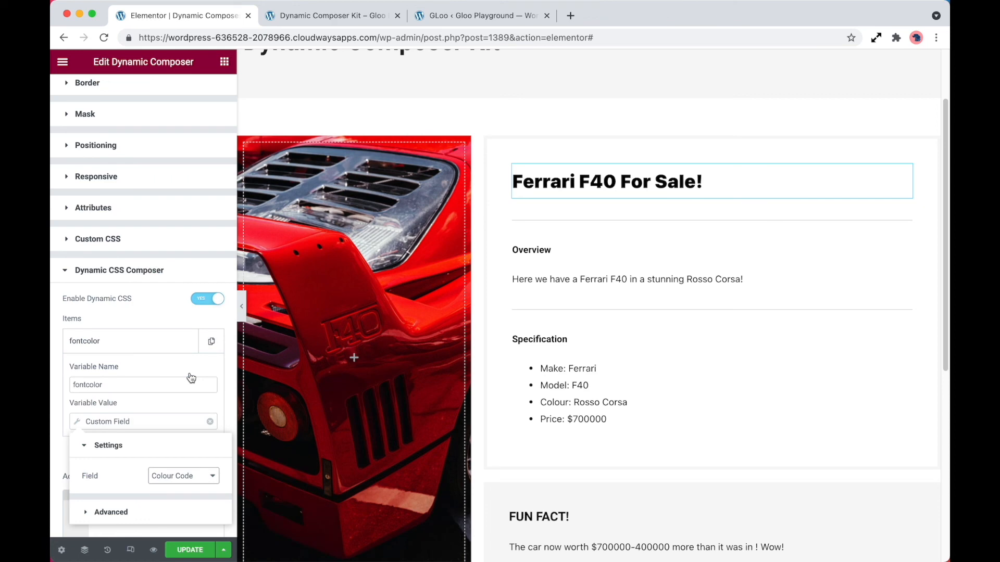
pyautogui.click(180, 365)
pyautogui.scroll(-2, 181, 380)
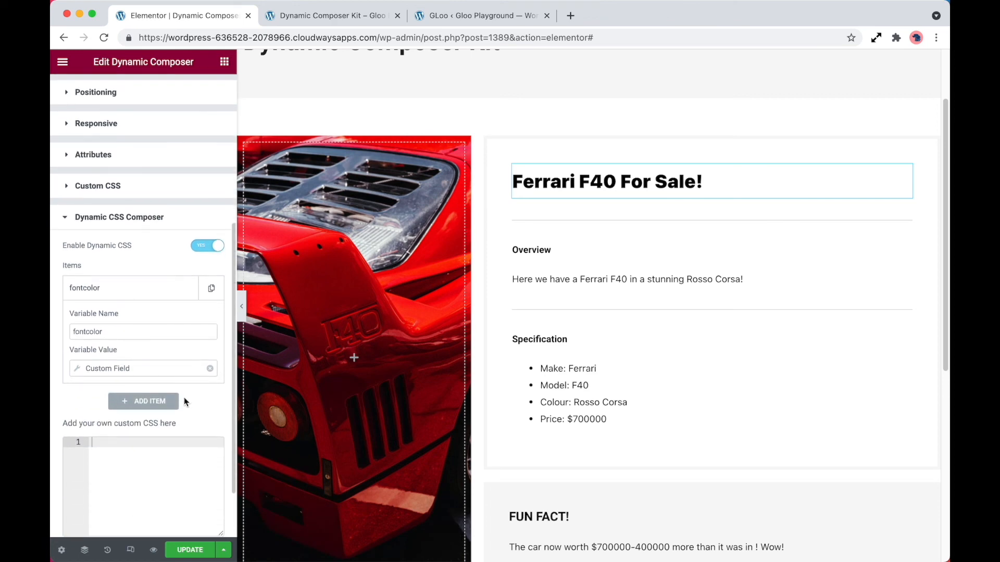
# Step: Write custom CSS for selector div setting color to fontcolor, then update the page
pyautogui.write('sel')
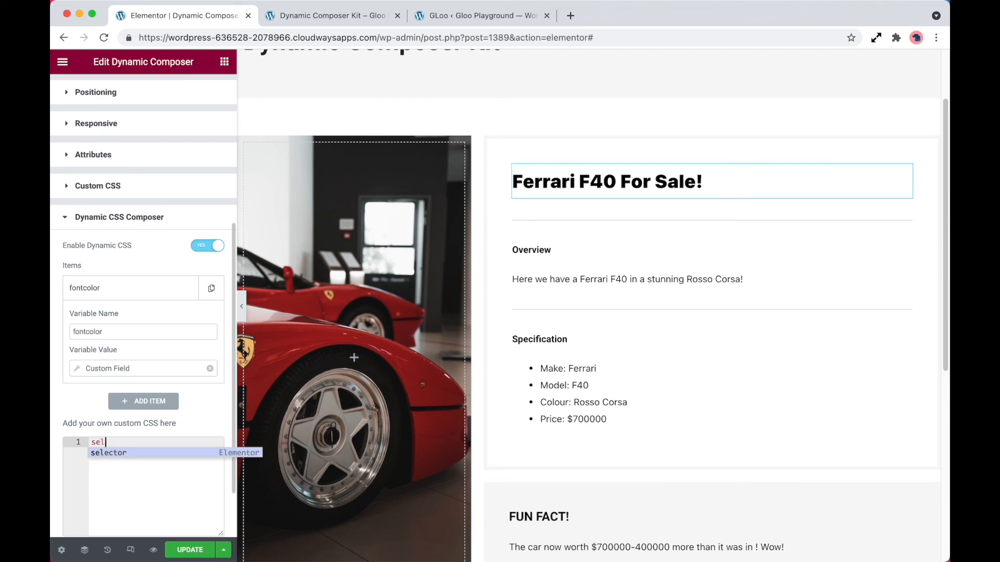
pyautogui.write('ector div')
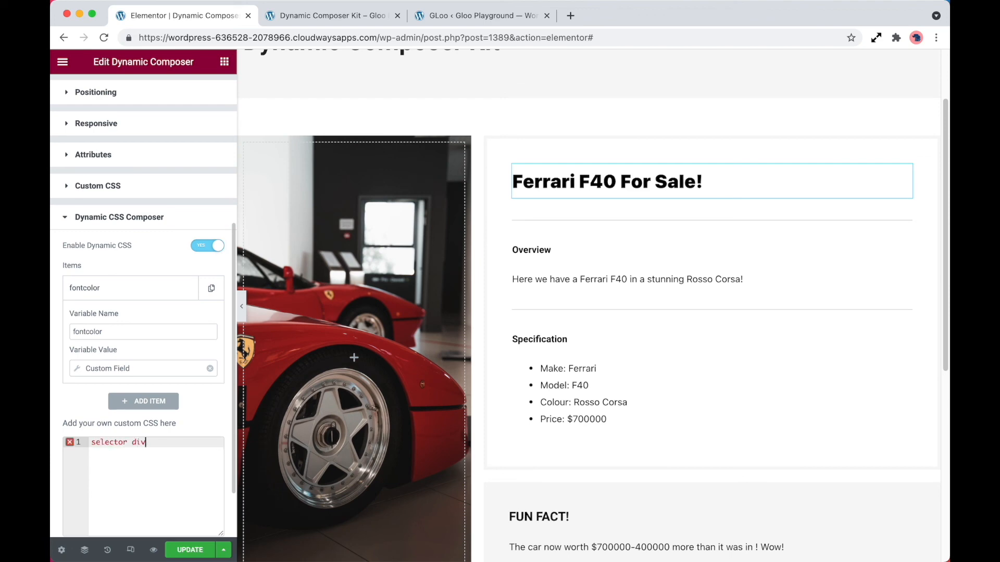
pyautogui.write('{')
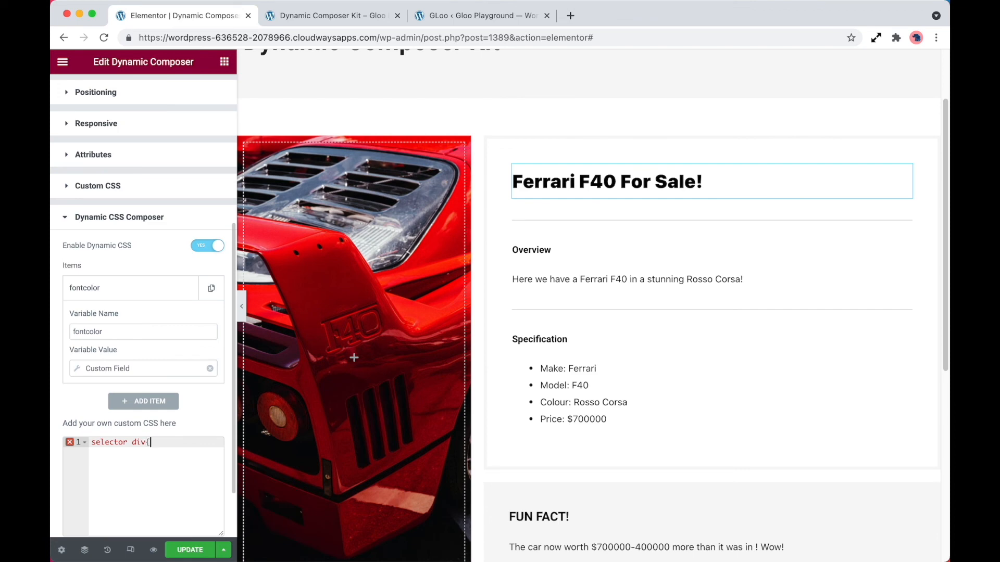
pyautogui.press('Return')
pyautogui.write('col')
pyautogui.press('Return')
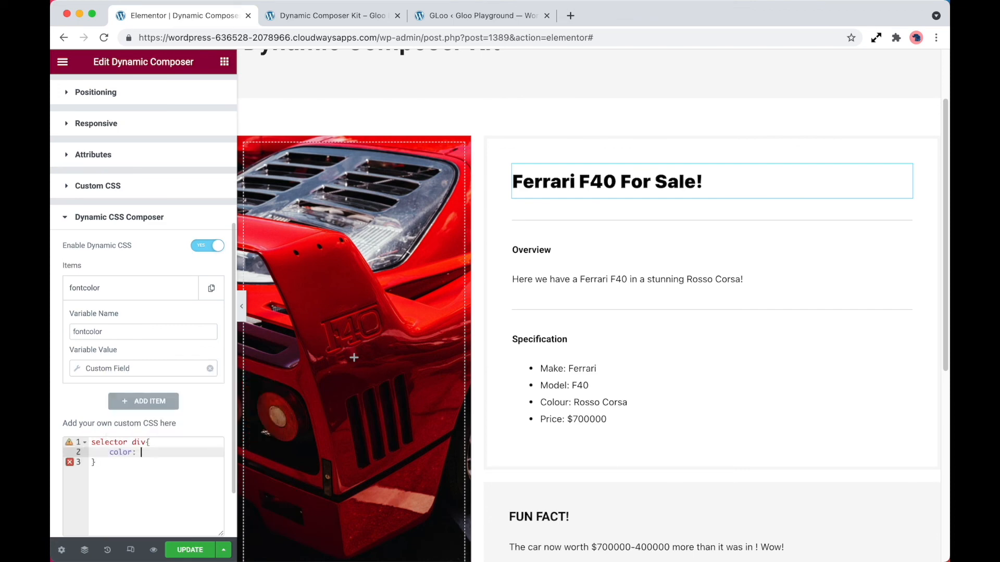
pyautogui.write('fontcolor;')
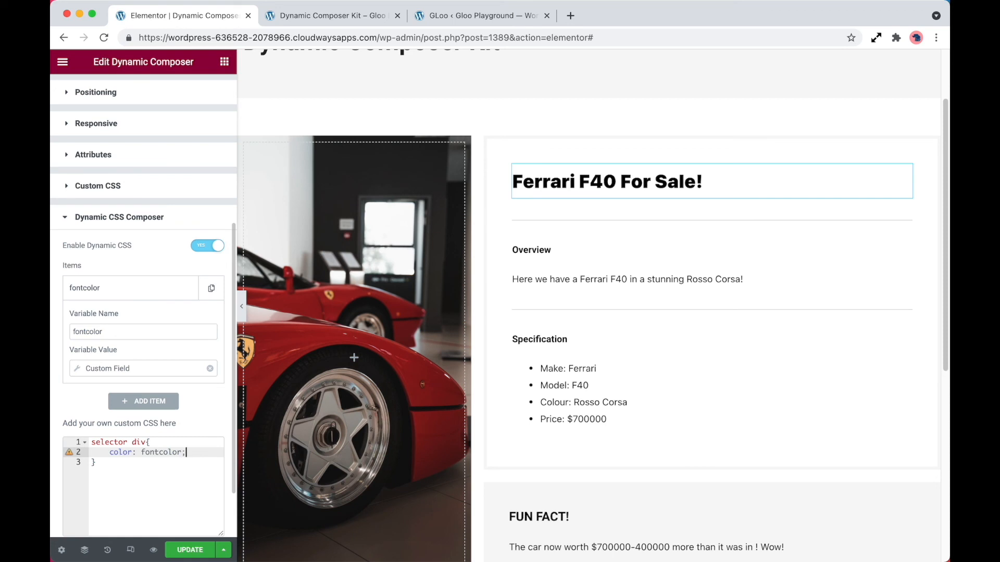
pyautogui.click(190, 550)
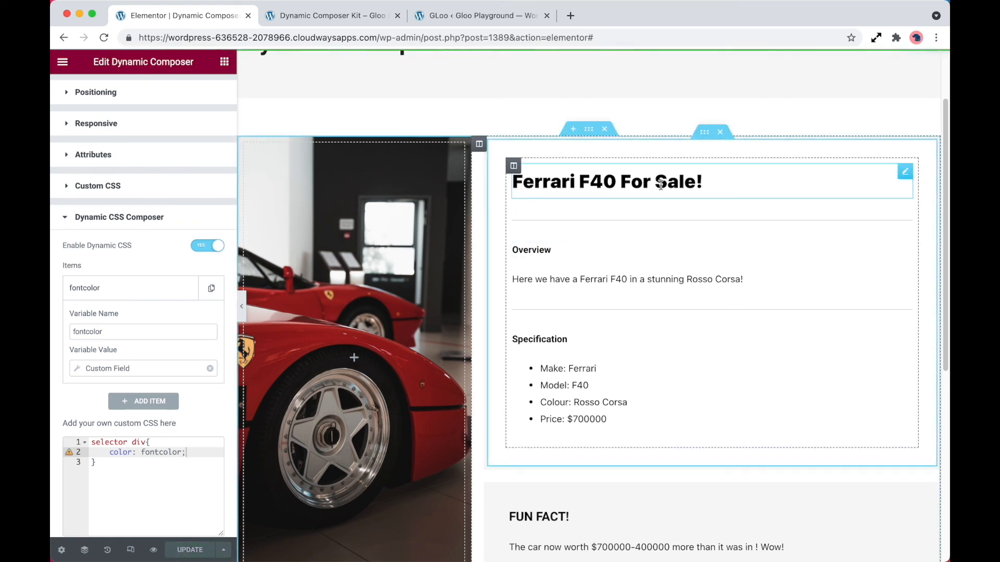
# Step: Reload the front-end preview tab to check the heading colour, then return to the editor
pyautogui.click(355, 15)
pyautogui.press('super+r')
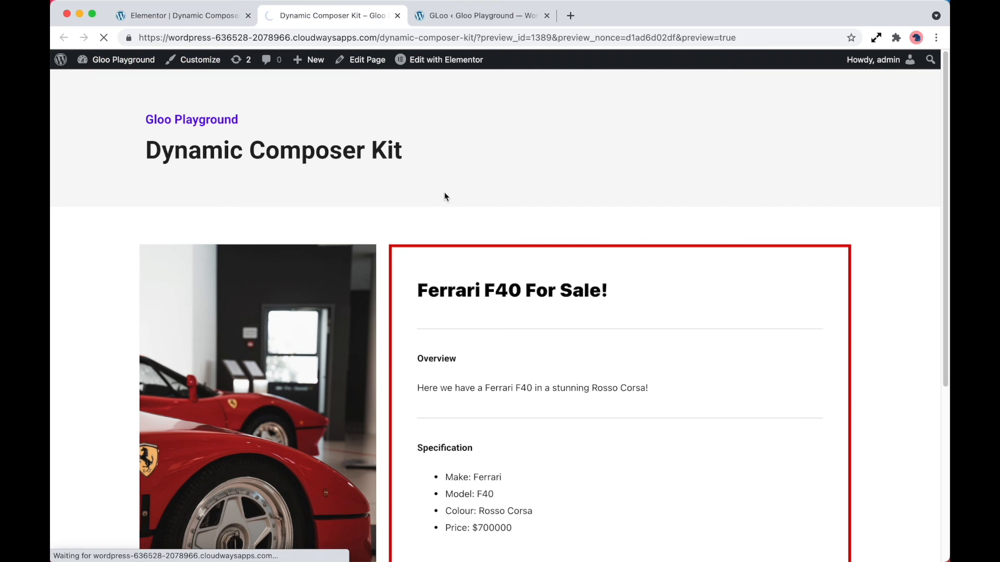
pyautogui.click(210, 20)
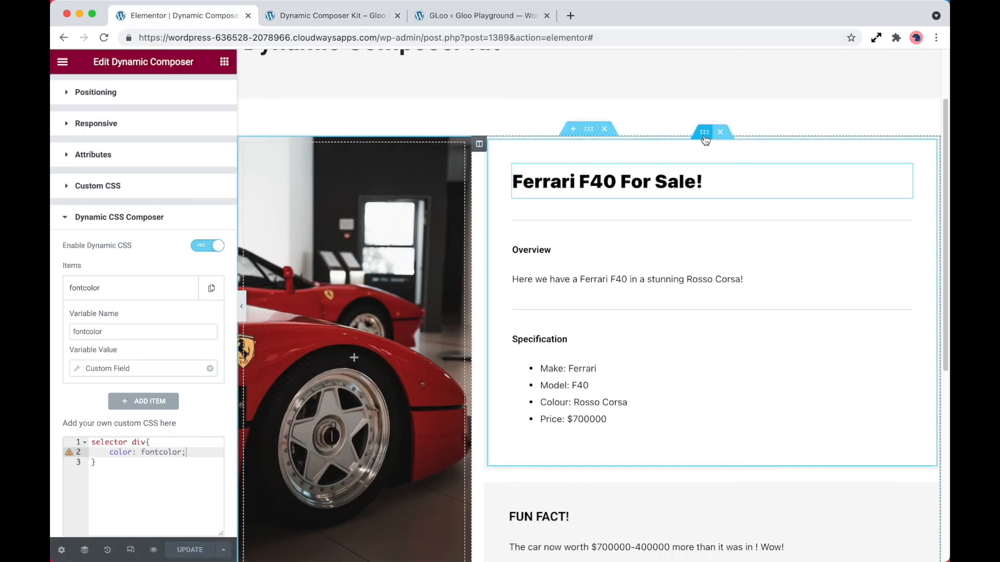
# Step: Enable Dynamic CSS on the car info inner section and add a variable named bordercolor
pyautogui.click(705, 139)
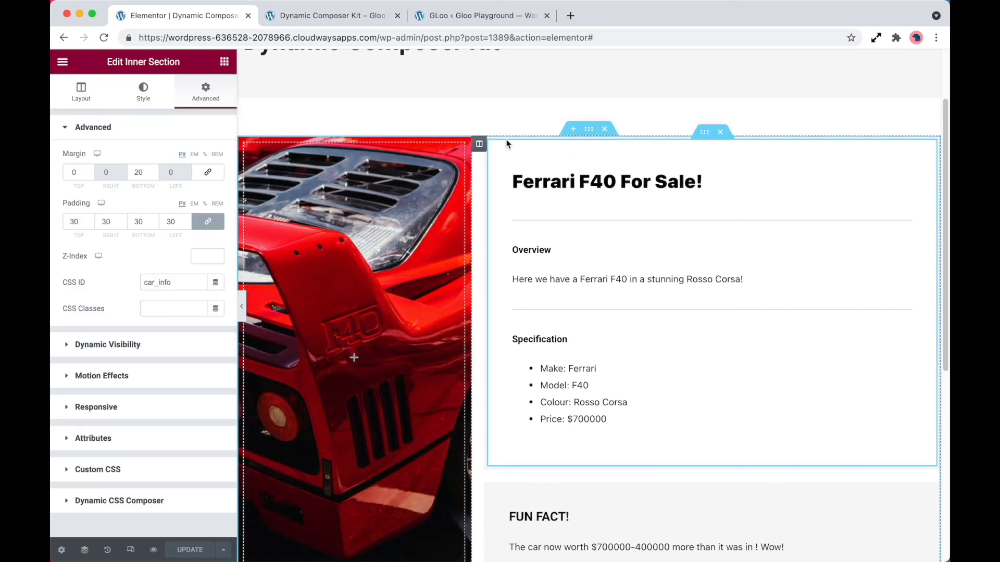
pyautogui.scroll(-2, 137, 461)
pyautogui.click(137, 457)
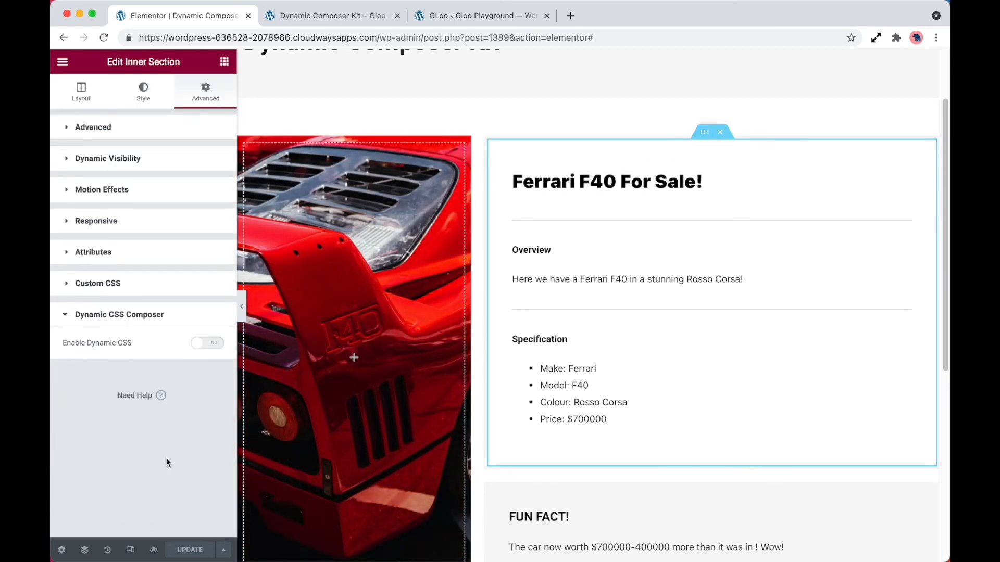
pyautogui.click(213, 344)
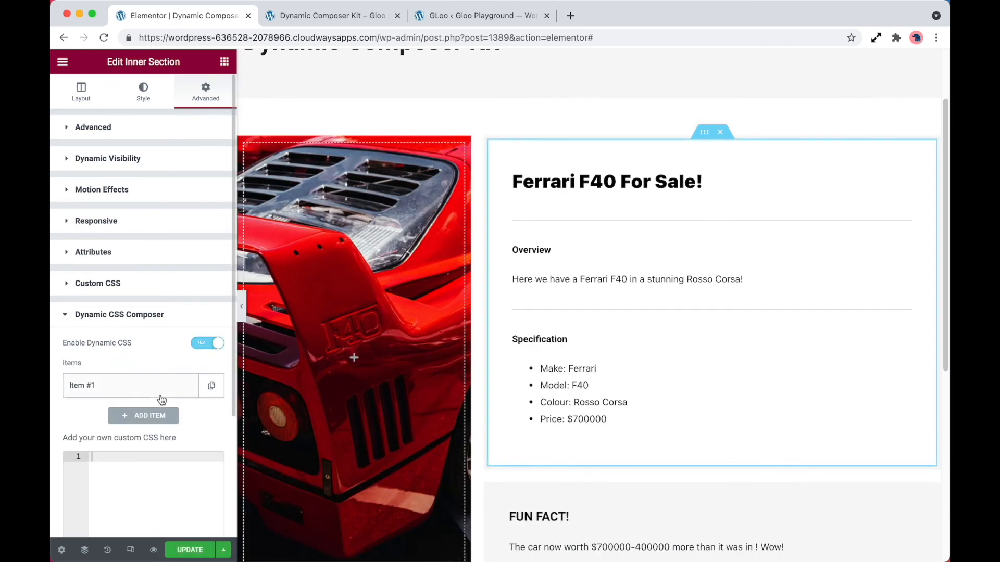
pyautogui.click(159, 393)
pyautogui.scroll(-1, 167, 400)
pyautogui.click(167, 387)
pyautogui.write('border')
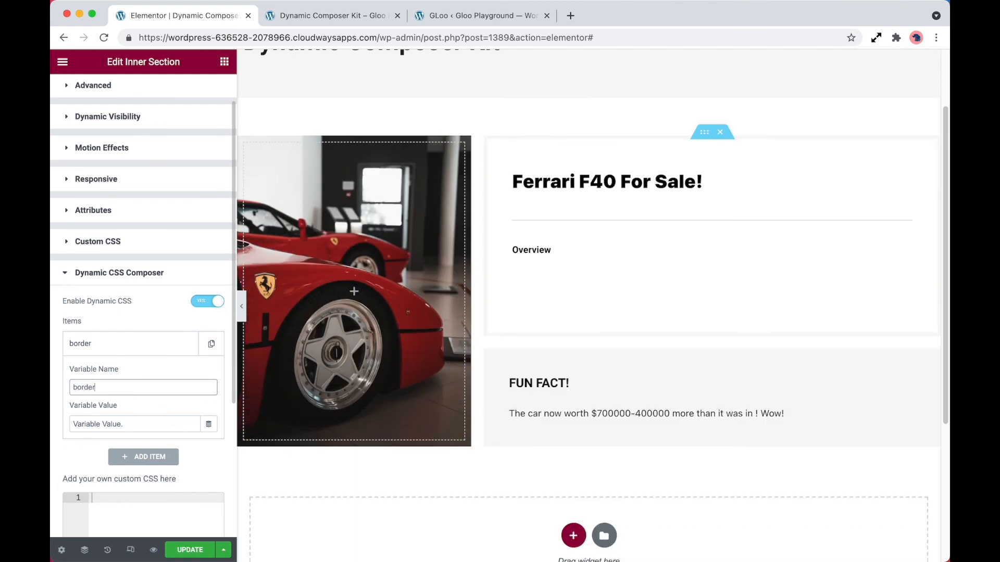
pyautogui.write('color')
pyautogui.scroll(-1, 201, 437)
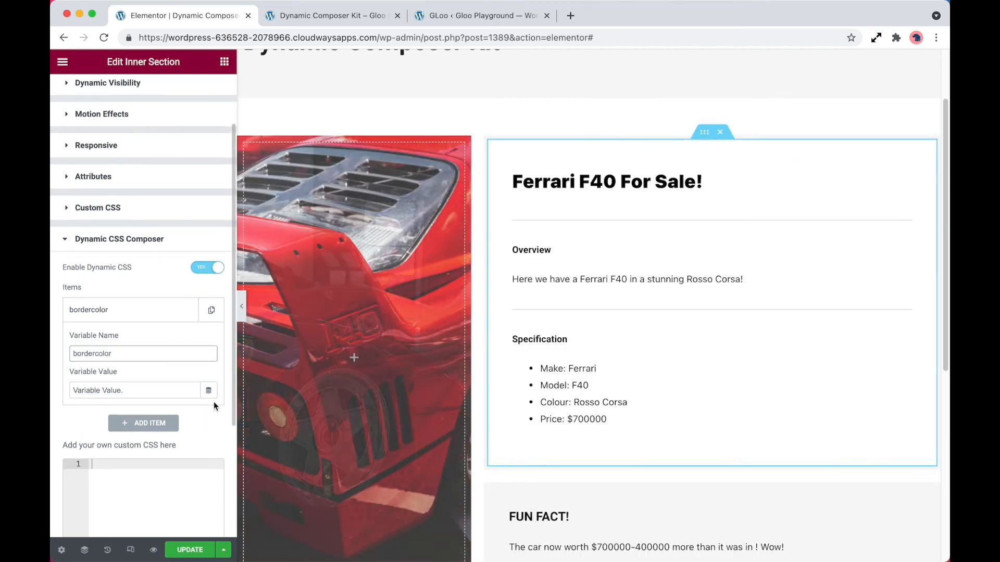
# Step: Set bordercolor's value to the JetEngine Custom Field tag using the Colour Code field
pyautogui.click(208, 390)
pyautogui.scroll(-5, 113, 310)
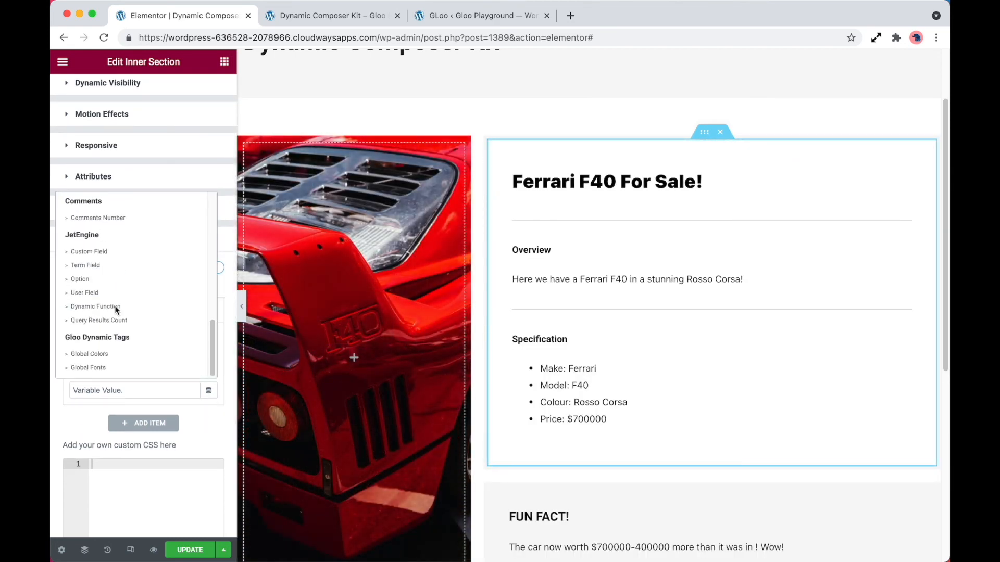
pyautogui.click(109, 251)
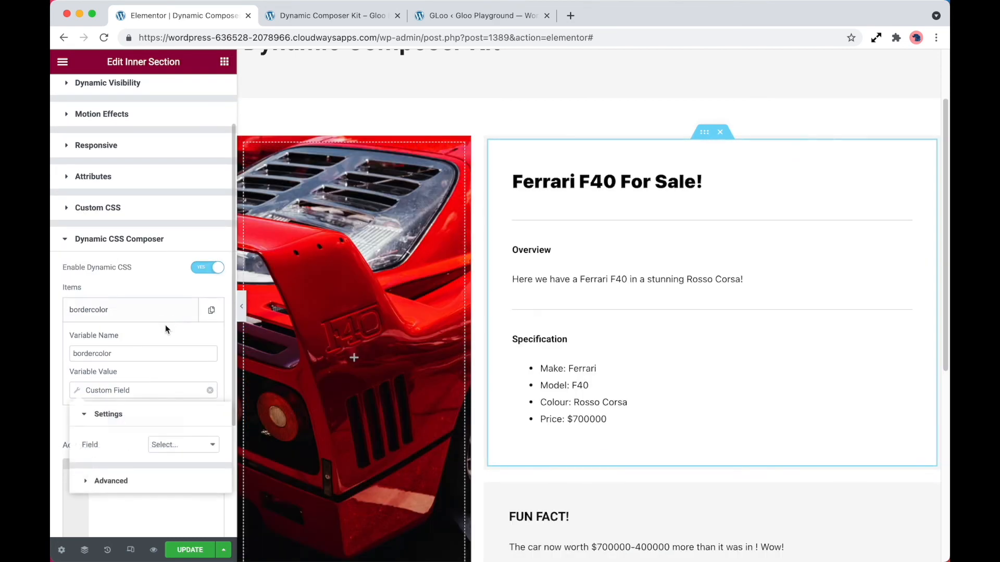
pyautogui.click(171, 444)
pyautogui.click(202, 346)
# Step: Write custom CSS for selector setting border-color to bordercolor, then update the page
pyautogui.click(143, 516)
pyautogui.write('sele')
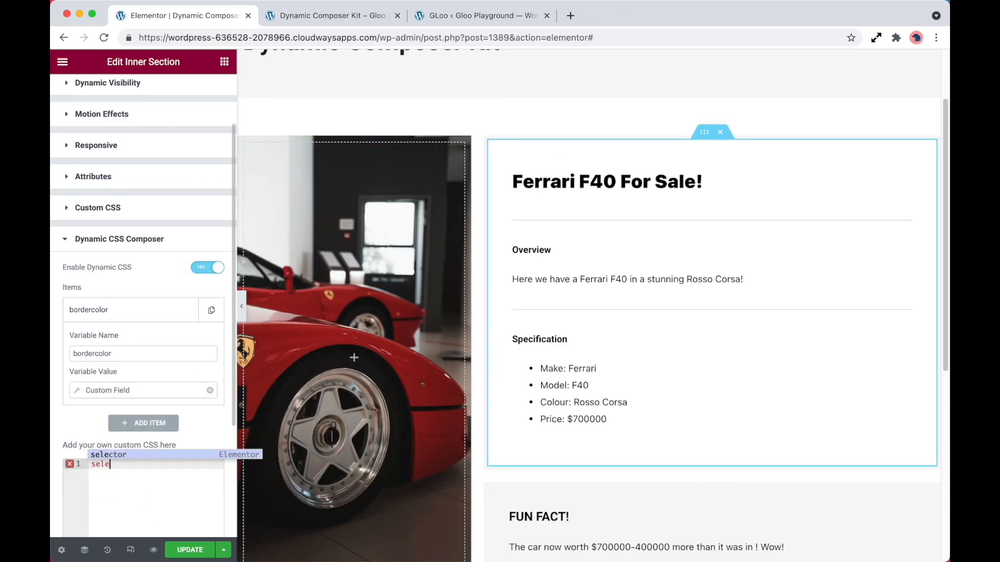
pyautogui.press('Return')
pyautogui.write('{')
pyautogui.press('Return')
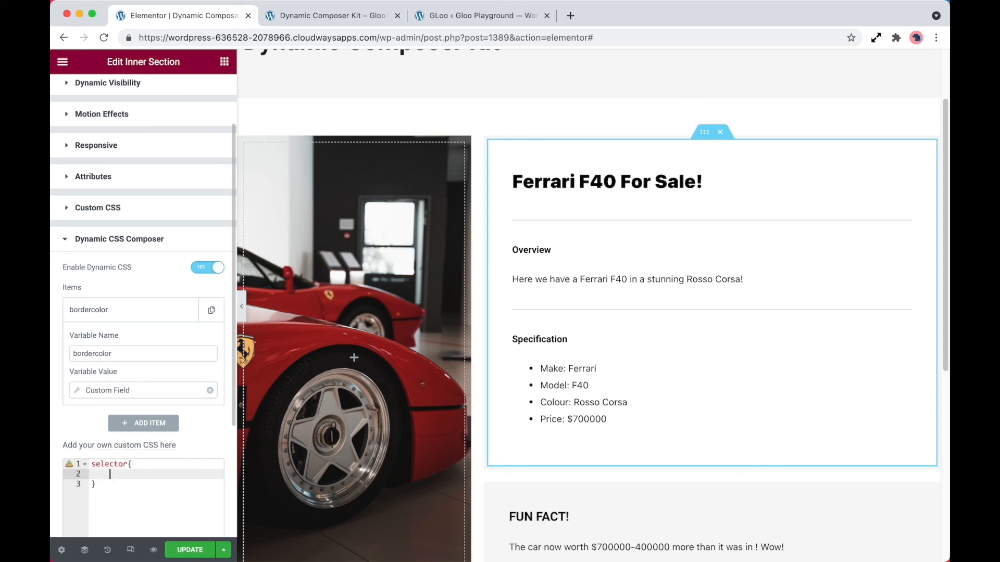
pyautogui.write('border-c')
pyautogui.press('Return')
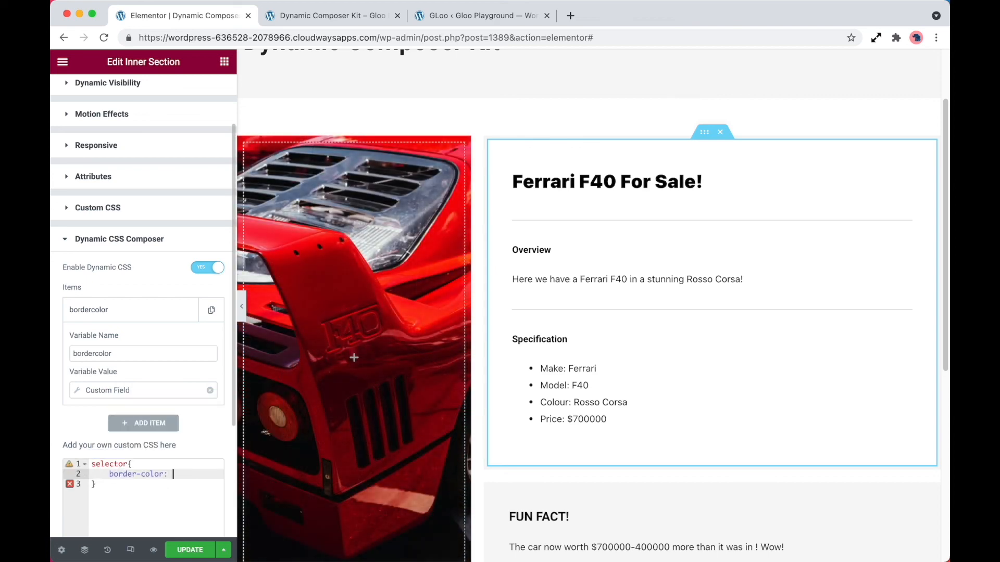
pyautogui.write('borde')
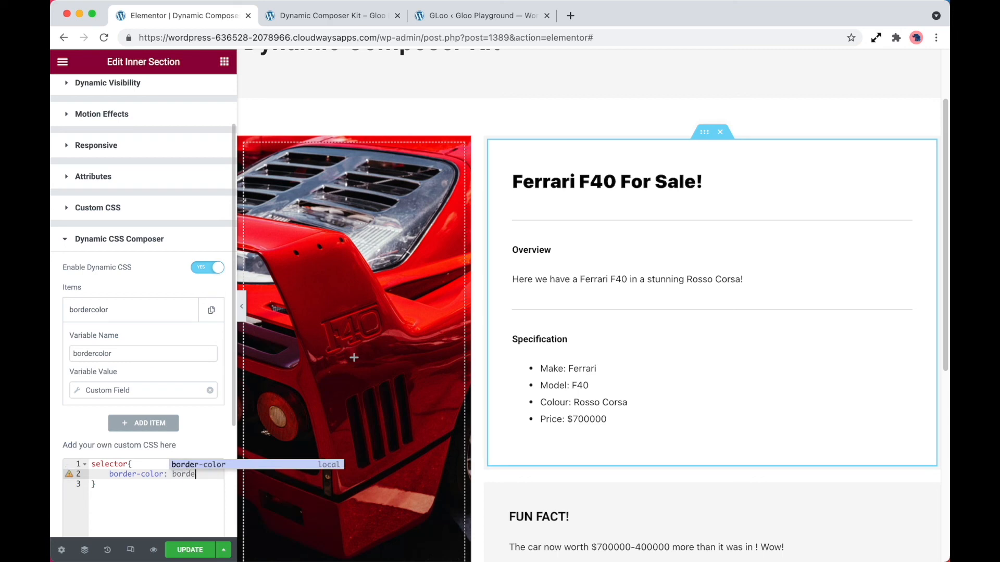
pyautogui.write('rcolor;')
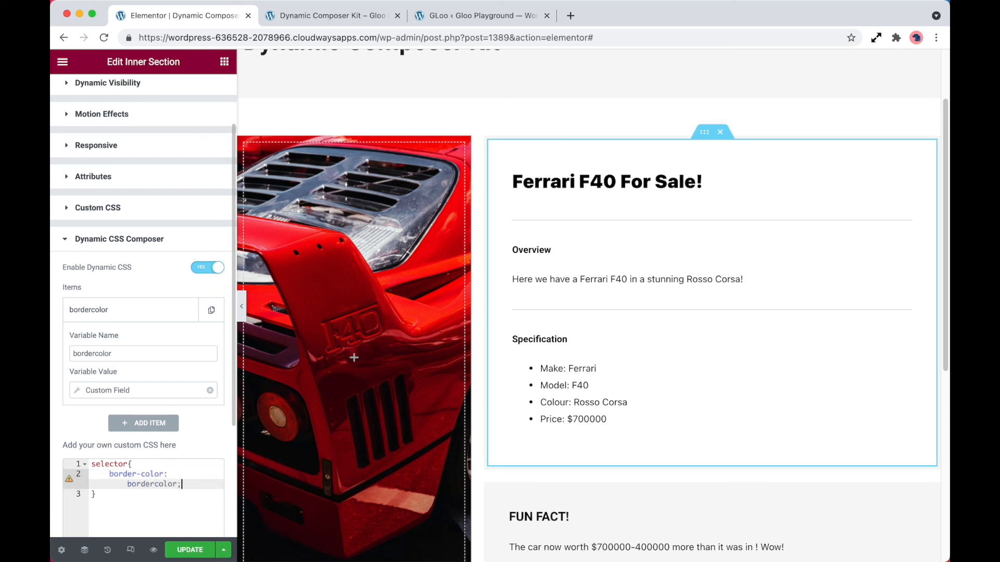
pyautogui.click(187, 555)
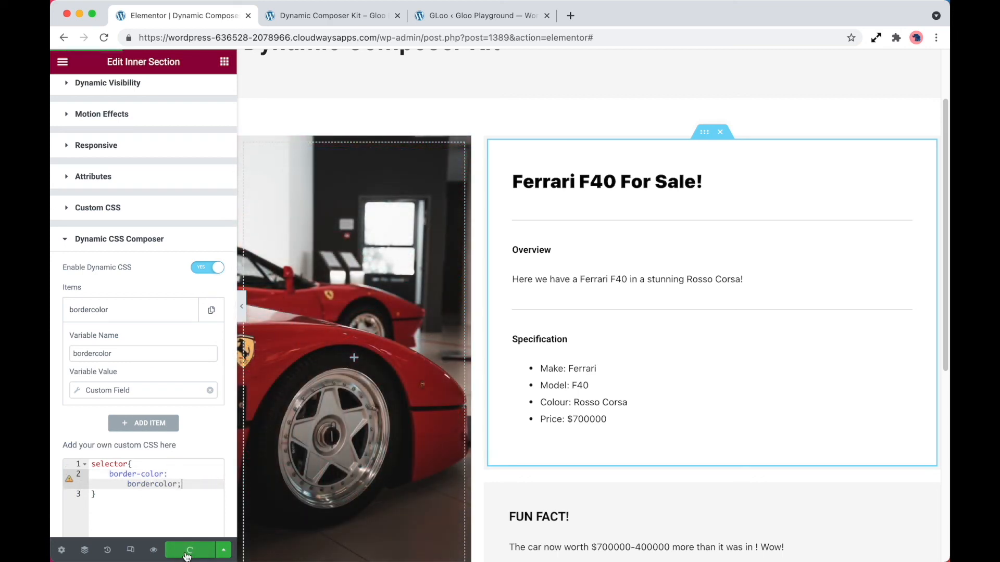
# Step: Reload the front-end preview tab and inspect the section's border colour
pyautogui.click(320, 22)
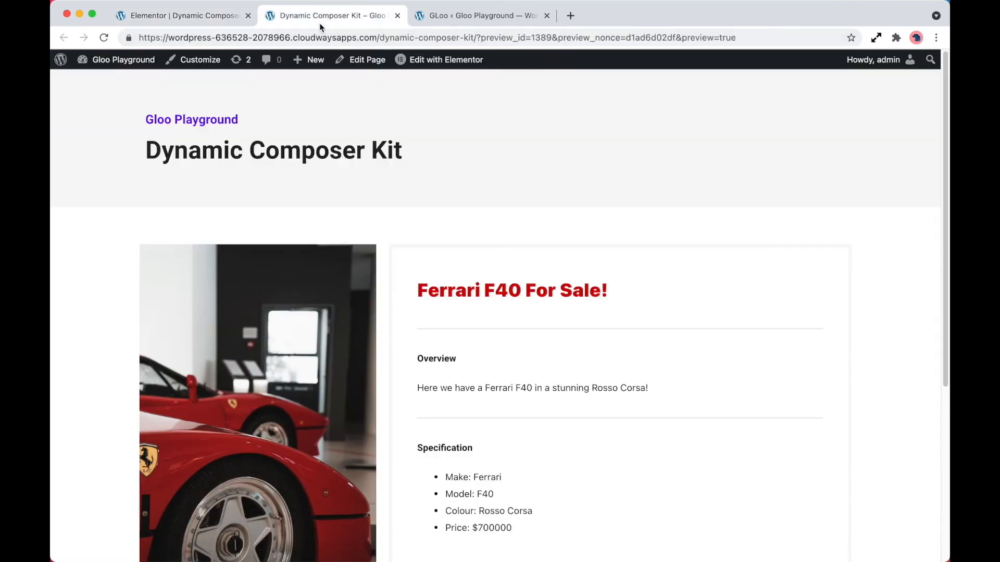
pyautogui.press('super+r')
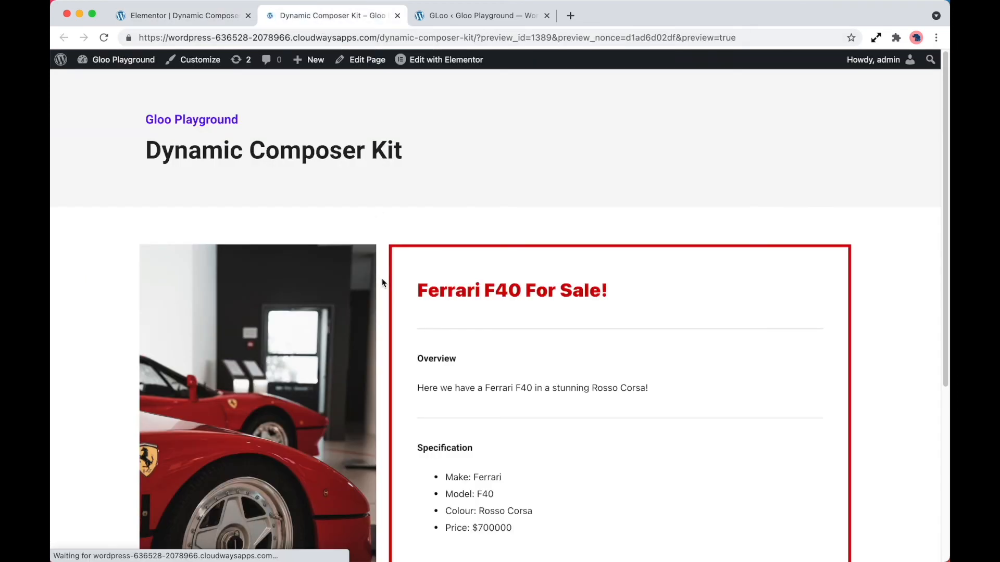
pyautogui.scroll(-3, 383, 280)
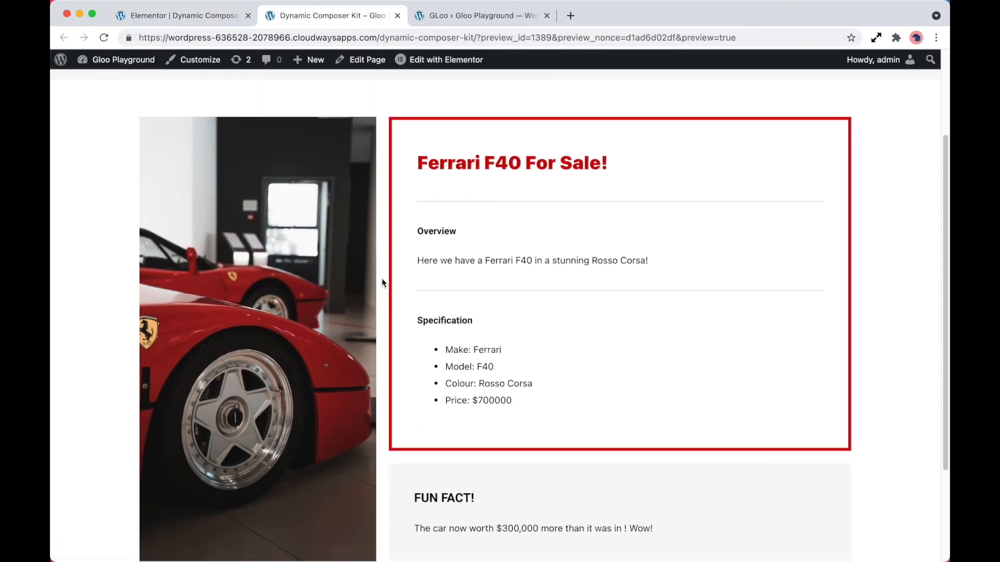